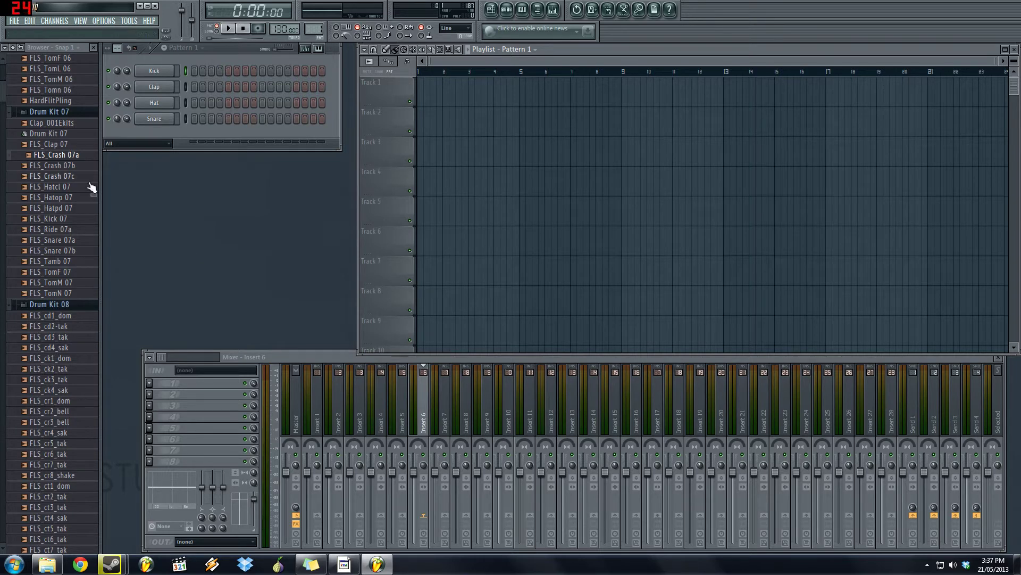
- Insert a 3x Osc generator channel into the pattern
click(168, 87)
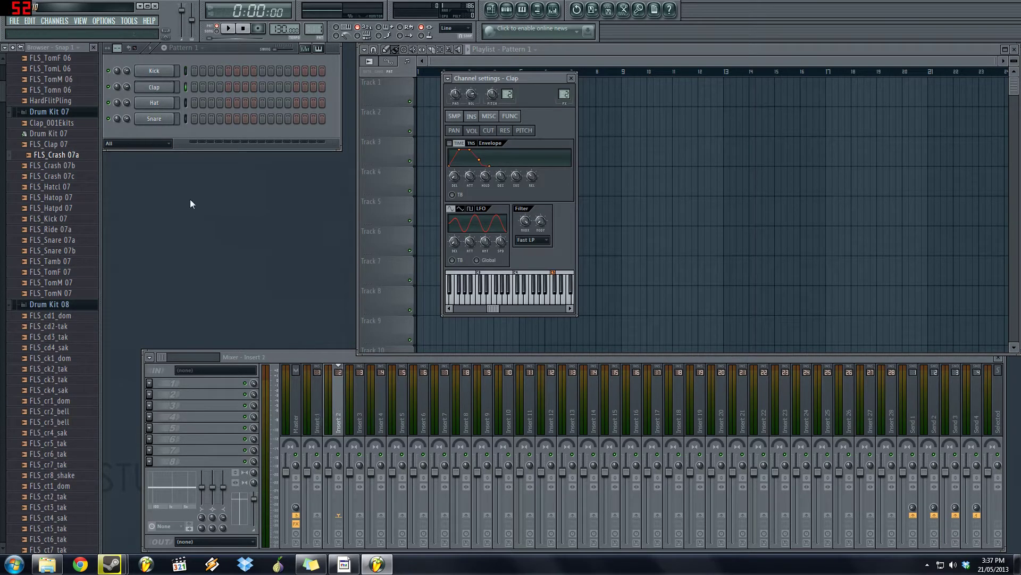
right_click(163, 120)
mouse_move(198, 225)
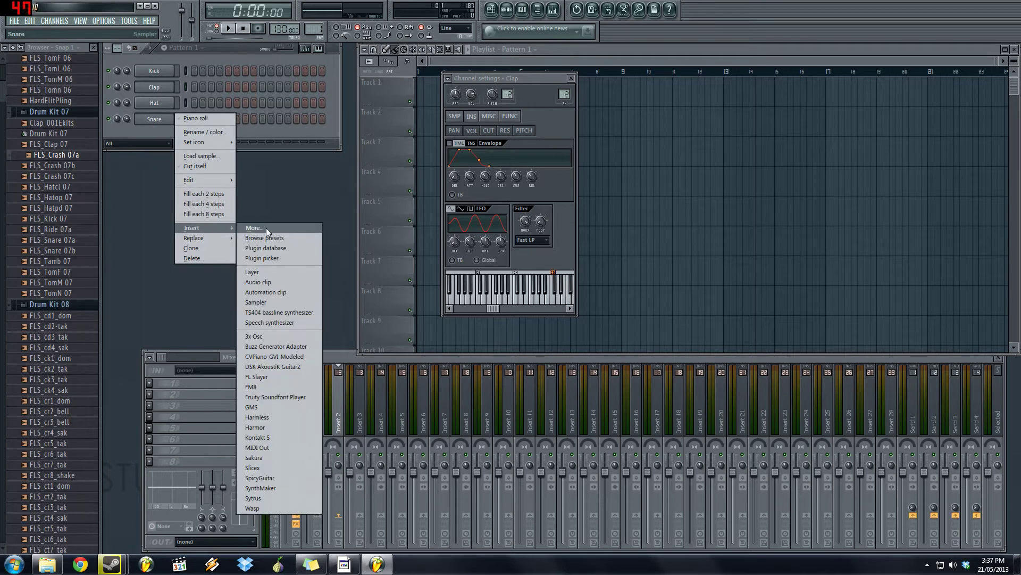
click(266, 339)
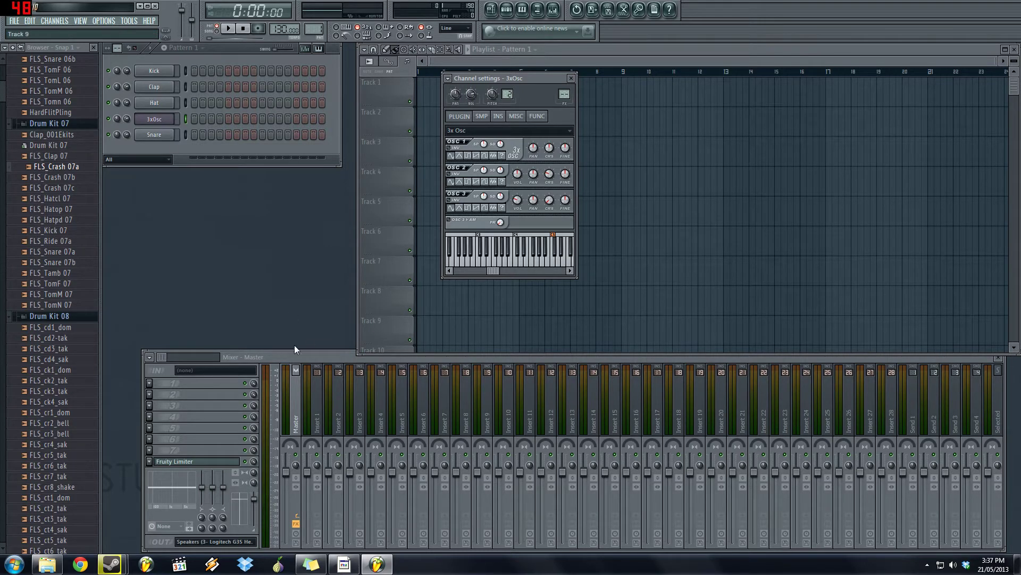
- Compare the channel settings of the sampled drum channels with those of the 3xOsc channel
click(165, 87)
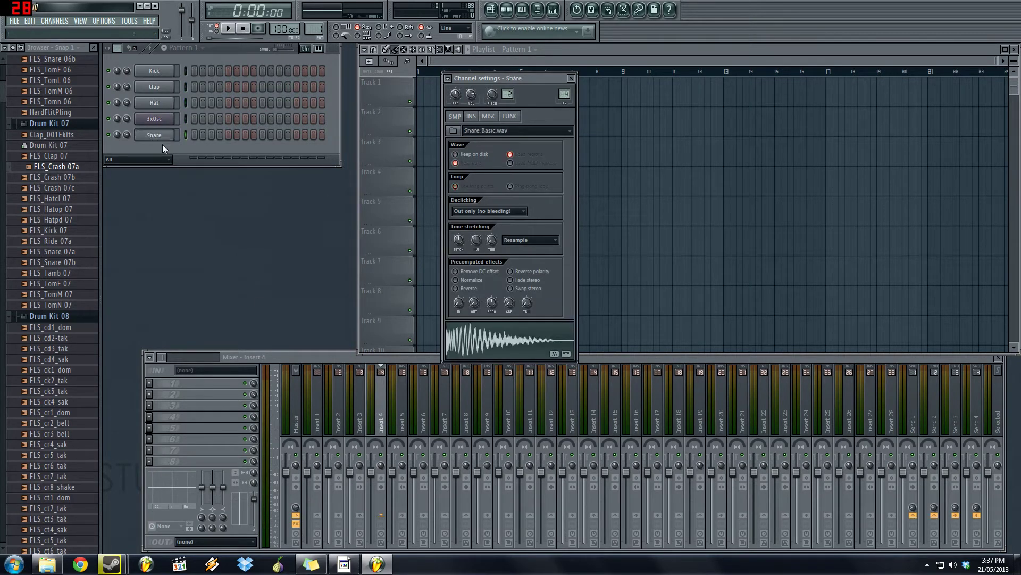
click(164, 120)
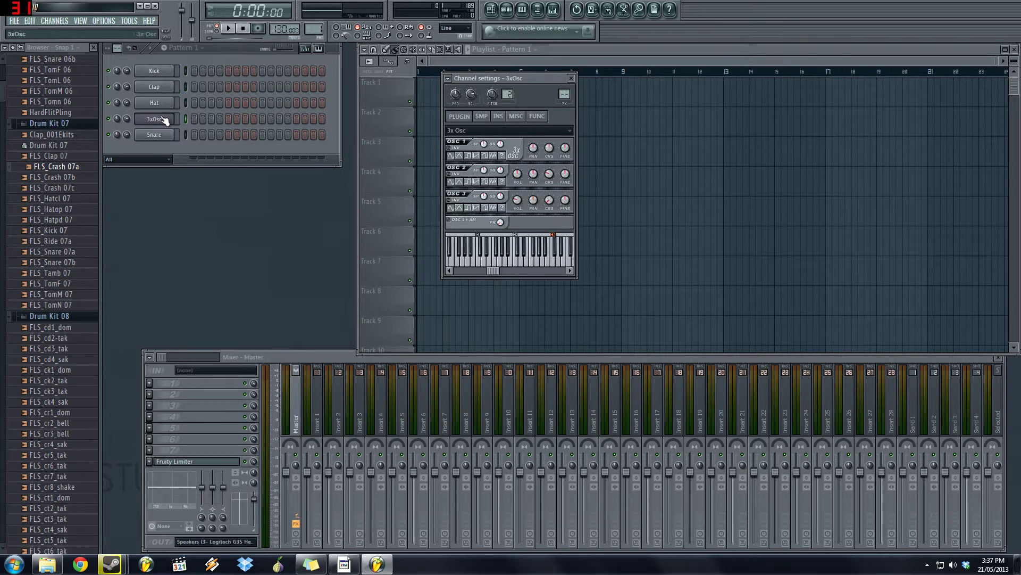
click(156, 71)
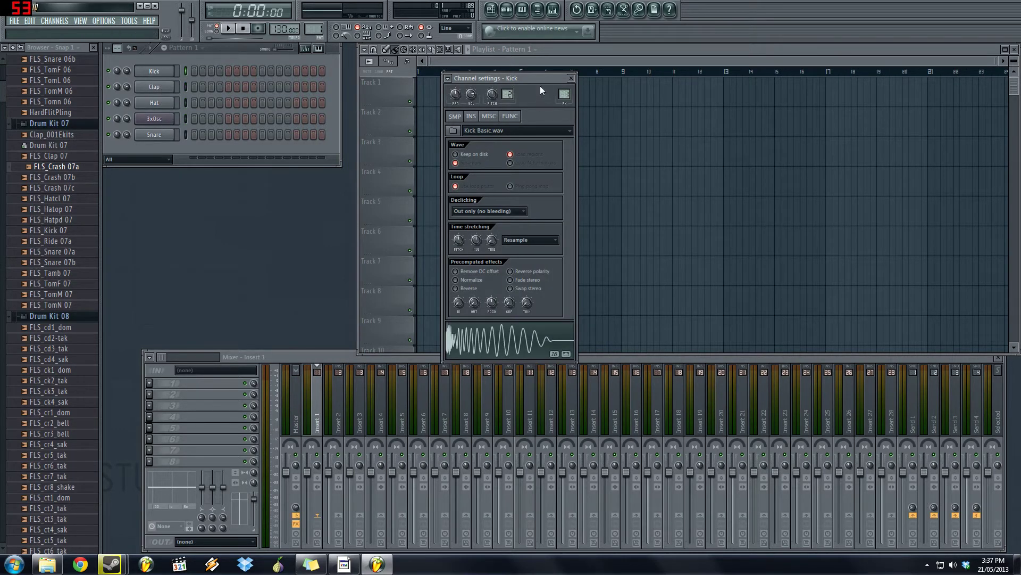
drag(535, 78, 589, 54)
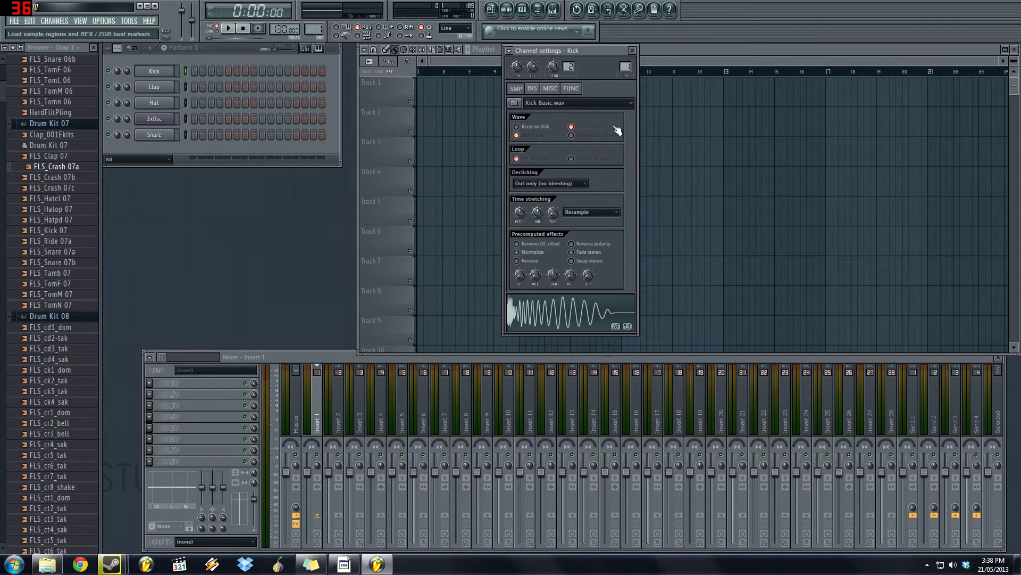
key(Down)
key(Down)
key(Down)
key(Down)
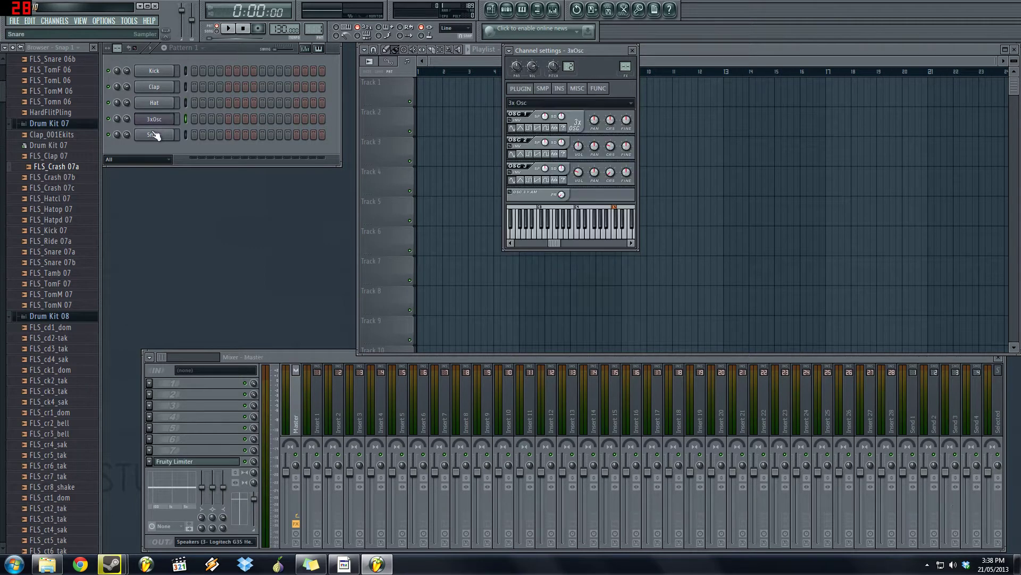
- Look through the instrument, miscellaneous, function and sample settings pages of the Kick and 3xOsc channels
click(160, 71)
click(532, 89)
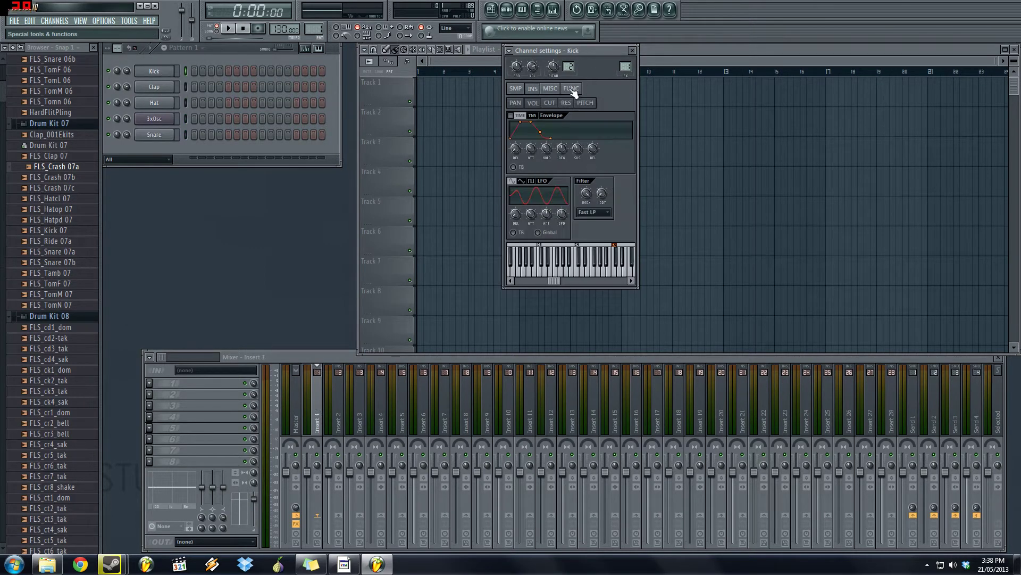
click(551, 88)
click(569, 89)
click(551, 90)
click(533, 88)
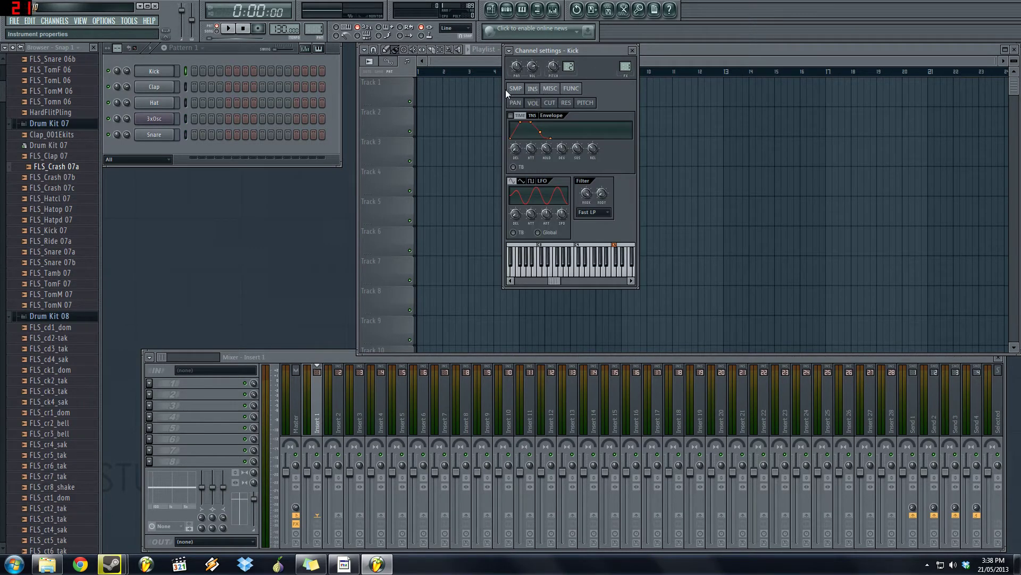
click(155, 105)
click(154, 119)
click(577, 88)
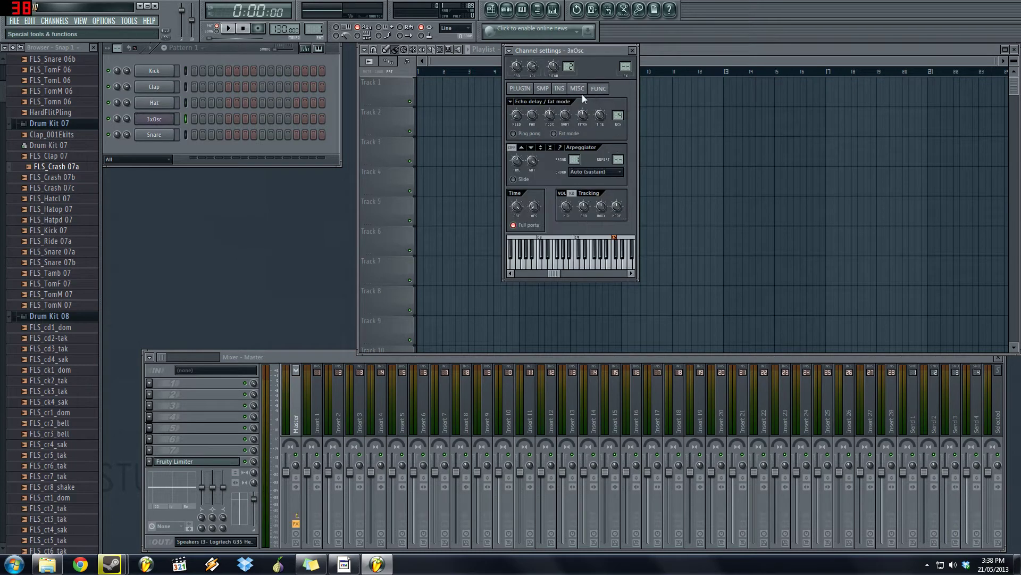
click(544, 89)
click(577, 88)
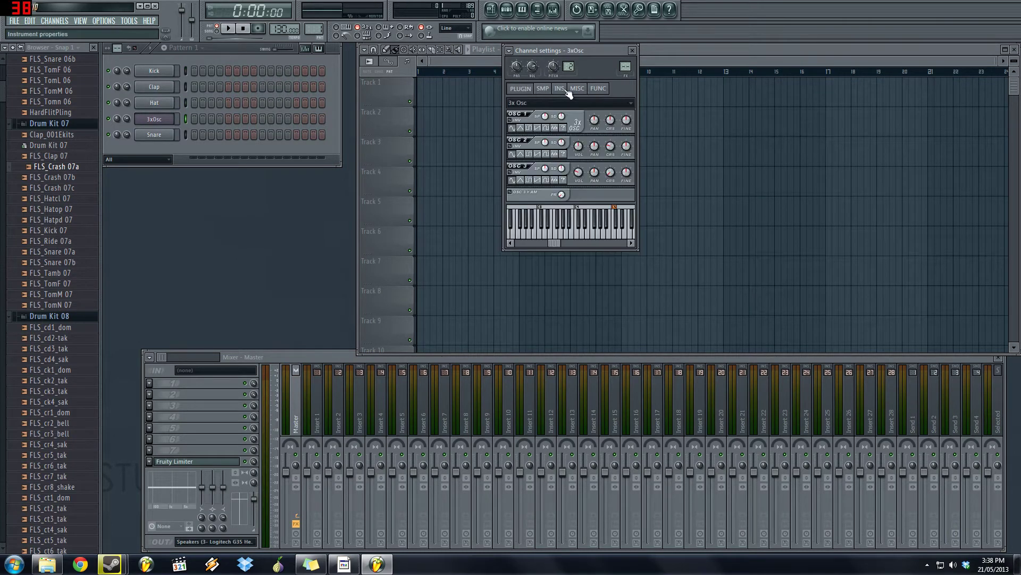
click(560, 88)
- Check the target mixer track of each drum channel from Kick to Snare, and locate the Kick's track in the mixer
click(154, 71)
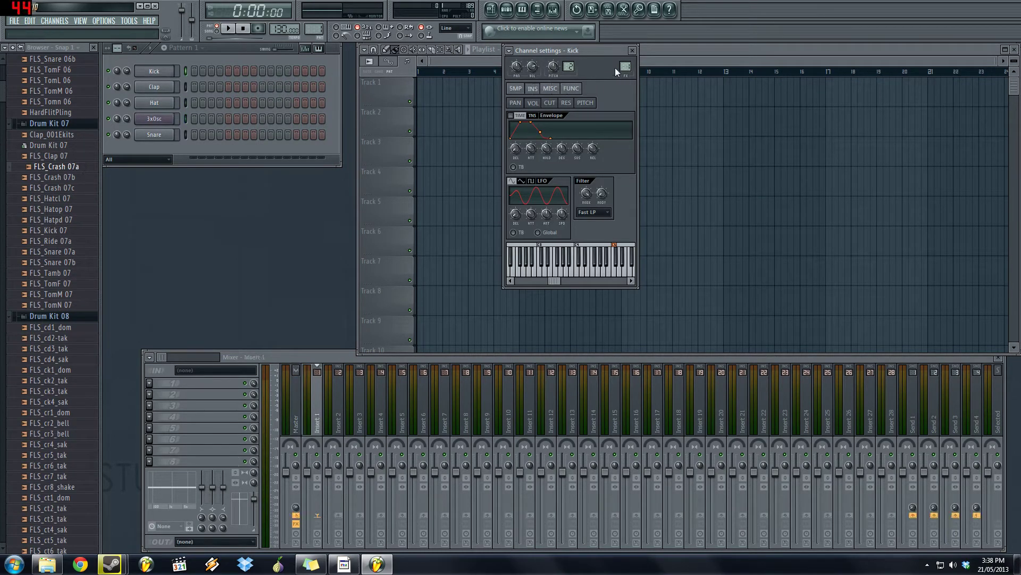
drag(617, 53, 567, 99)
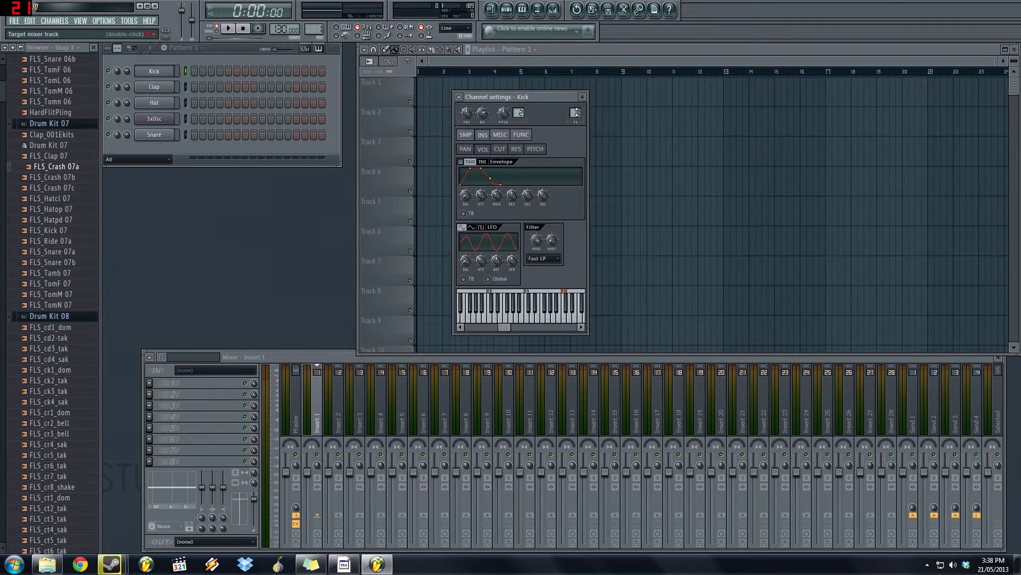
click(576, 113)
click(152, 89)
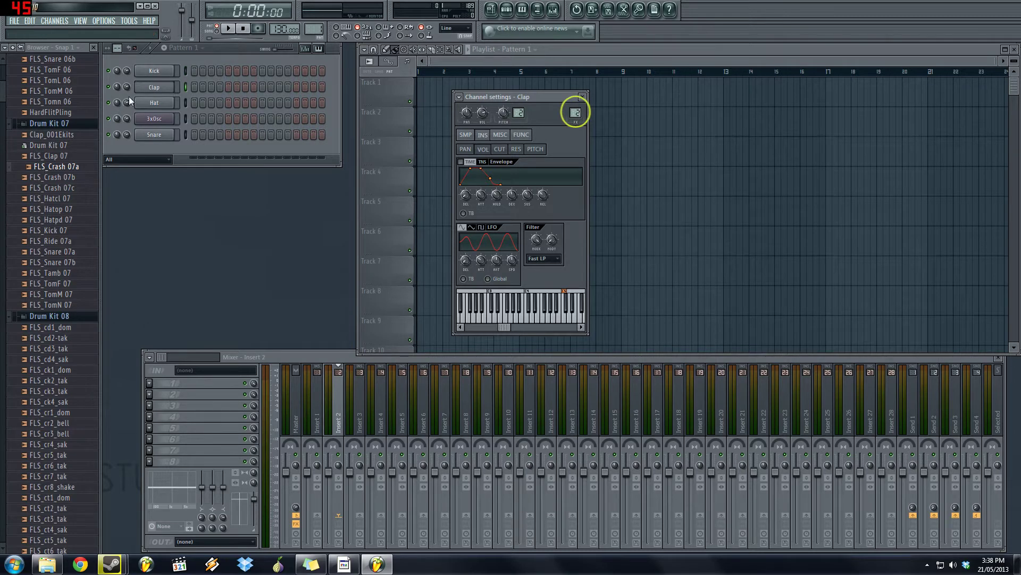
key(Down)
key(Down)
key(Down)
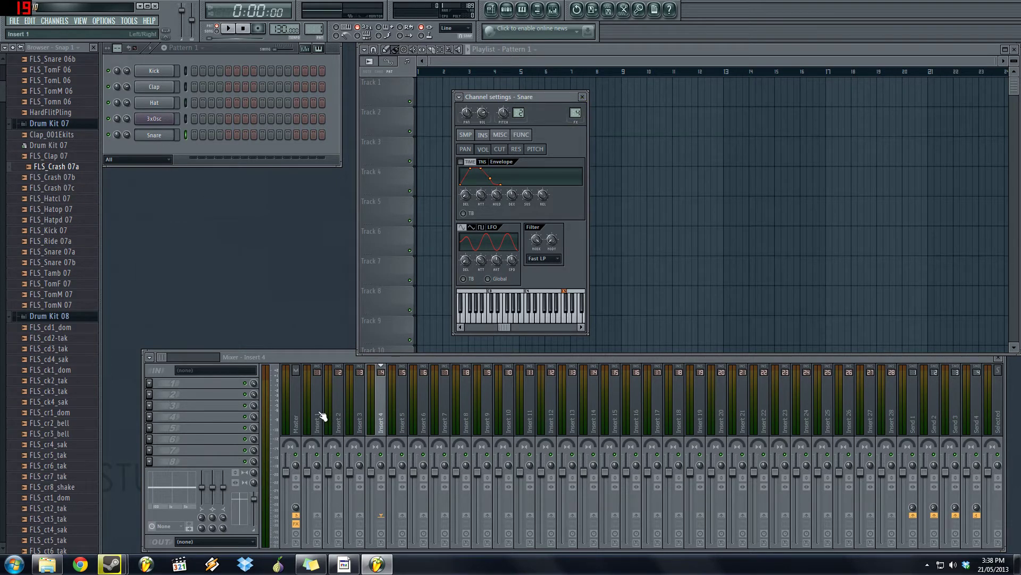
key(Up)
key(Up)
key(Up)
key(Up)
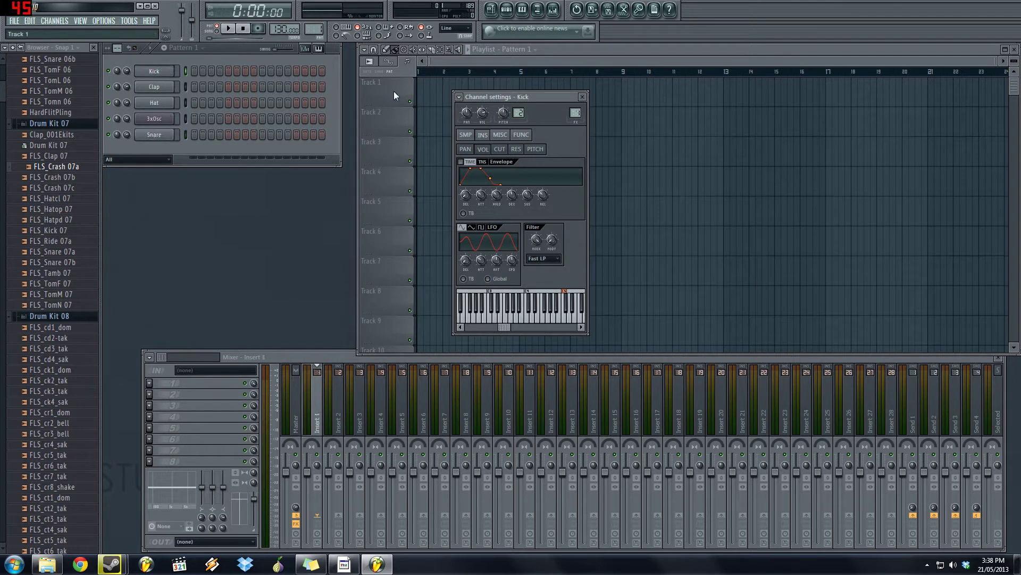
click(318, 407)
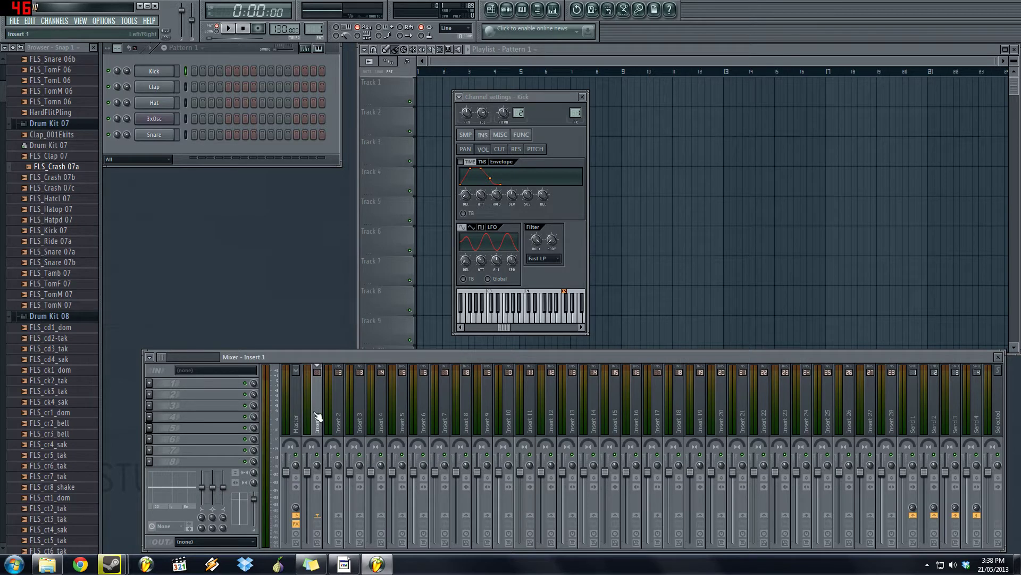
- Route the Kick channel to the Master track and preview its sample while watching the mixer meters
drag(577, 113, 574, 128)
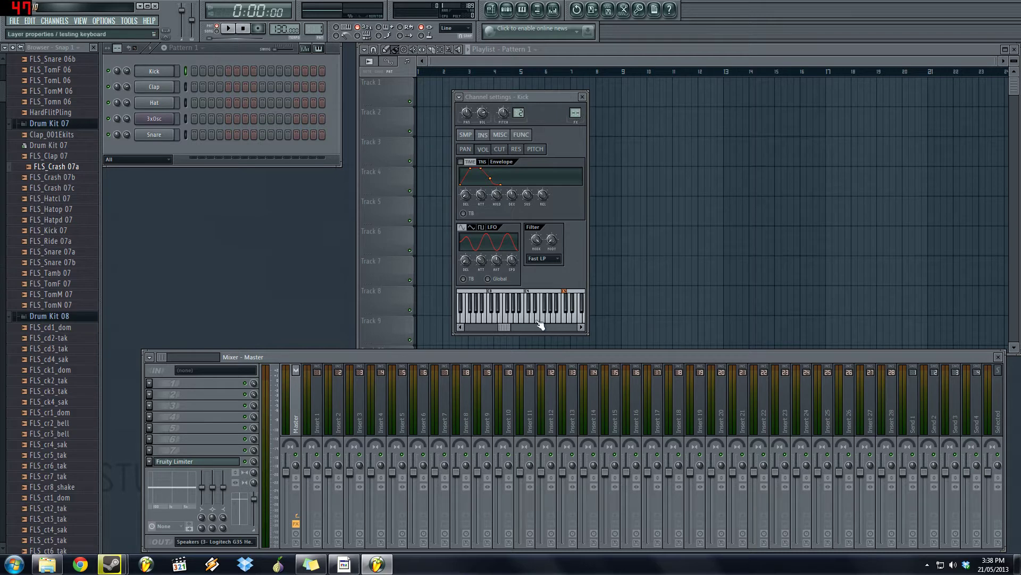
click(466, 134)
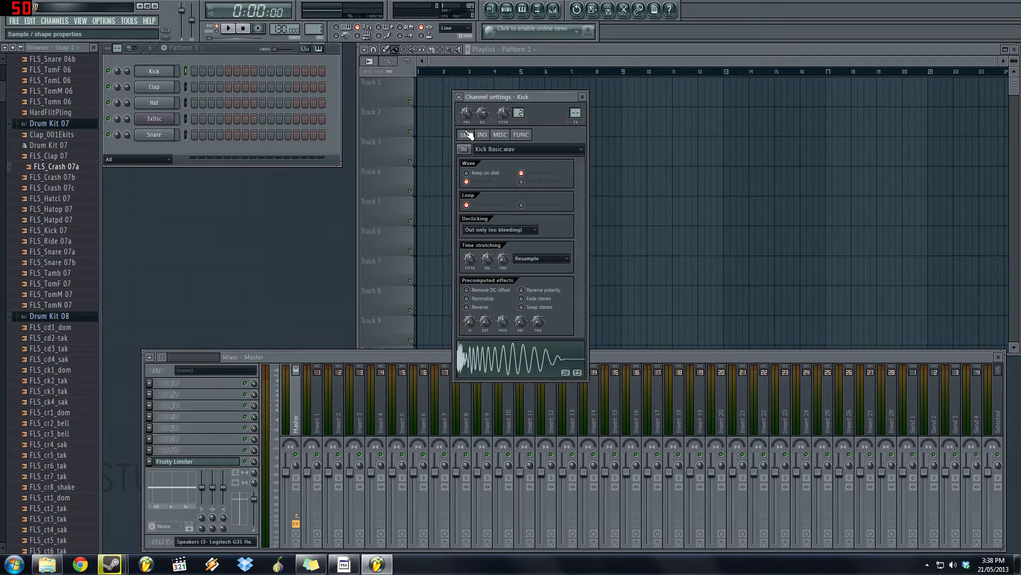
click(508, 366)
click(502, 362)
click(299, 413)
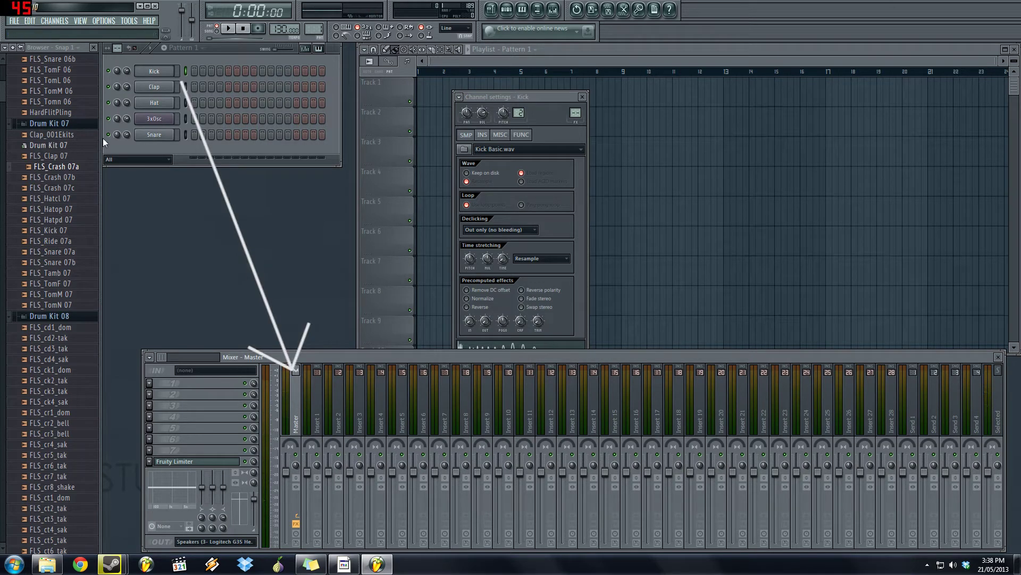
- Route the Kick channel to mixer track 1 and preview its sample
drag(575, 113, 556, 69)
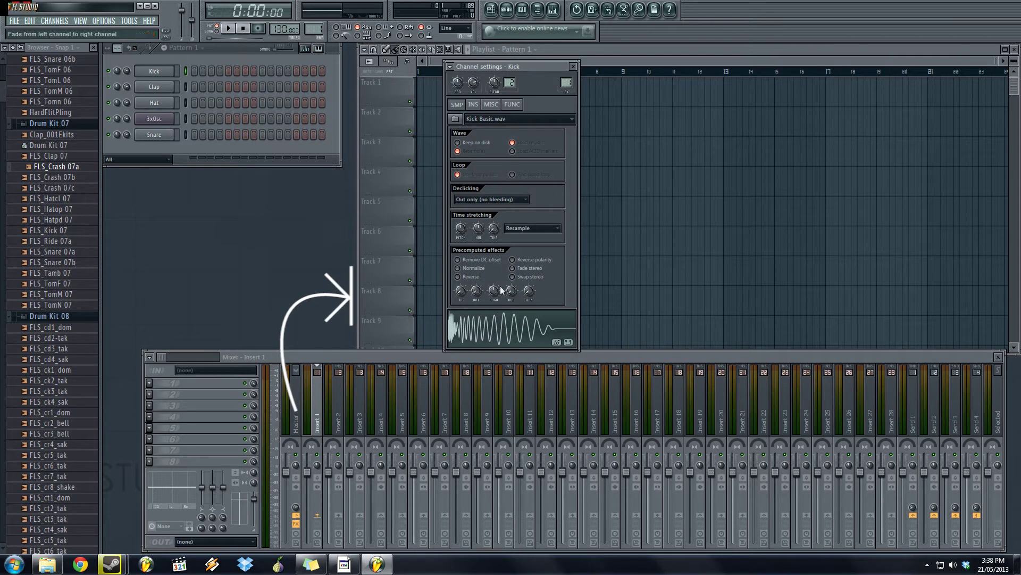
click(488, 330)
click(490, 331)
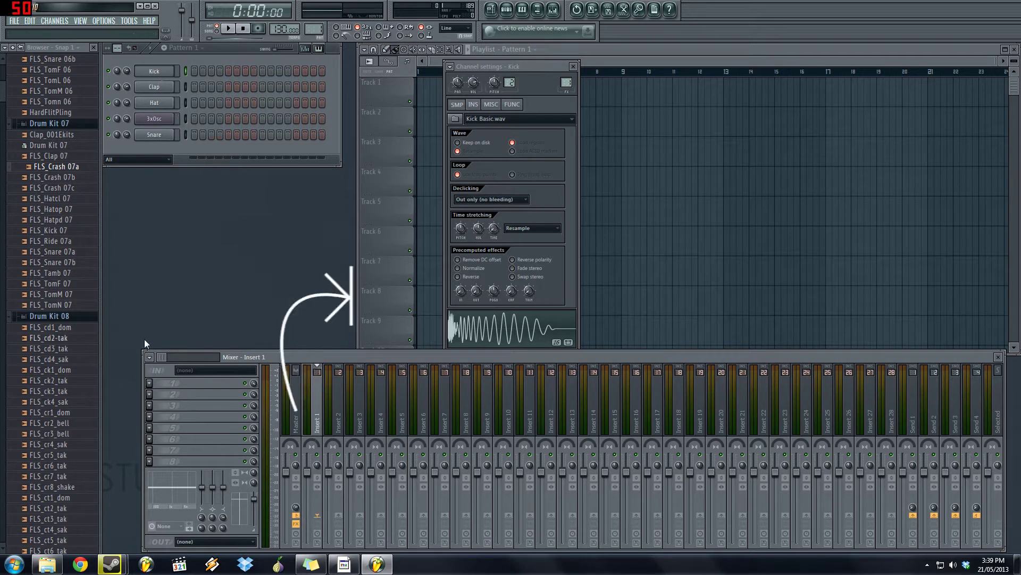
- Move the 3xOsc channel down below the Snare channel
click(154, 87)
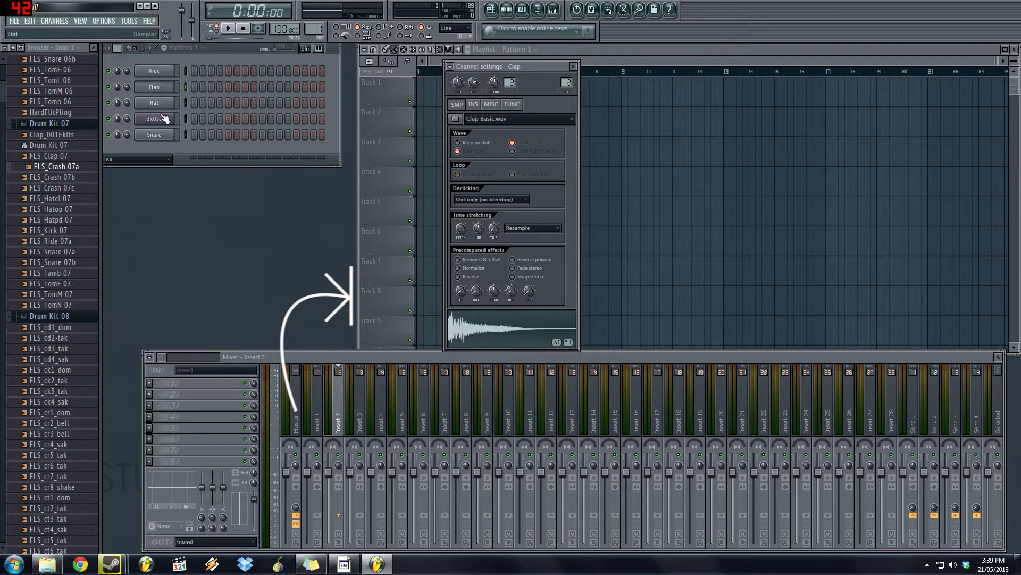
click(163, 117)
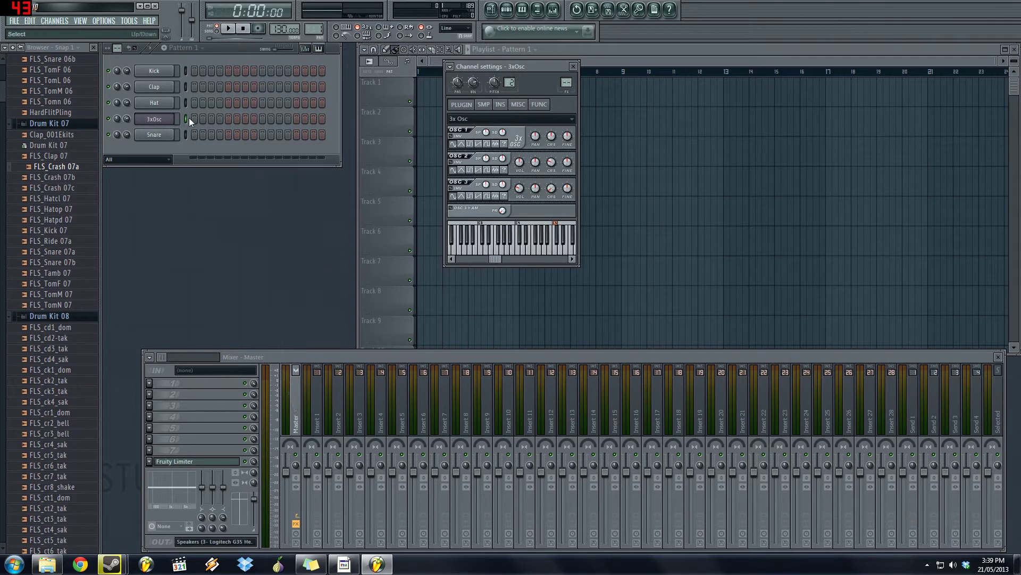
double_click(187, 119)
key(alt+Down)
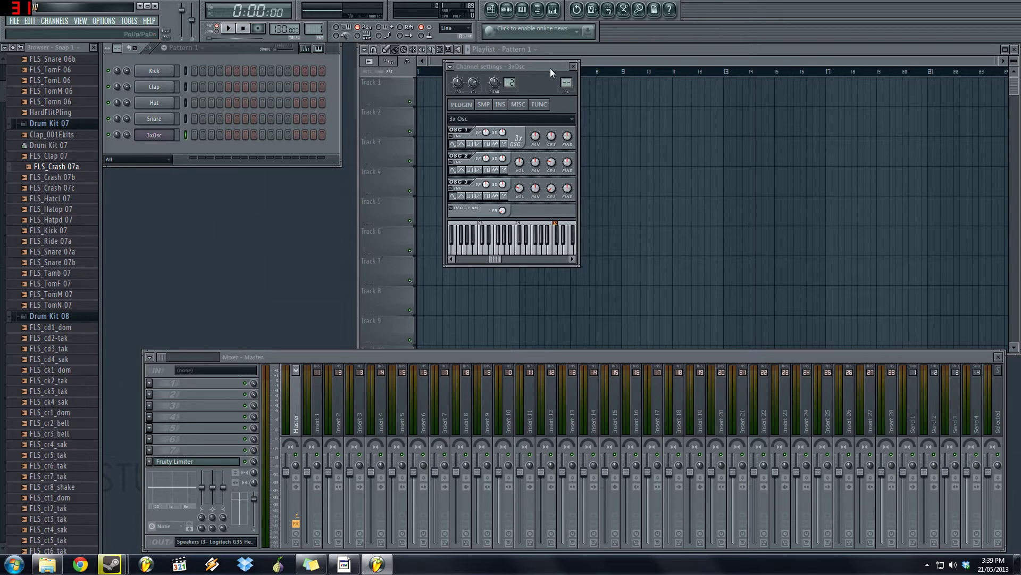
- Dismiss the antivirus update notification and route the 3xOsc channel to mixer track 6
drag(550, 68, 553, 110)
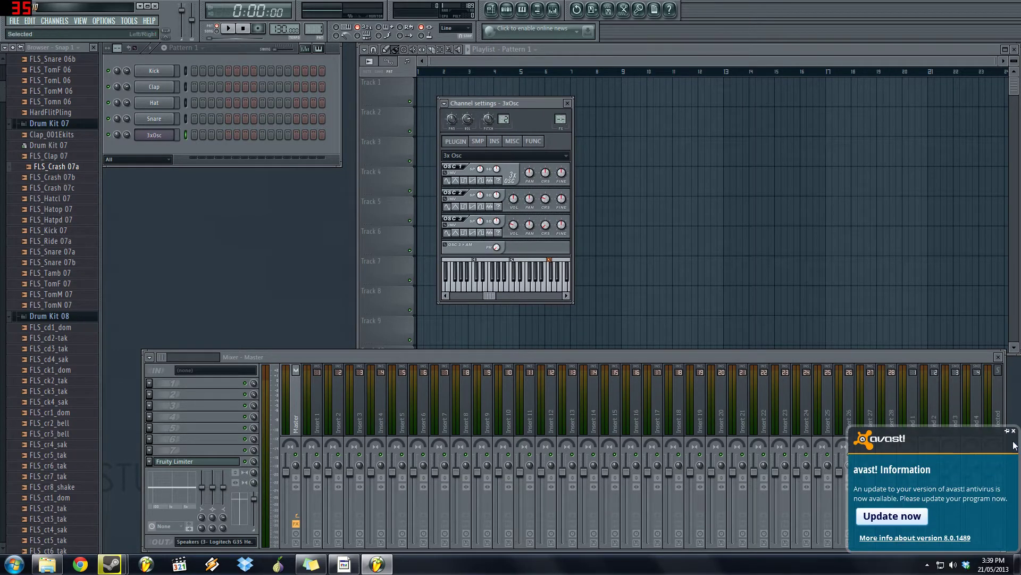
click(1014, 431)
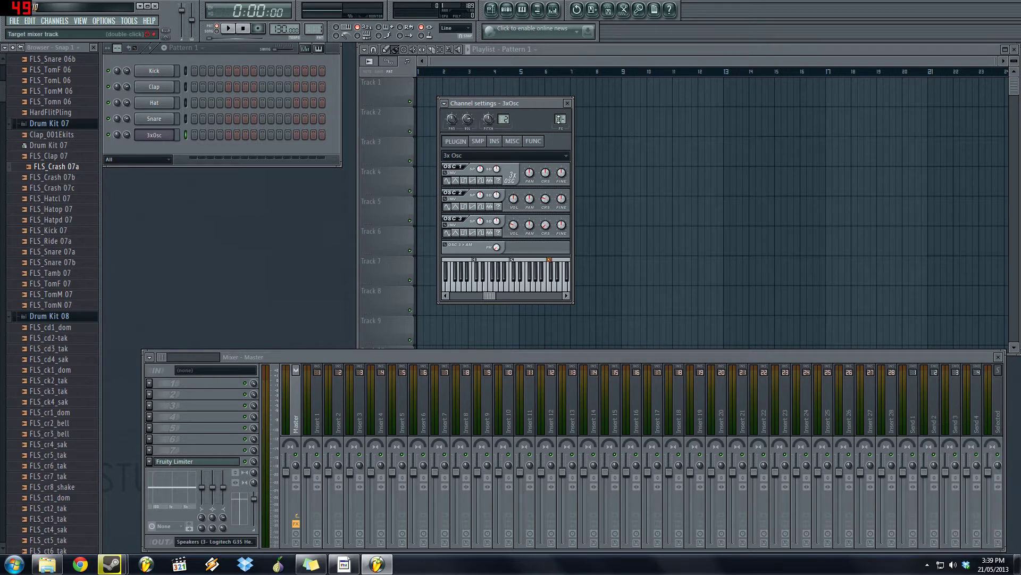
scroll(560, 119, up, 2)
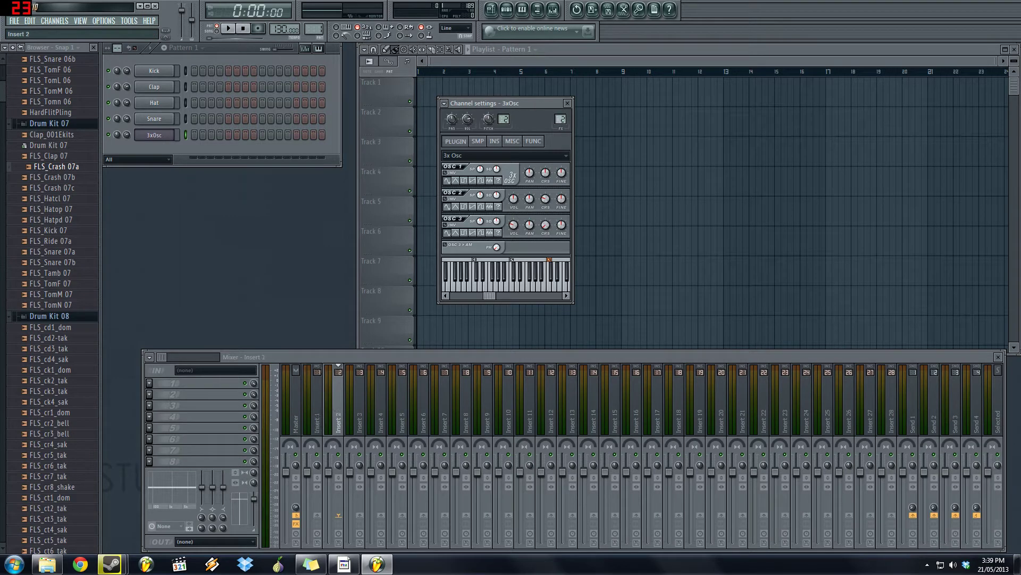
drag(561, 119, 560, 99)
scroll(560, 120, up, 20)
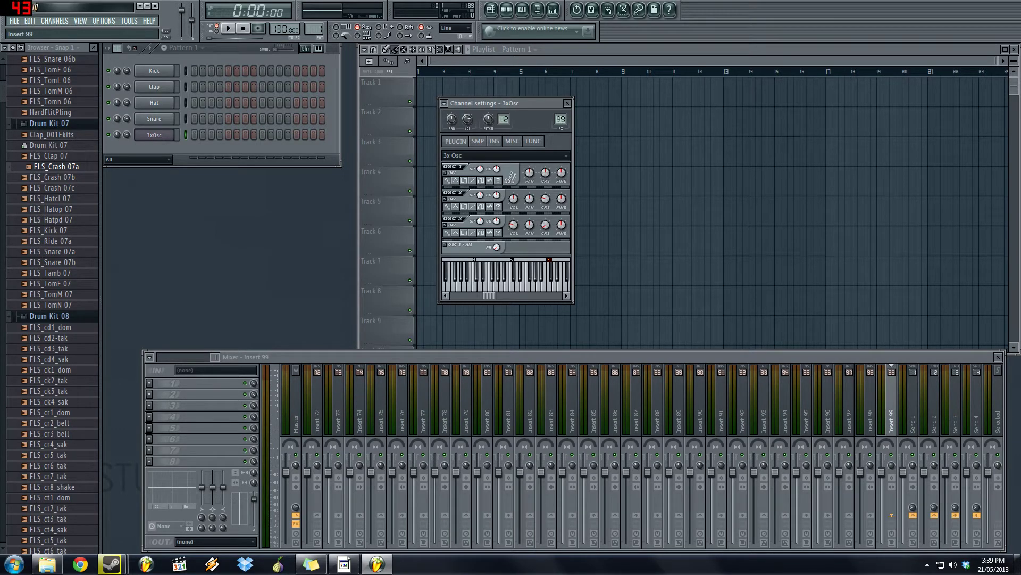
drag(560, 119, 560, 221)
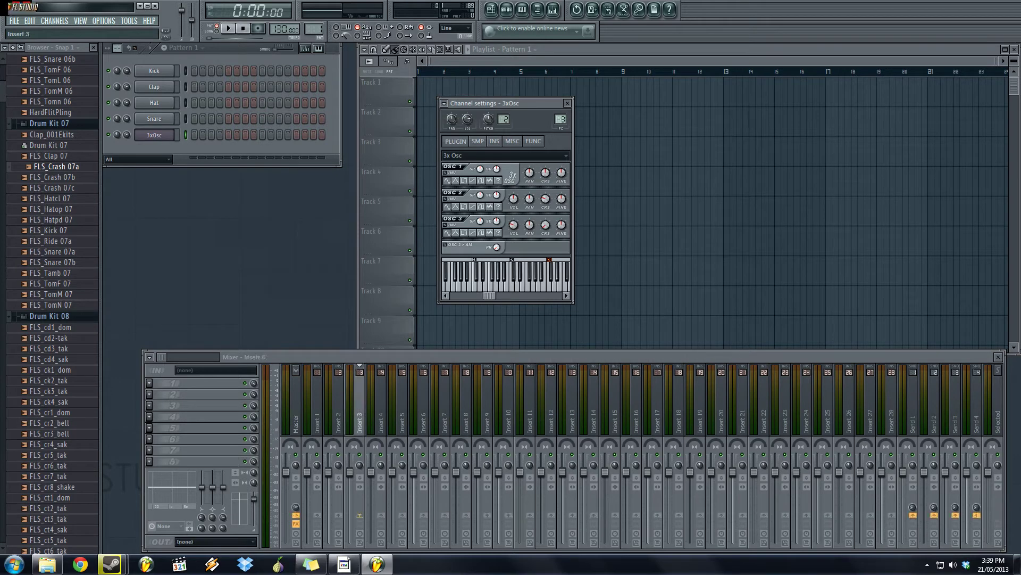
scroll(560, 119, down, 2)
scroll(561, 119, up, 4)
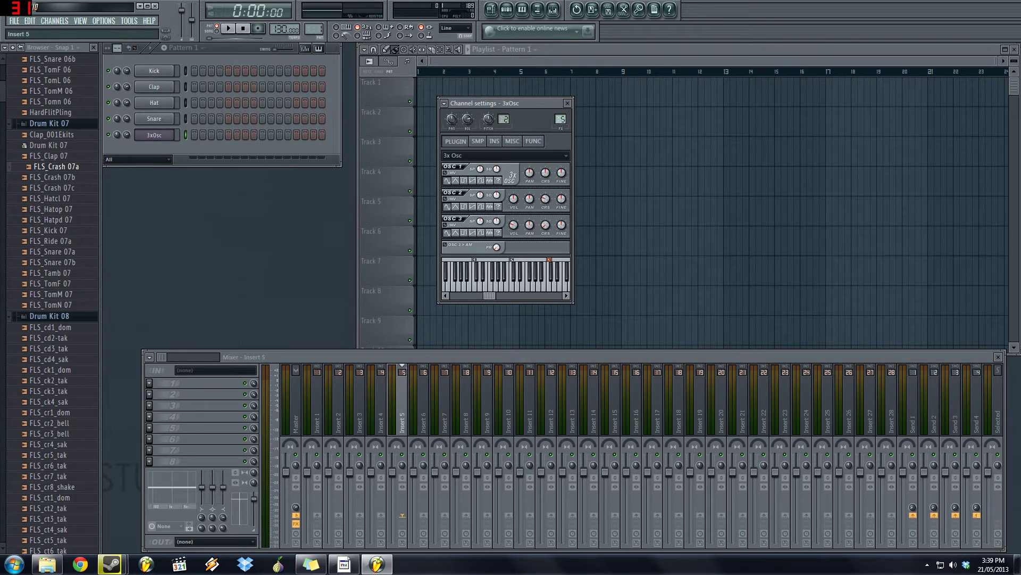
drag(561, 119, 560, 119)
scroll(560, 119, down, 1)
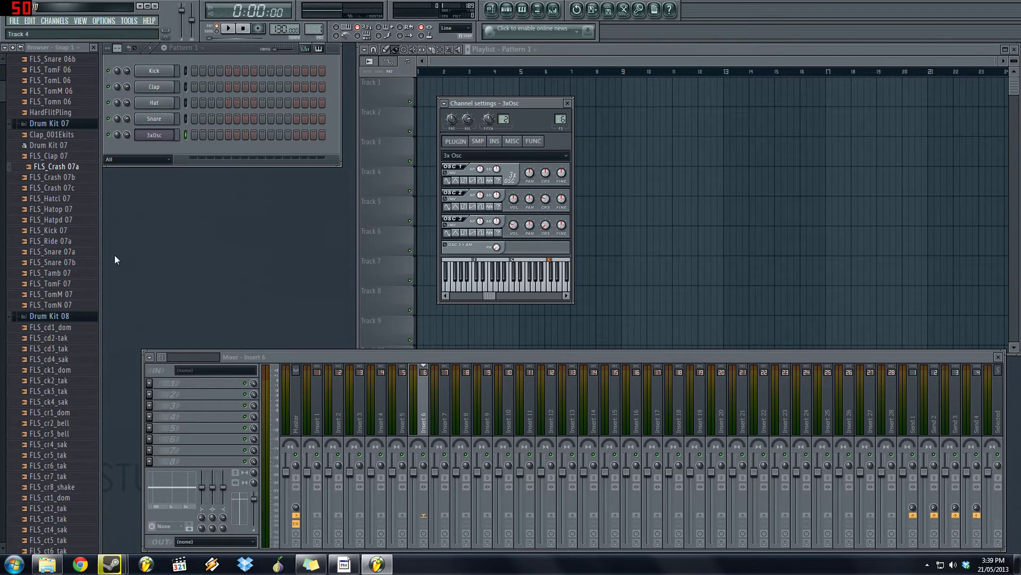
drag(527, 101, 547, 88)
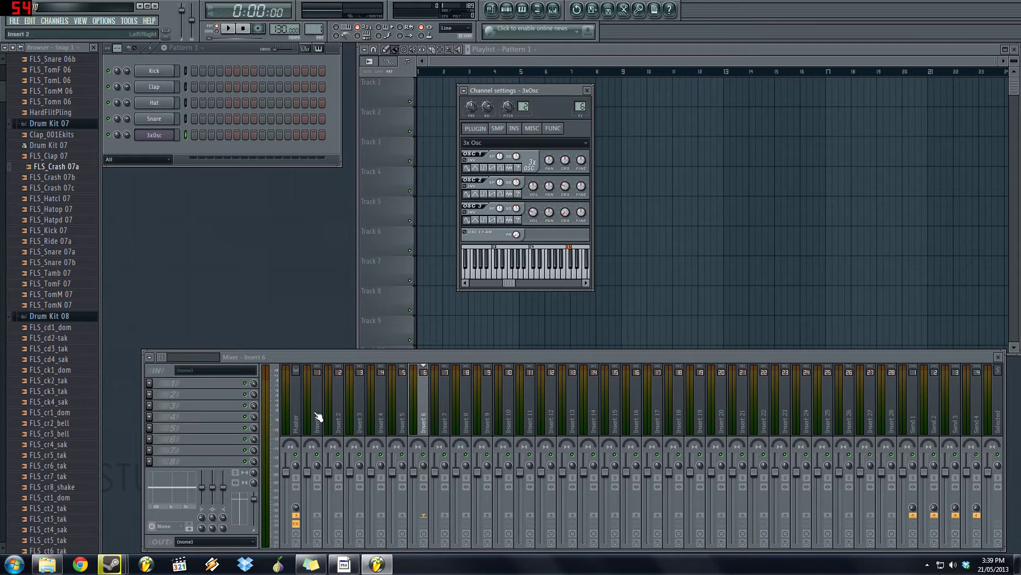
- Reopen the 3xOsc channel settings and play a test note on its keyboard to check the signal on mixer track 6
click(174, 135)
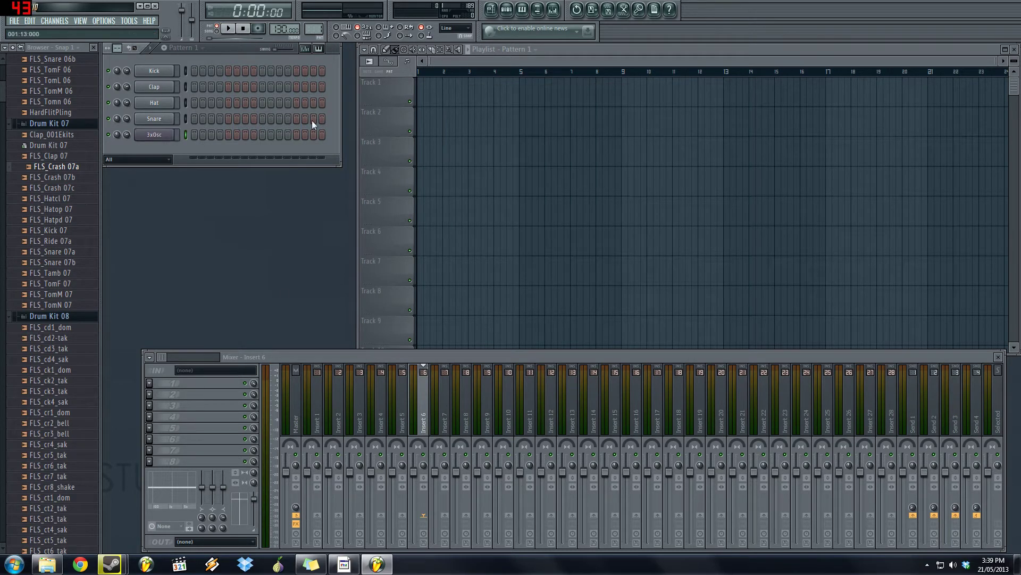
click(155, 137)
click(532, 275)
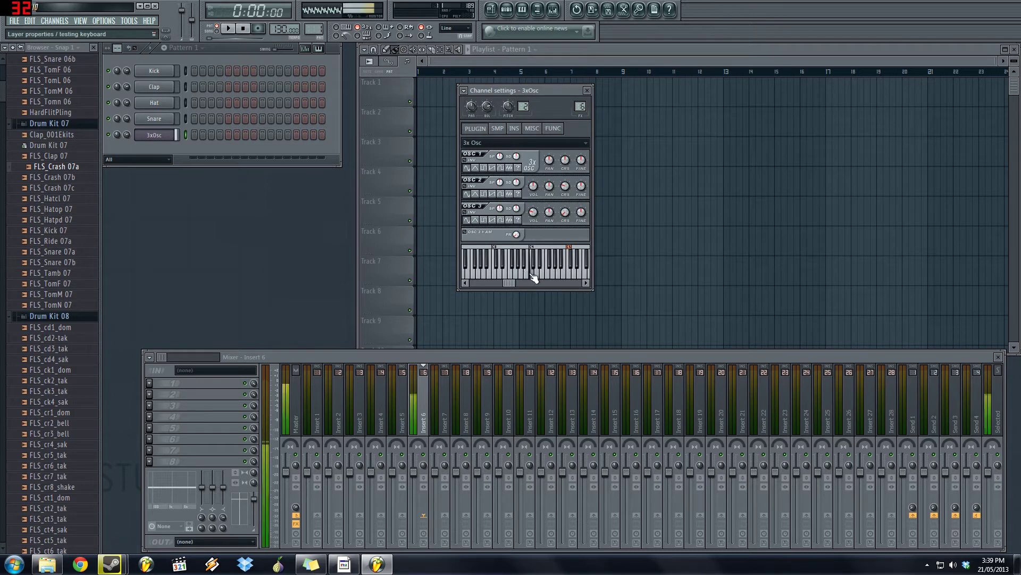
- Review the mixer track assignments of the Kick, Clap, Hat and Snare channels against the first four insert tracks
click(162, 74)
click(160, 88)
click(159, 103)
click(160, 119)
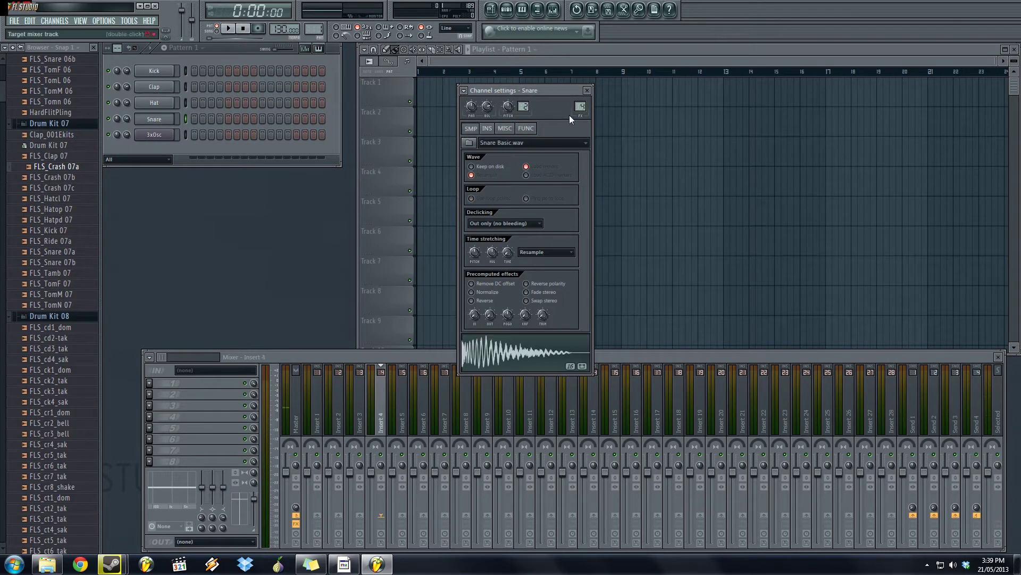
click(164, 74)
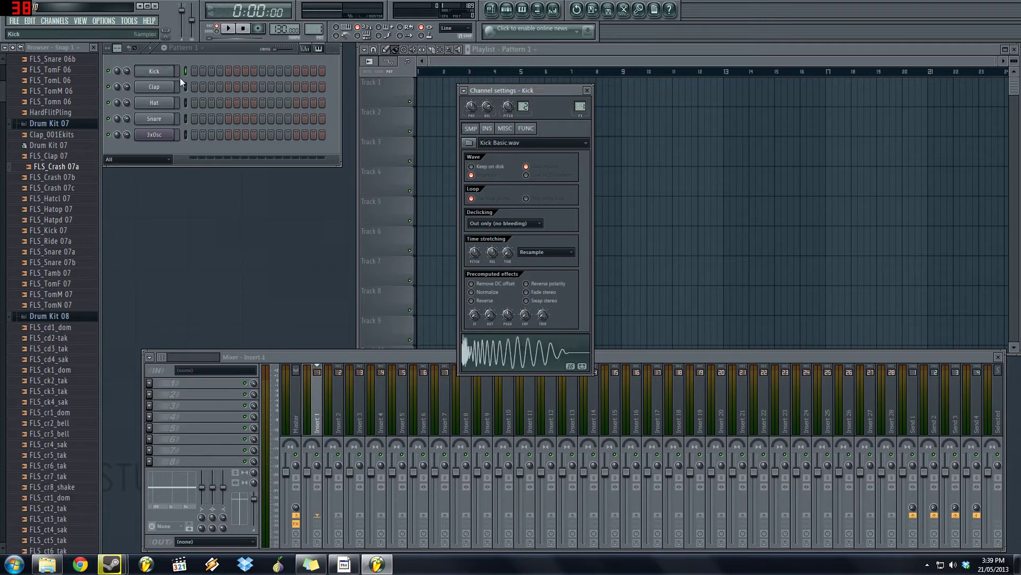
click(326, 417)
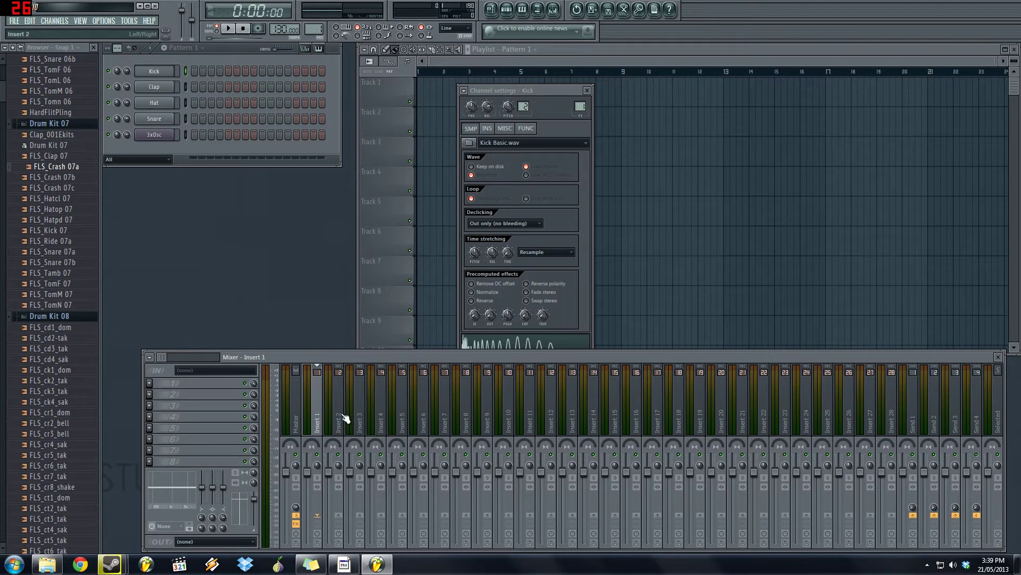
click(344, 418)
click(361, 416)
click(382, 411)
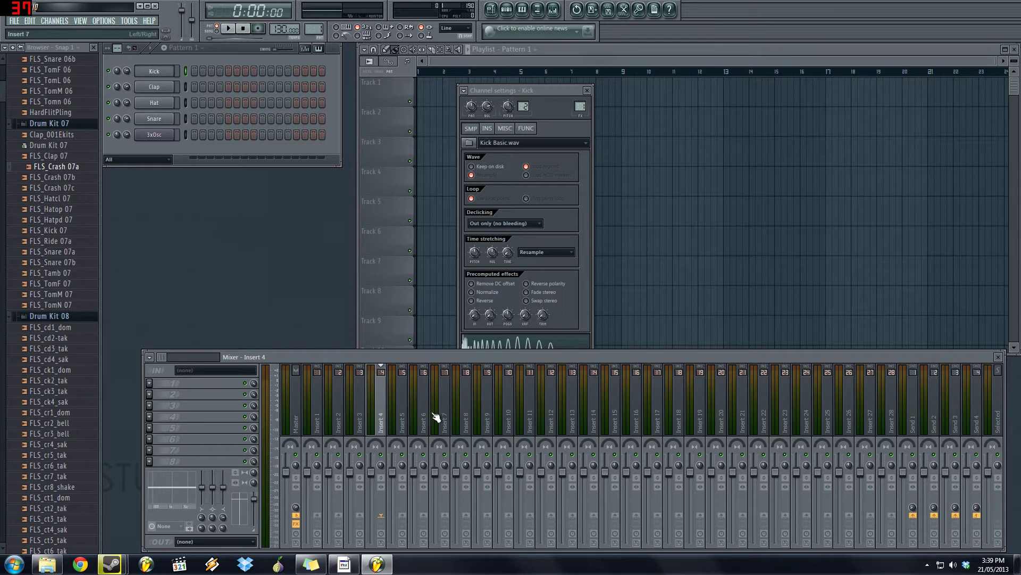
click(322, 415)
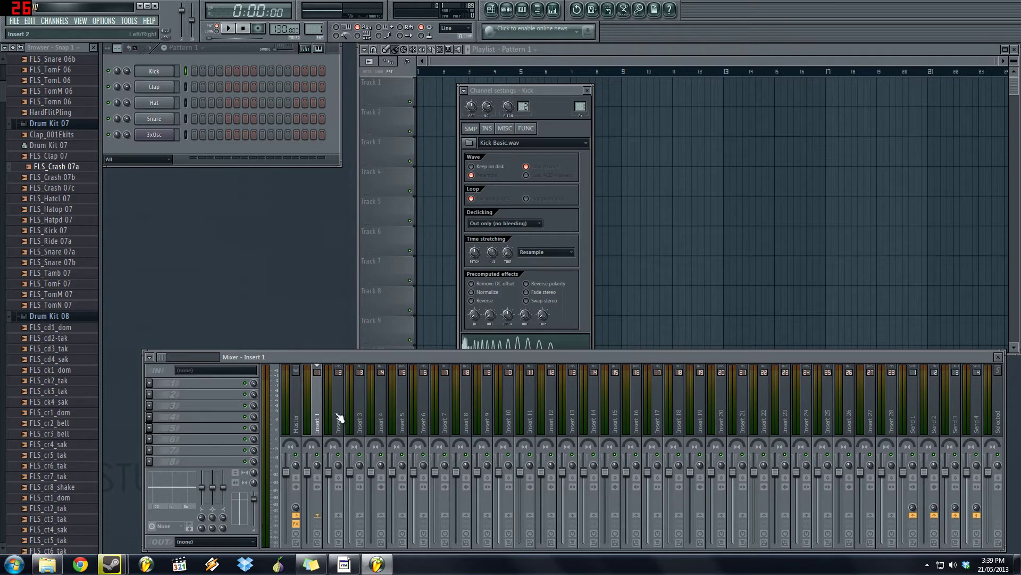
click(339, 415)
- Name mixer insert 1 "Kick" and colour it blue-purple
click(321, 413)
double_click(319, 415)
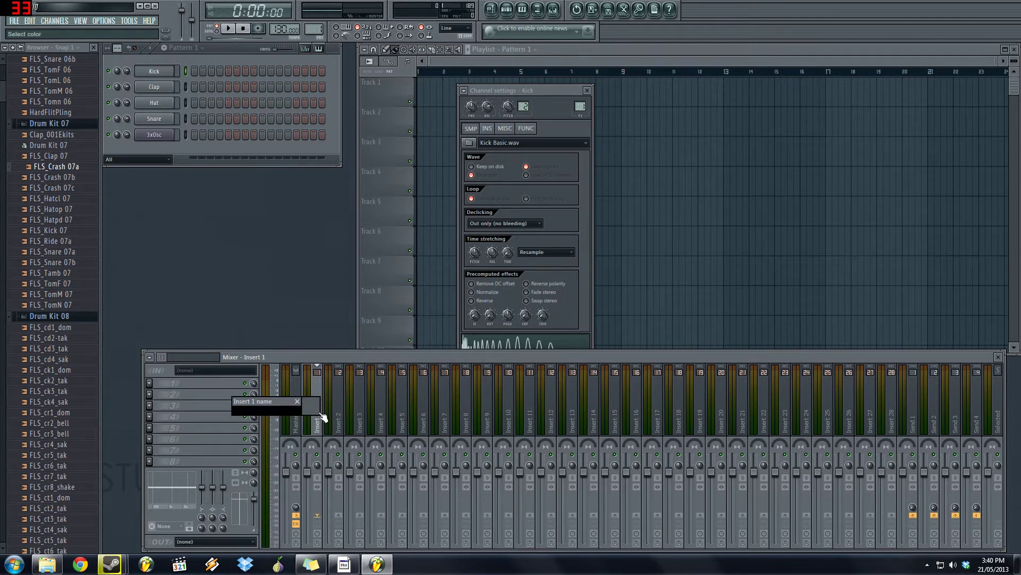
click(310, 402)
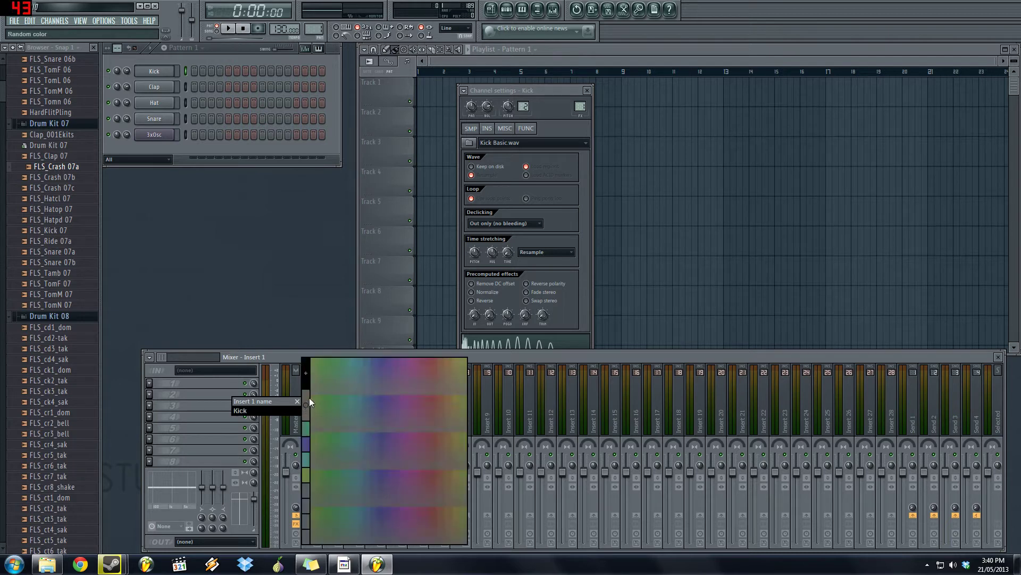
click(381, 362)
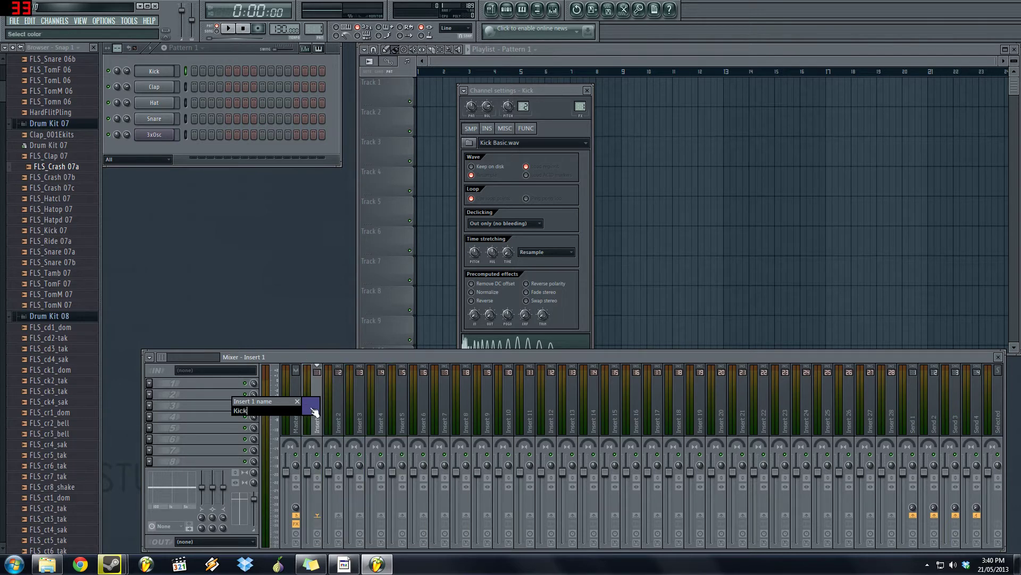
key(Return)
- Name mixer insert 2 "Clap" and give it a blue-purple colour matching the Kick track
click(338, 409)
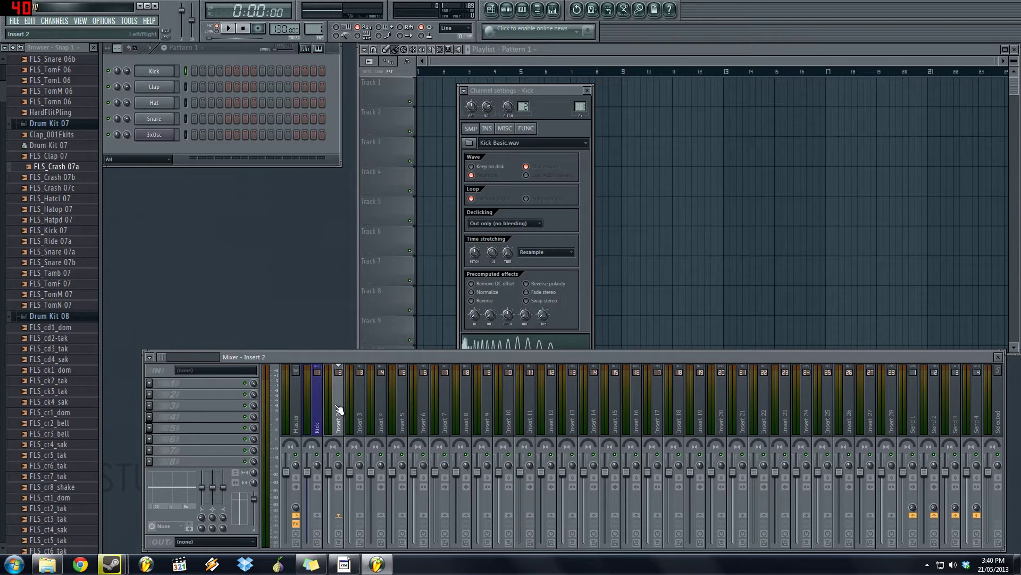
double_click(339, 410)
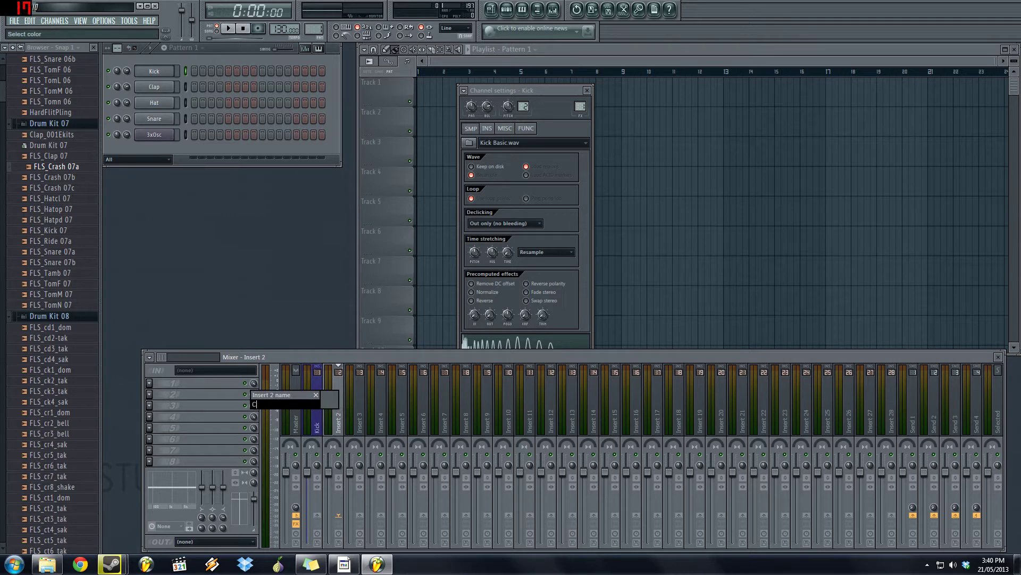
click(327, 407)
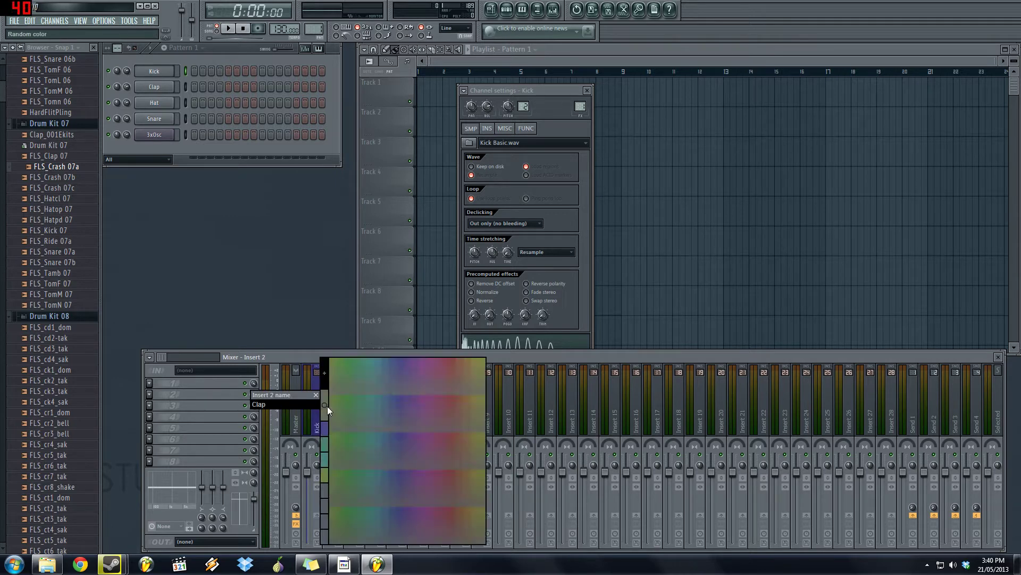
click(398, 364)
- Name mixer insert 3 "Hats" and apply the most recently used blue-purple colour
click(363, 412)
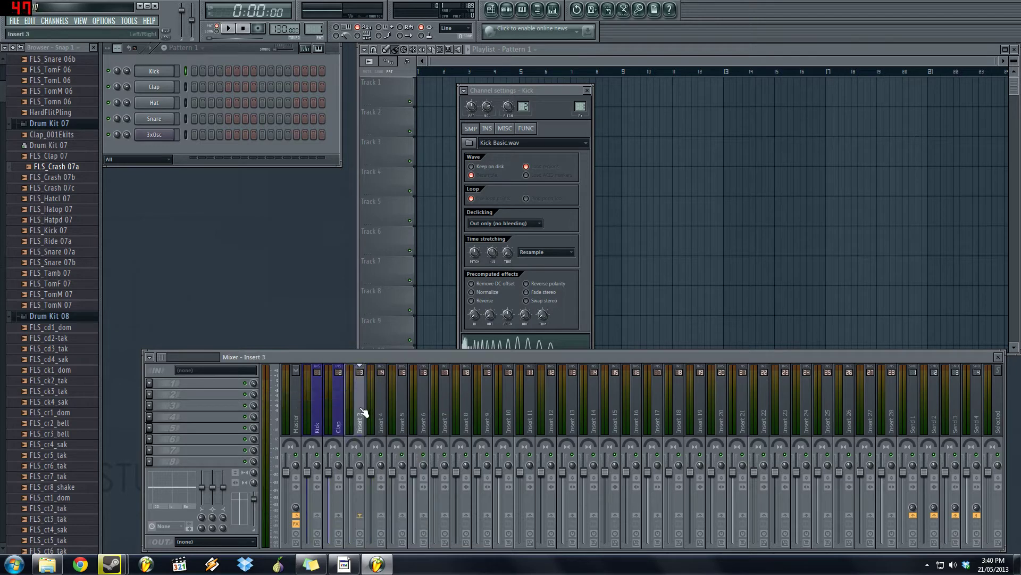
double_click(363, 411)
text(Ha)
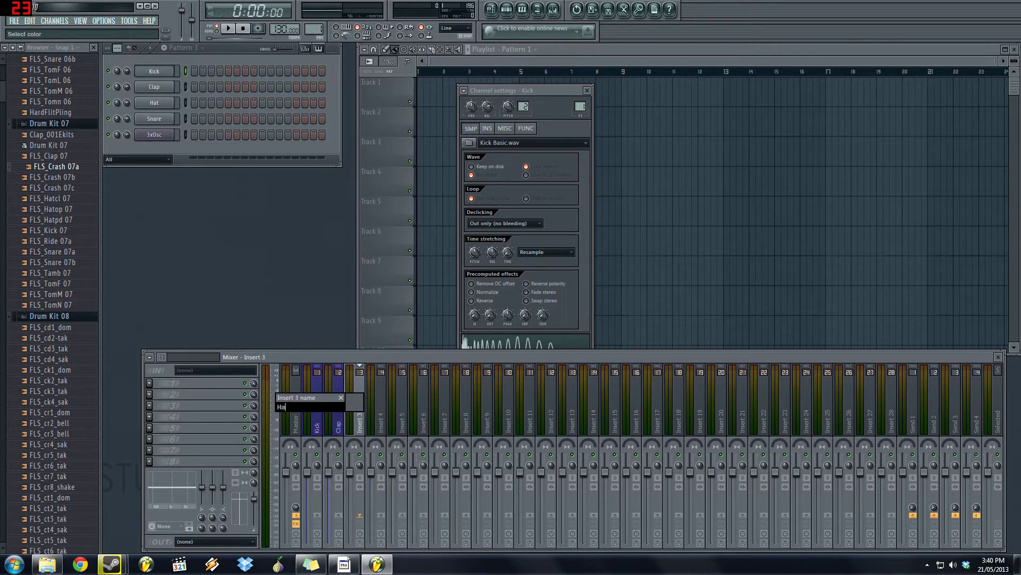
text(ts)
click(358, 393)
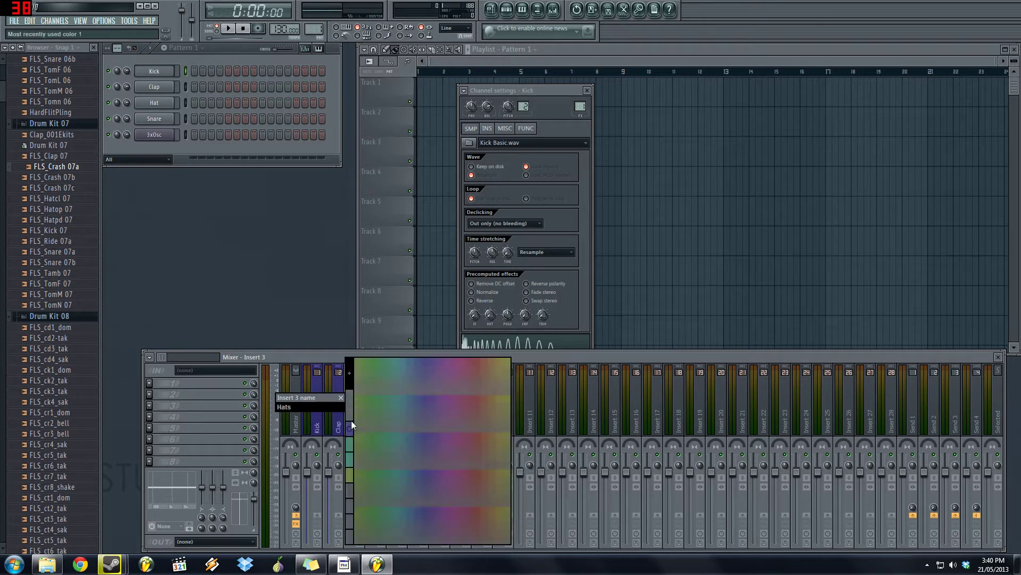
click(352, 427)
key(Return)
- Name mixer insert 4 "Snare" and apply the same blue-purple colour as the other drum tracks
click(379, 399)
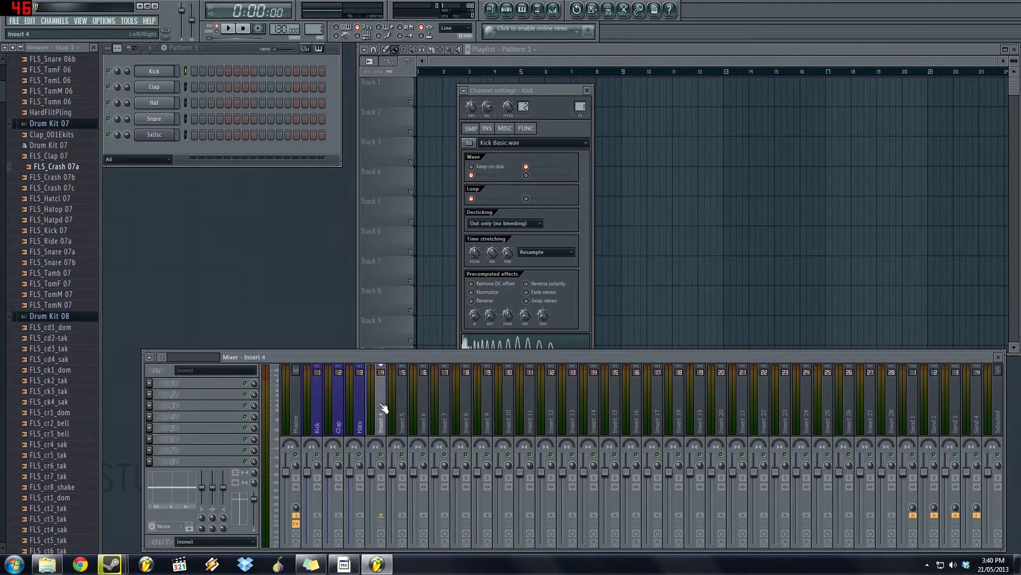
key(F2)
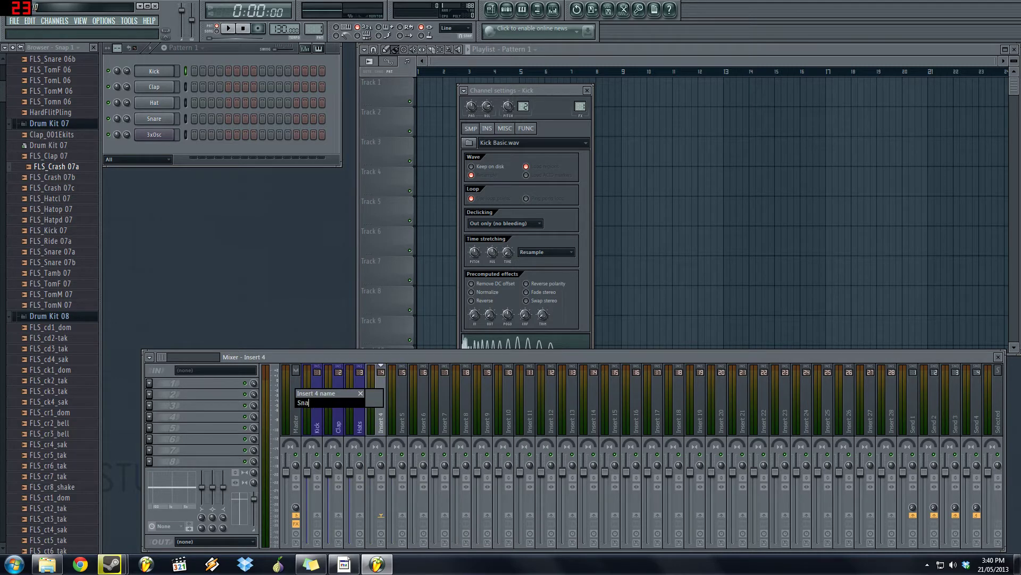
text(Snare)
click(374, 406)
click(370, 429)
key(Return)
- Name mixer insert 5 "Crash" and pick a blue-purple colour for it from the palette
click(425, 420)
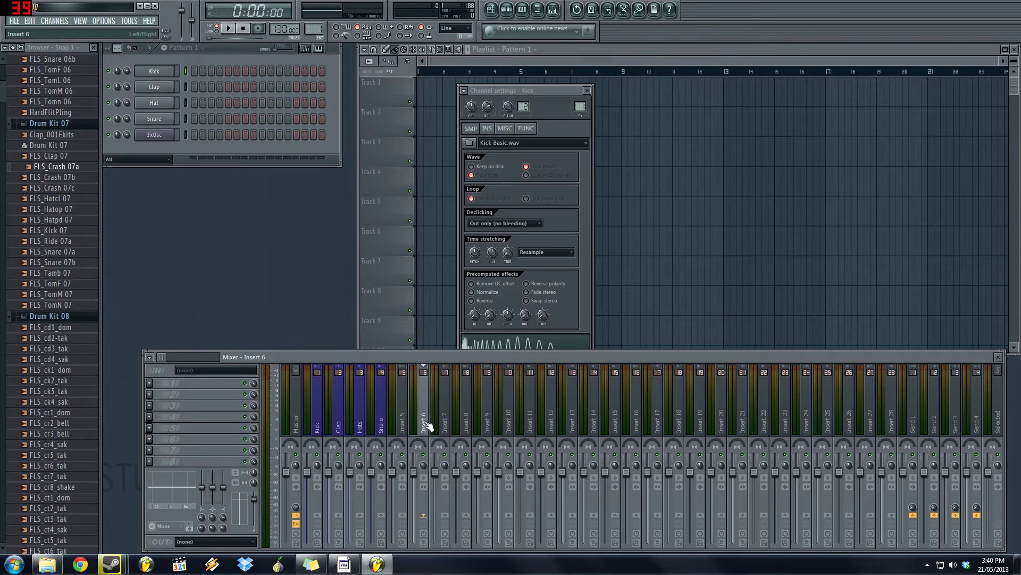
right_click(405, 412)
click(404, 418)
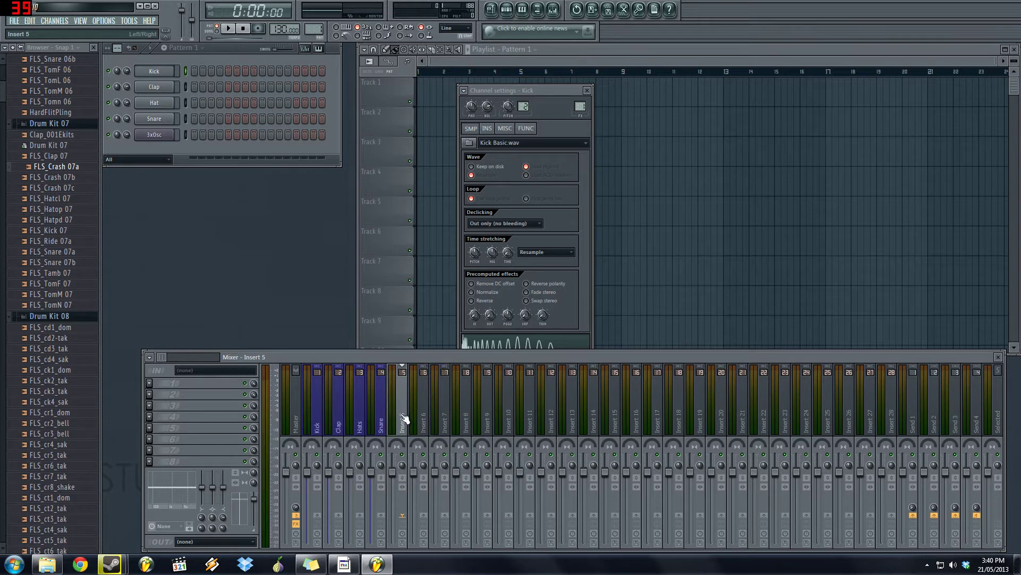
double_click(405, 417)
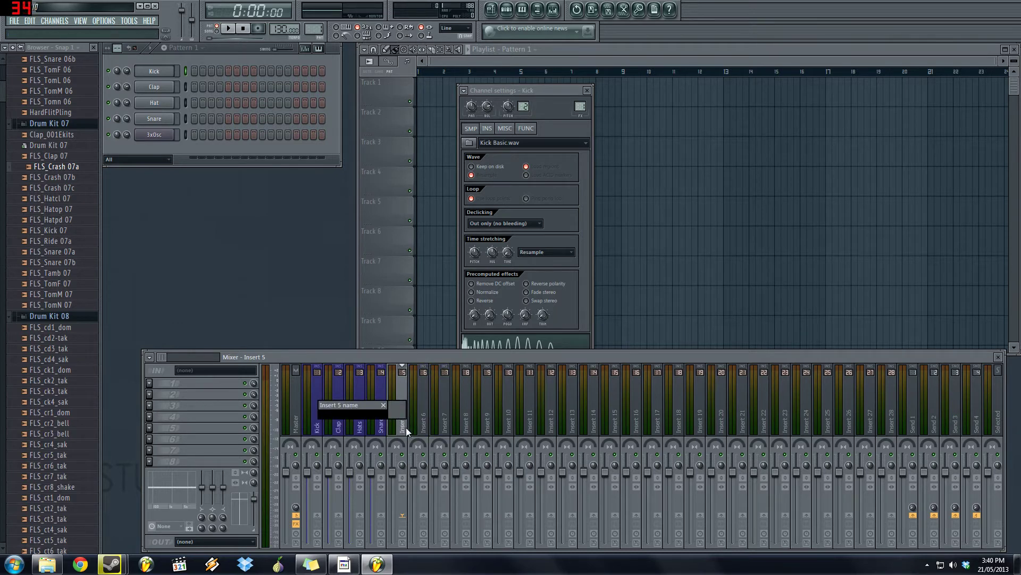
text(Crash)
click(401, 413)
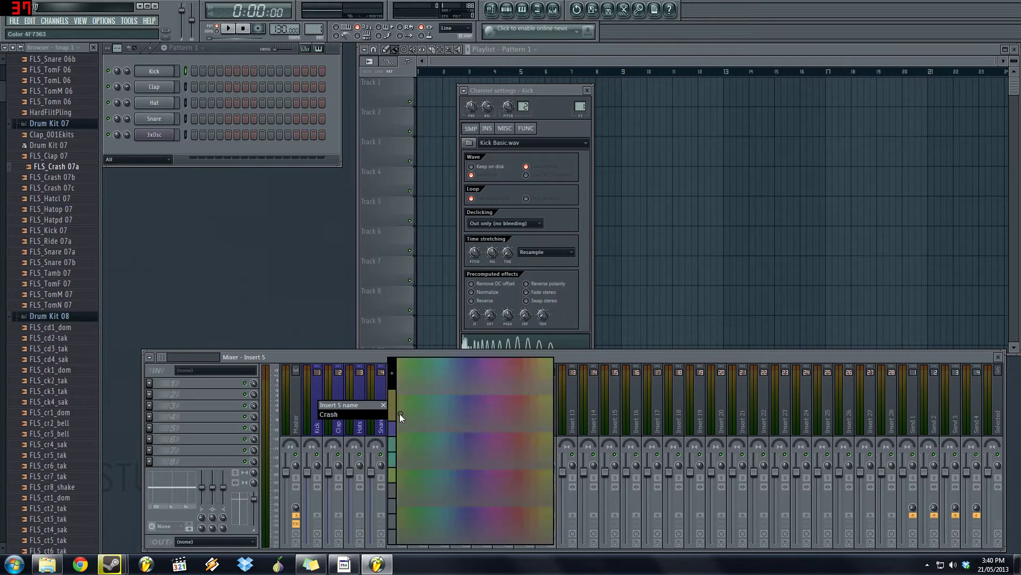
click(468, 359)
key(Return)
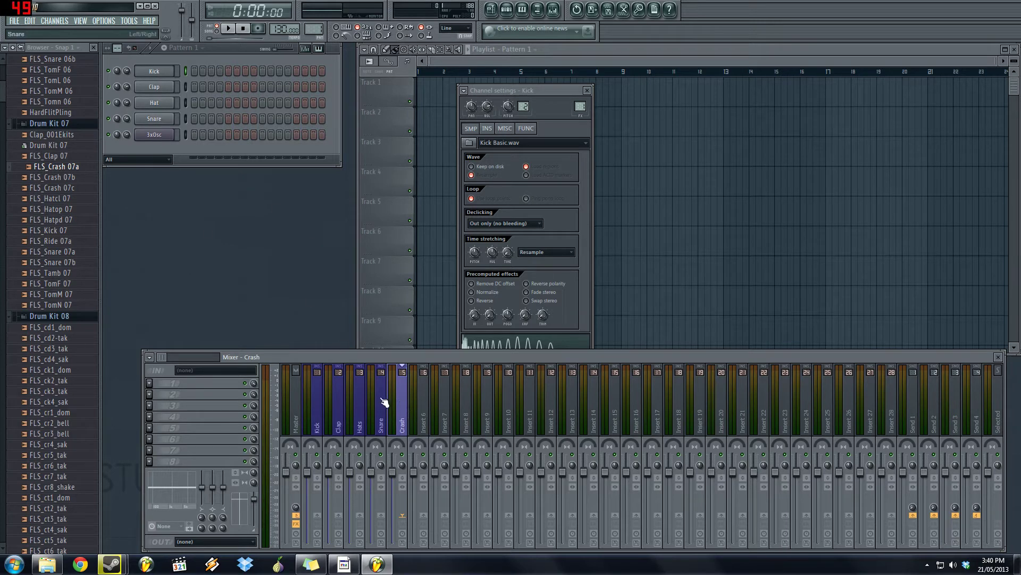
- Name mixer insert 6 "2xOsc Bass" and colour it teal
click(428, 402)
key(F2)
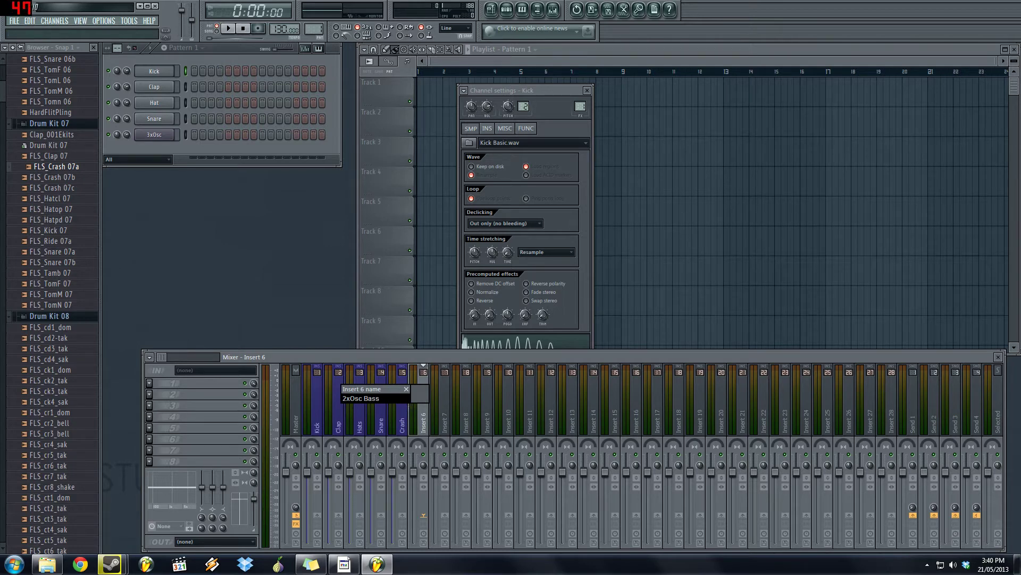
click(416, 393)
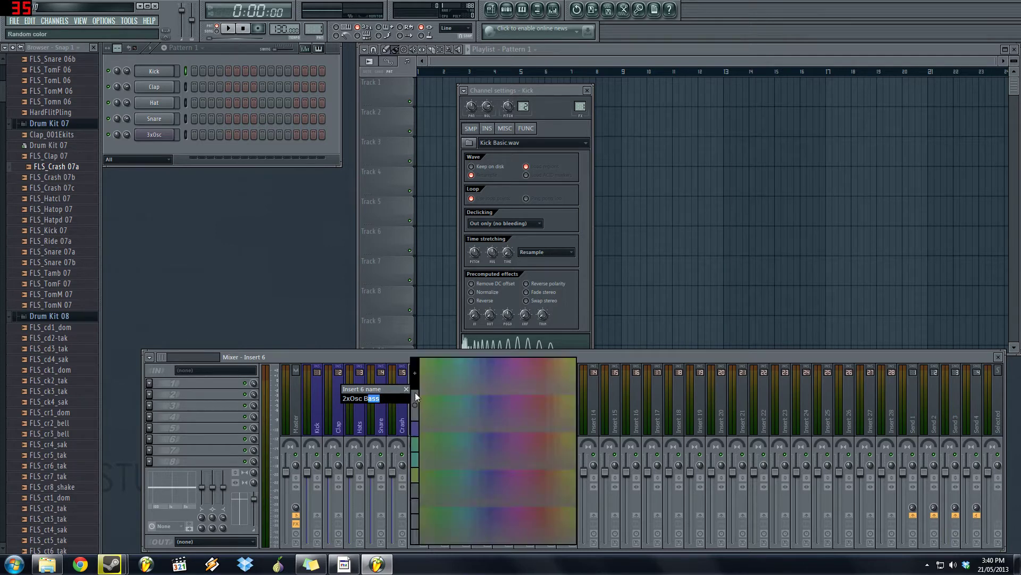
click(458, 360)
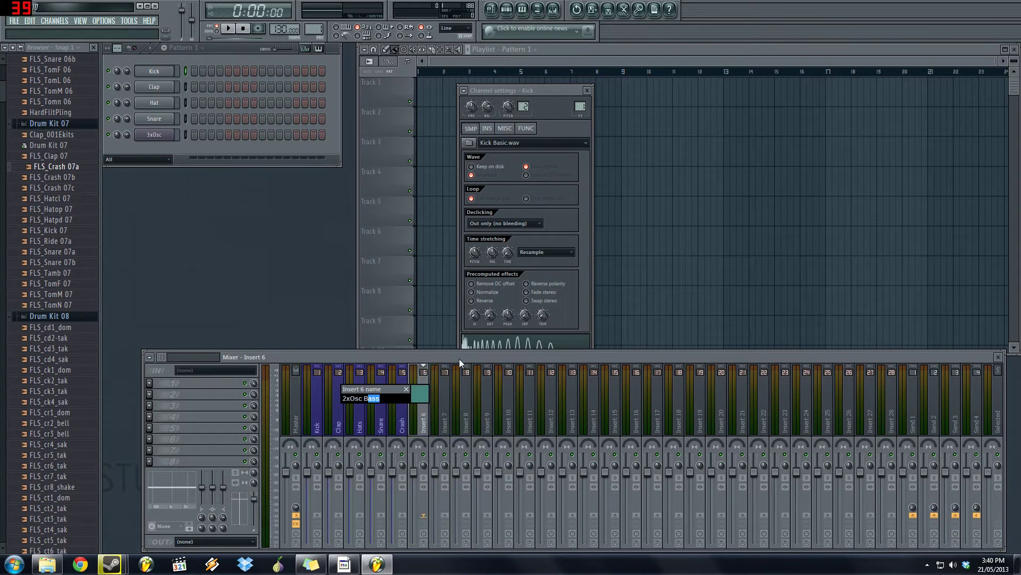
key(Return)
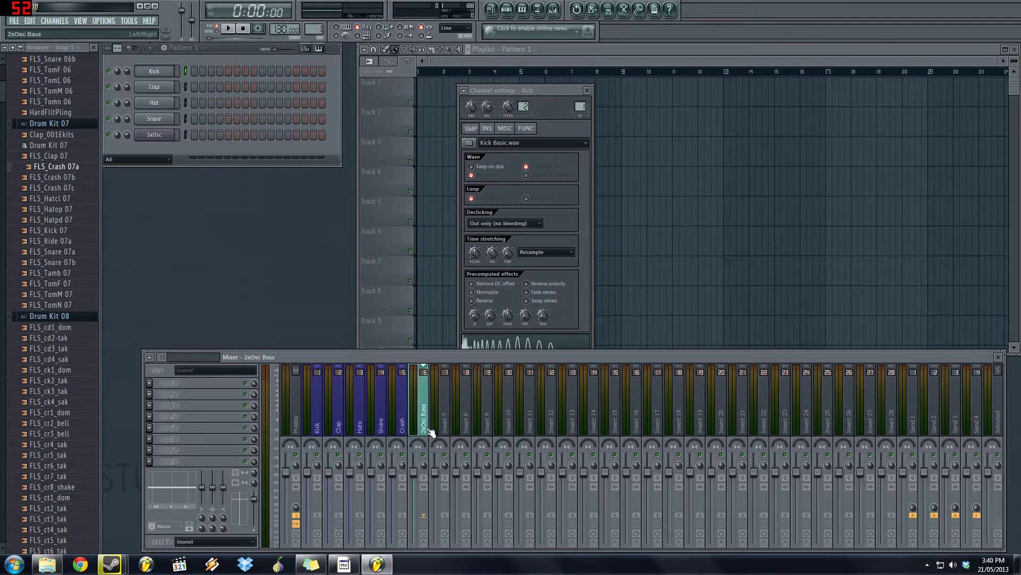
- Correct the name of mixer insert 6 to "3xOsc Bass"
key(F2)
click(350, 427)
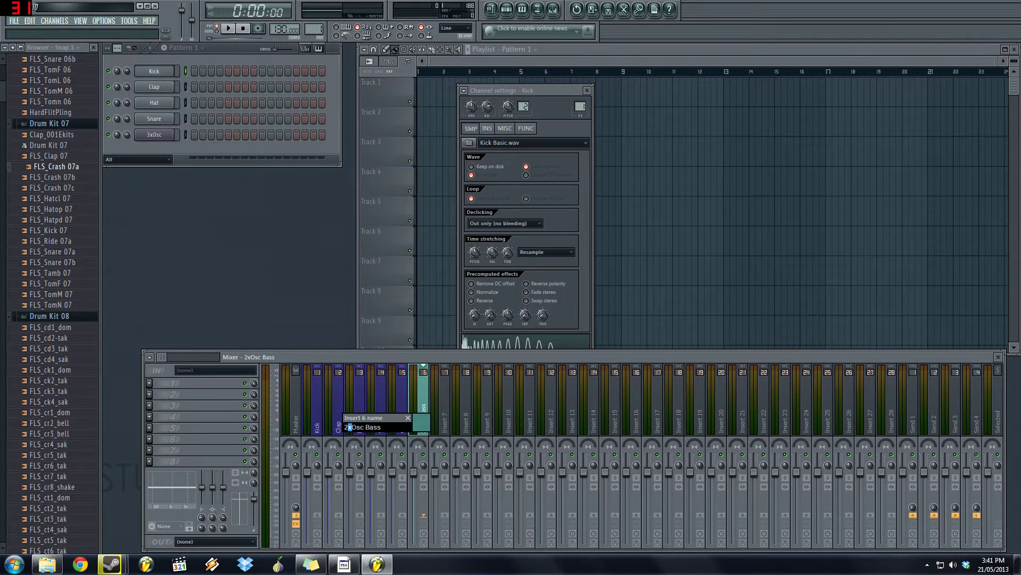
key(Return)
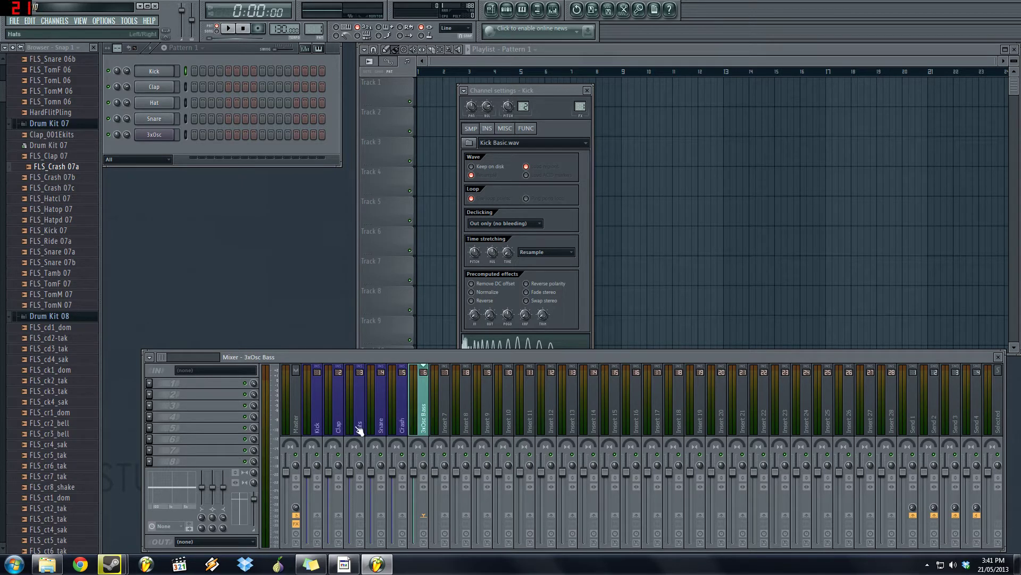
- Name mixer insert 7 "3xOsc Lead" and give it the same teal colour as the bass track
click(450, 418)
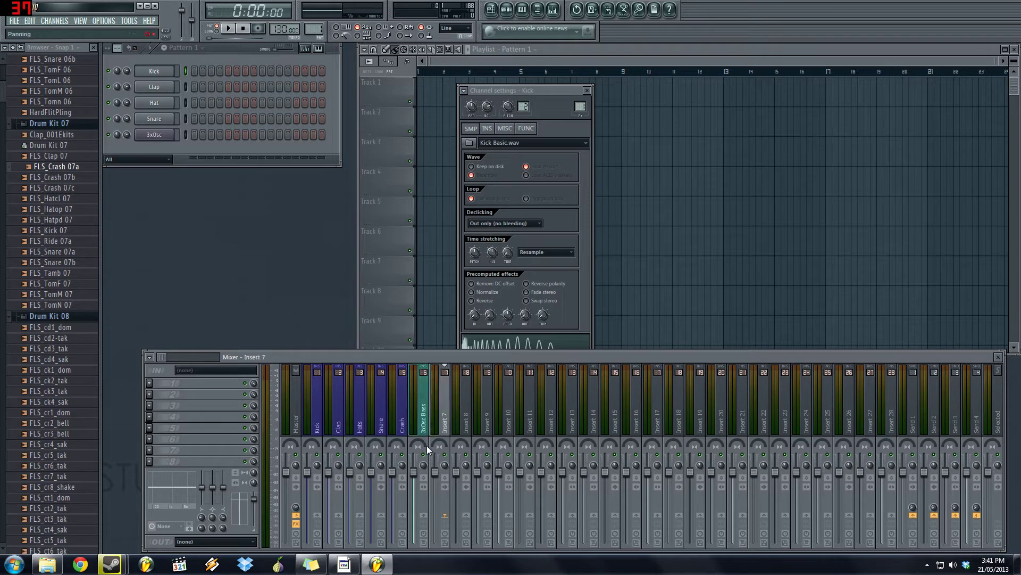
double_click(446, 426)
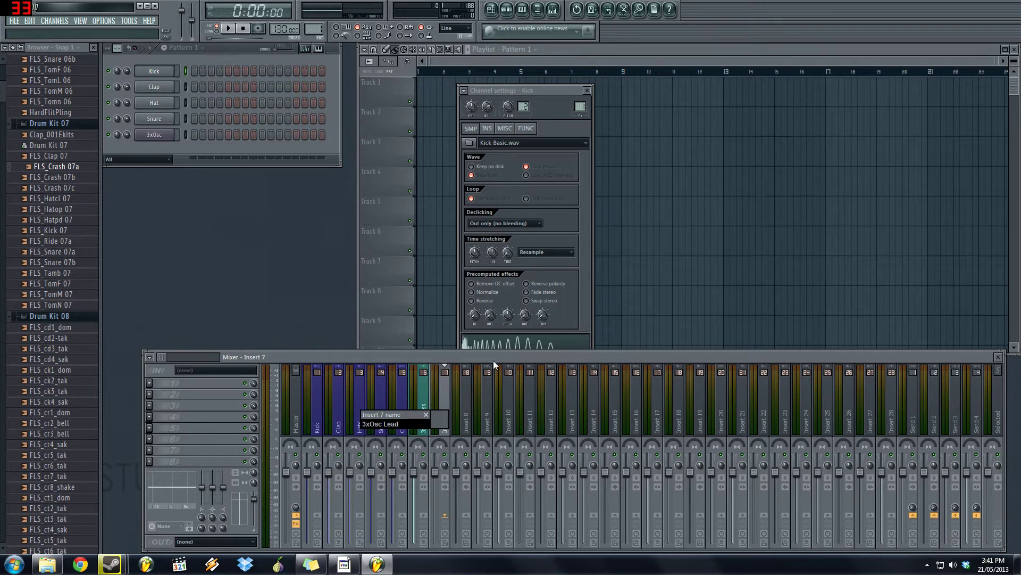
click(438, 420)
click(433, 430)
key(Return)
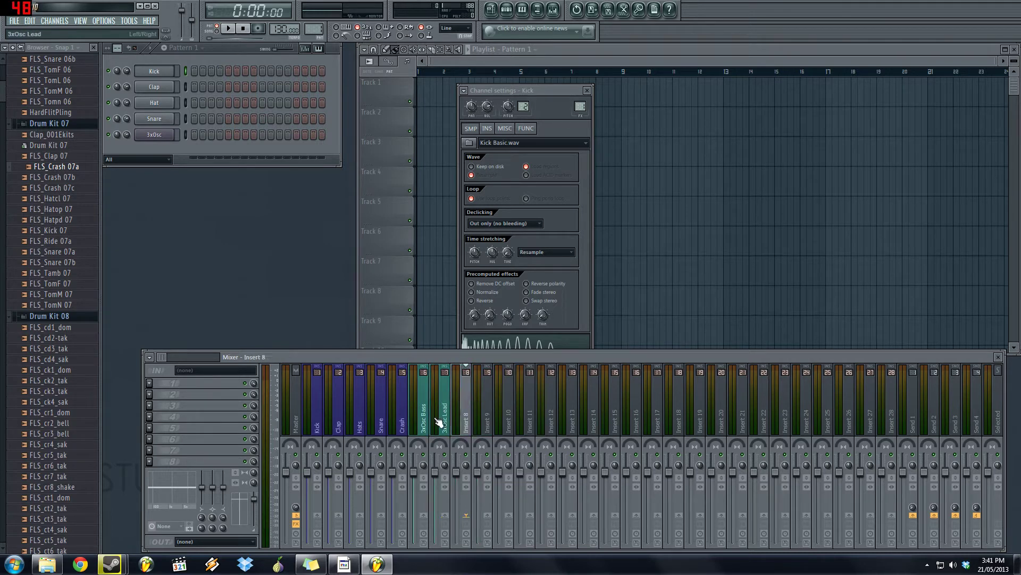
right_click(446, 410)
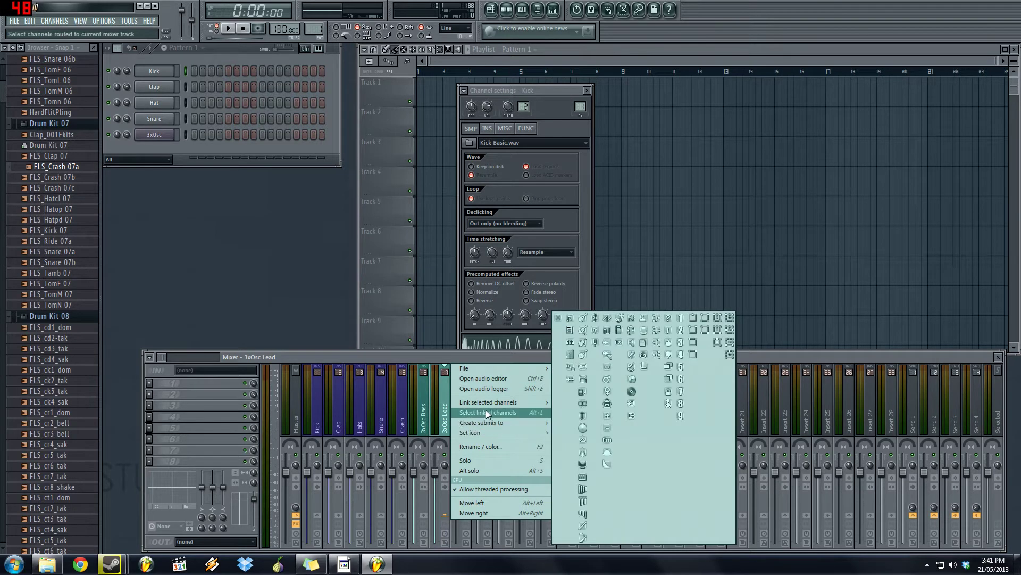
mouse_move(488, 426)
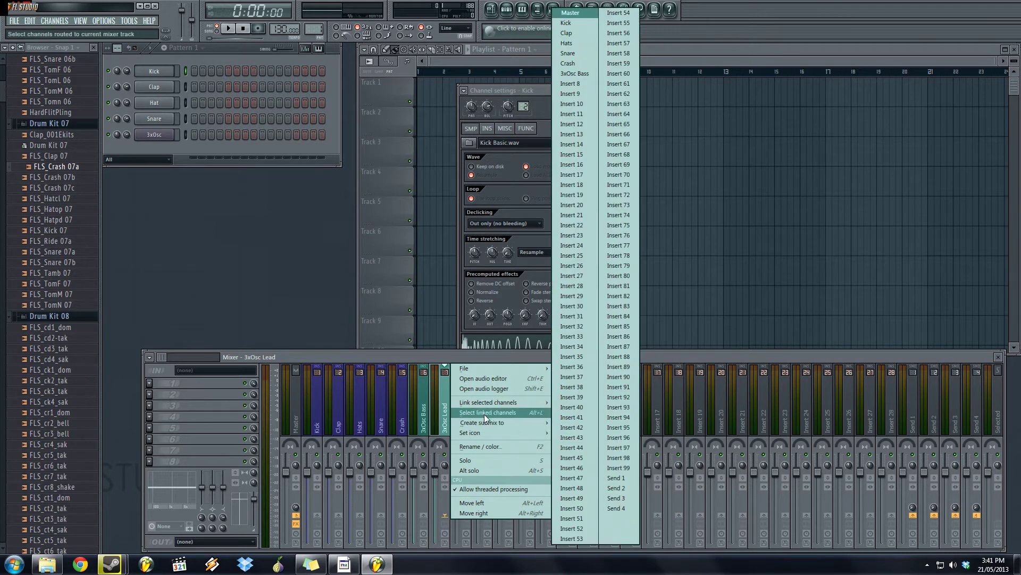
mouse_move(481, 403)
click(445, 413)
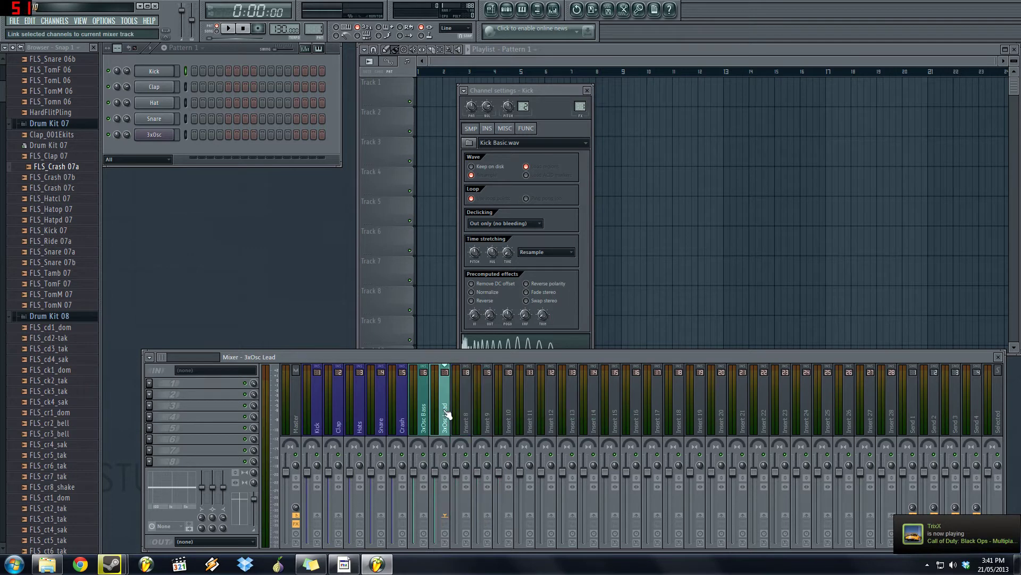
- Clear the name of mixer insert 7 and reset its colour to the default grey
key(F2)
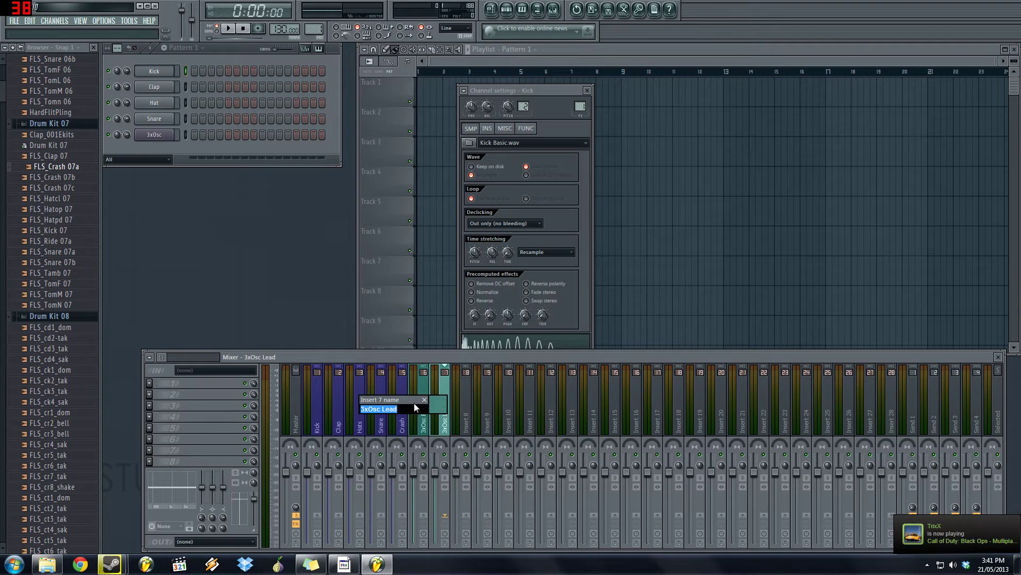
key(BackSpace)
click(431, 406)
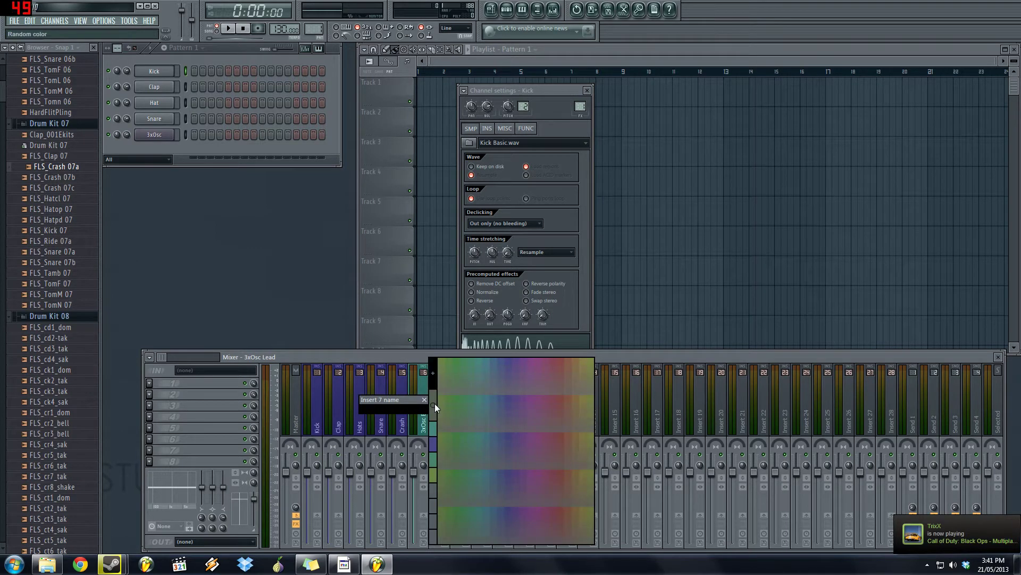
click(433, 497)
key(Return)
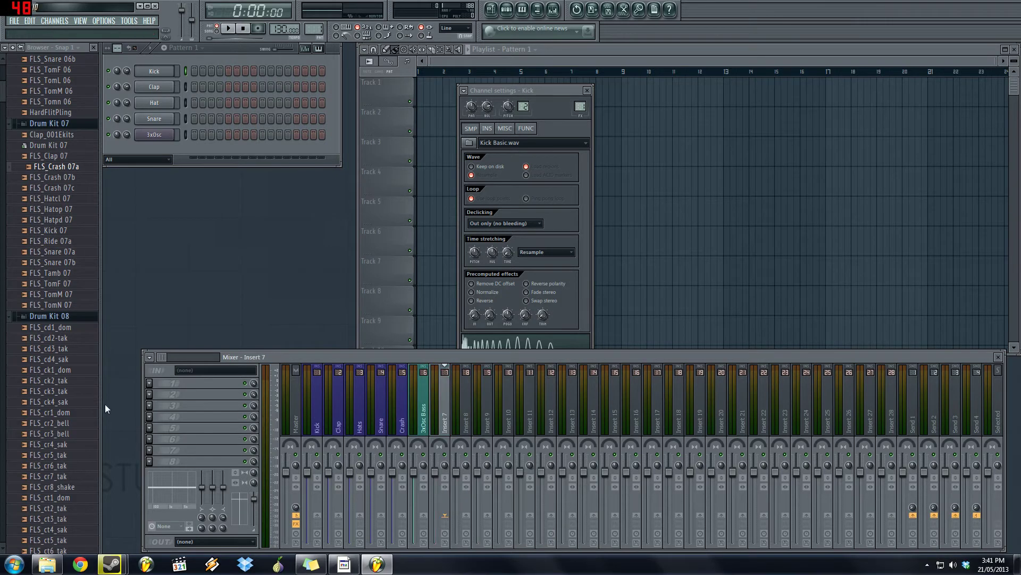
- Select the 3xOsc Bass mixer track and move the Kick channel settings window up, clear of the mixer
click(425, 407)
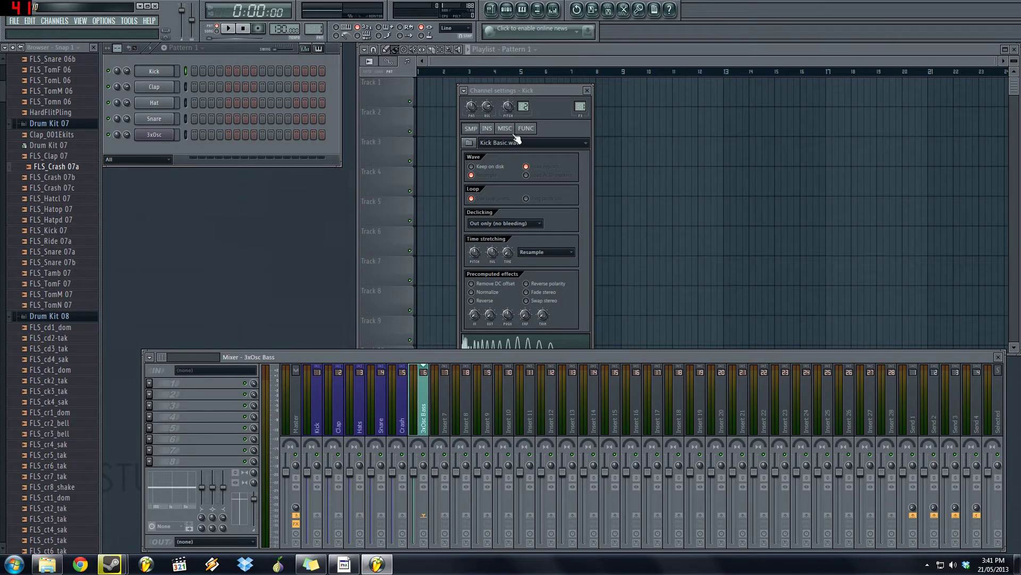
drag(547, 91, 590, 53)
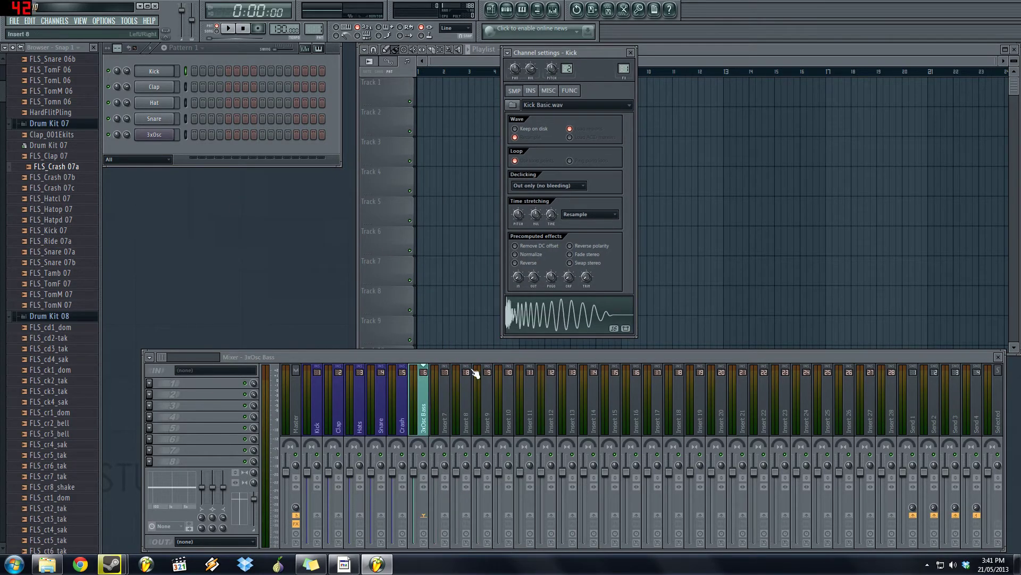
key(space)
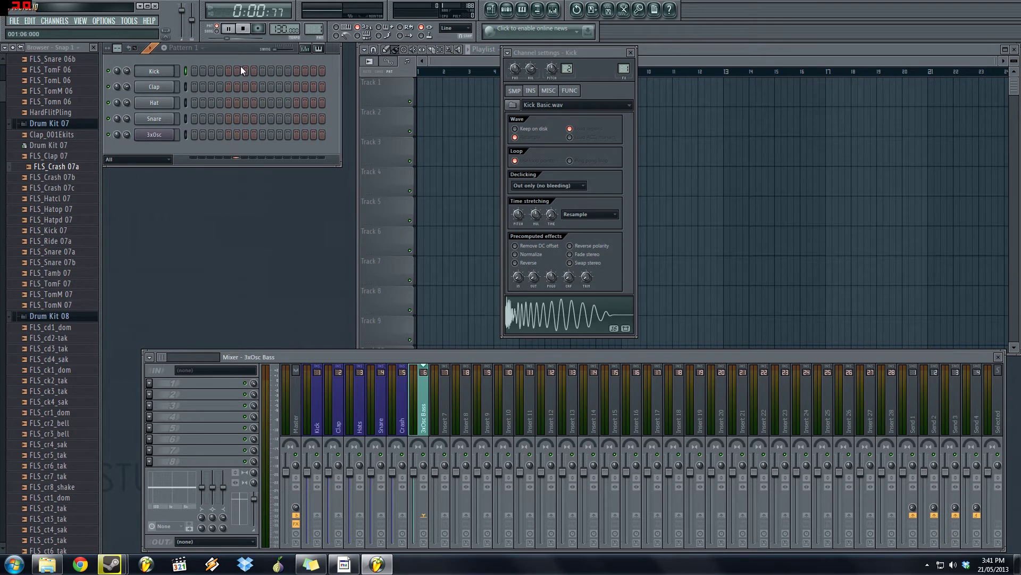
click(243, 28)
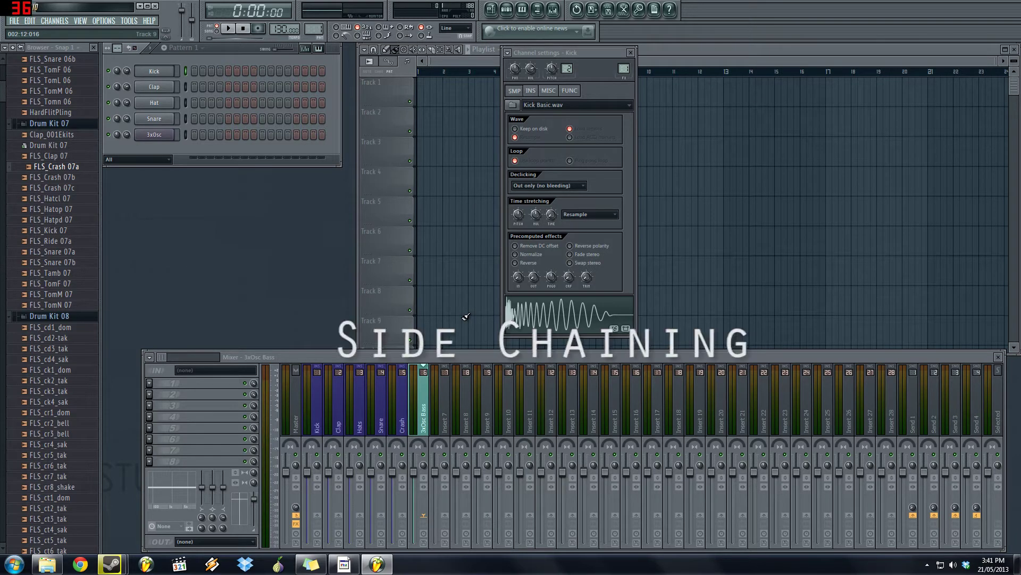
- Load the "nice" preset into the 3xOsc channel and close its channel settings
click(158, 135)
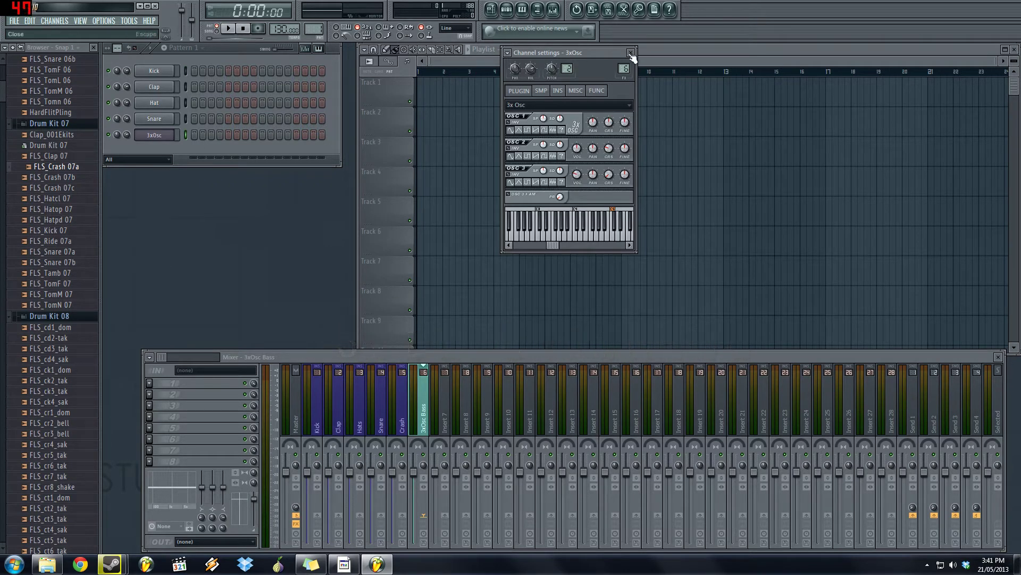
click(610, 105)
mouse_move(552, 137)
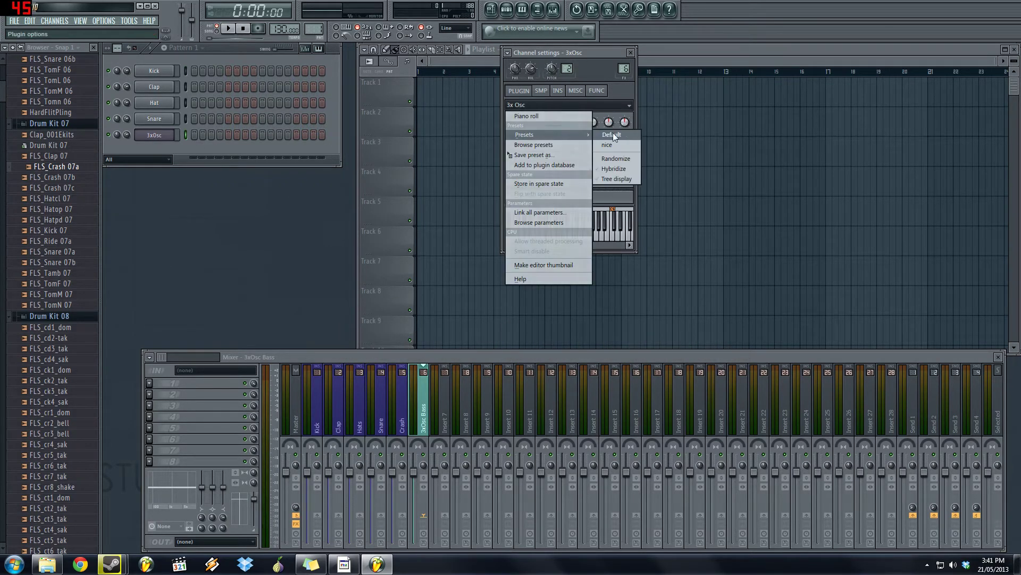
click(609, 145)
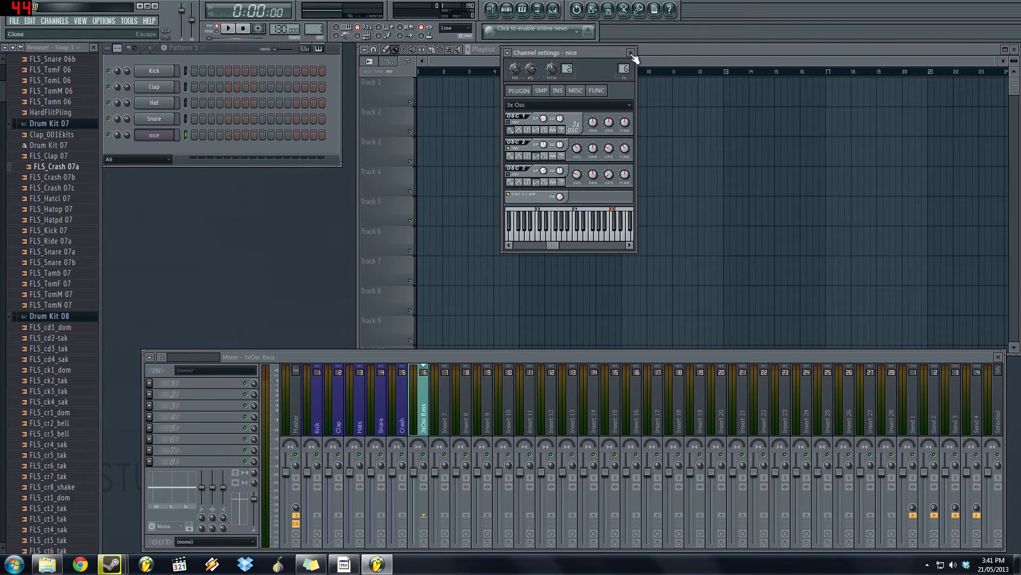
click(552, 108)
mouse_move(543, 134)
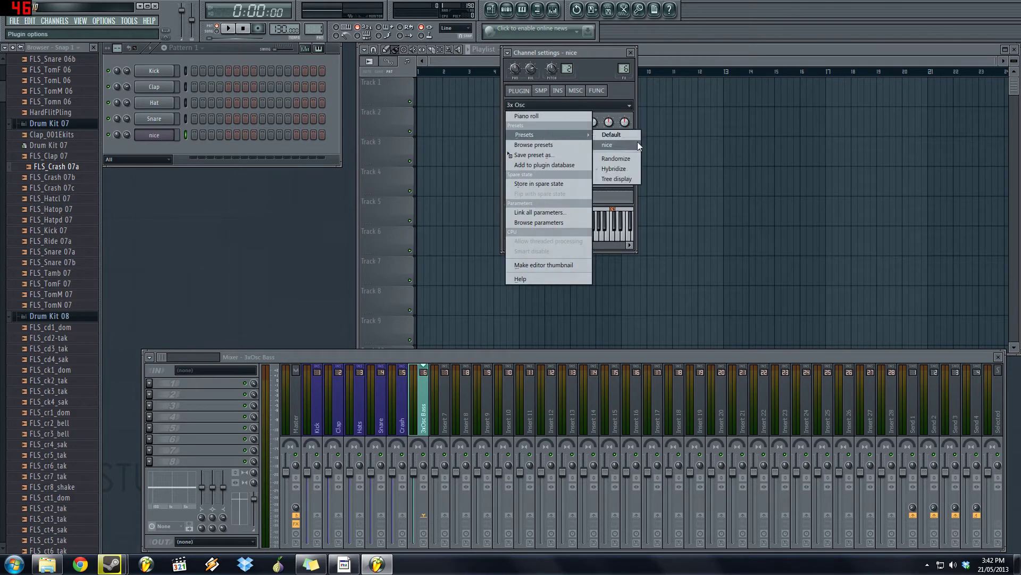
click(631, 52)
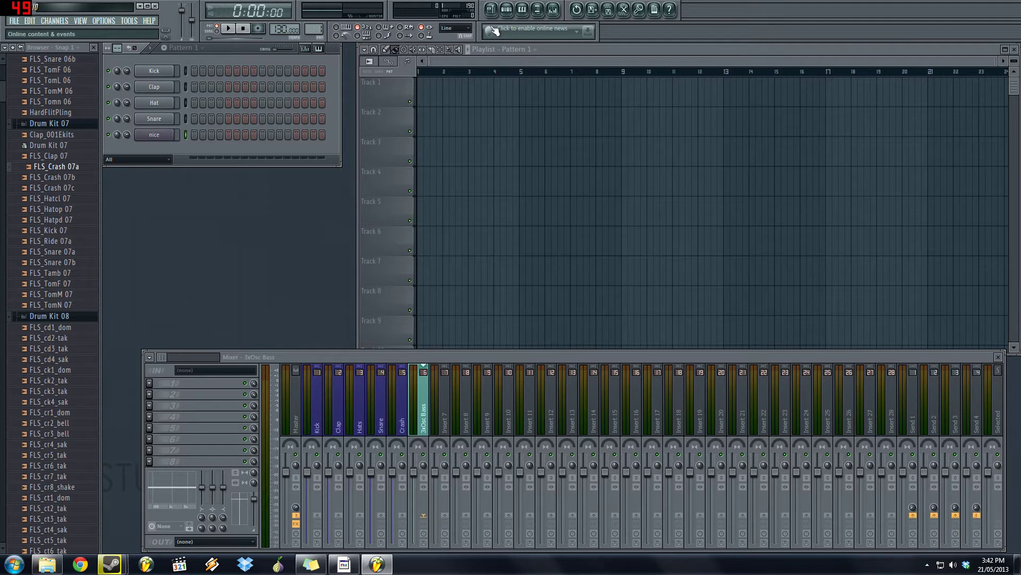
- Open the piano roll of the "nice" channel and audition the C3 key
click(523, 9)
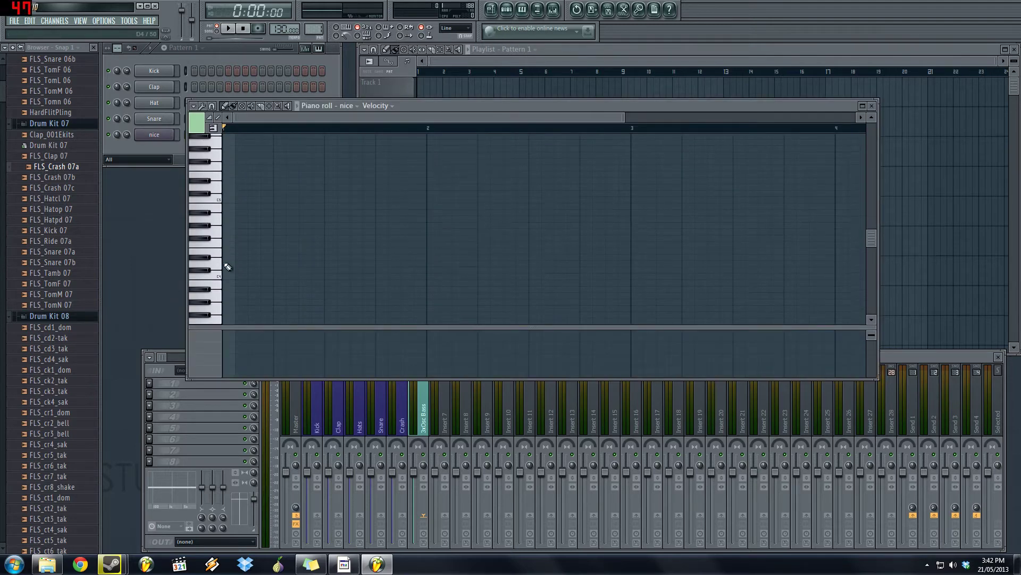
scroll(227, 267, down, 5)
click(221, 249)
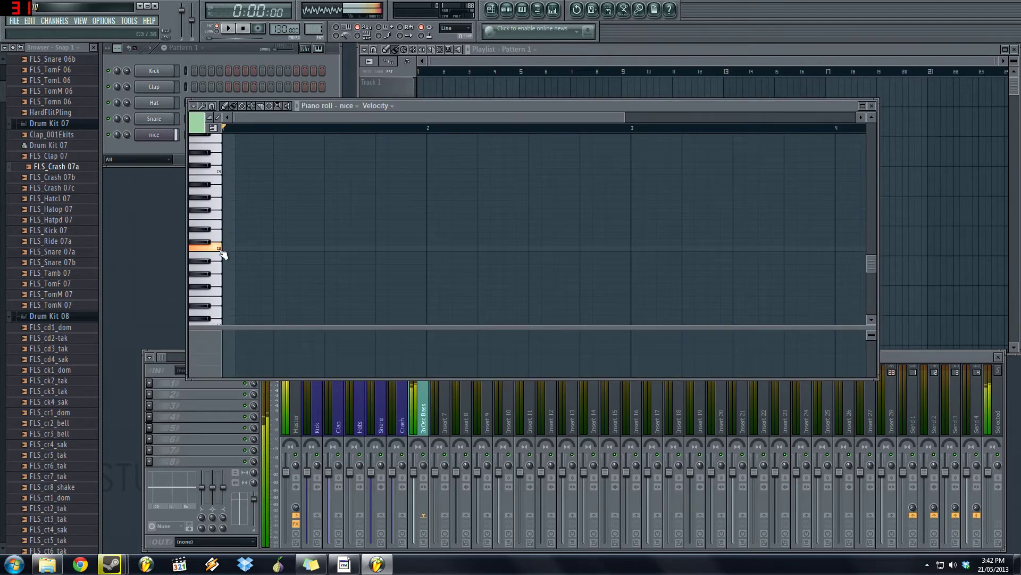
- Change the filter type in the "nice" channel's instrument settings, audition a key and close the settings
click(165, 133)
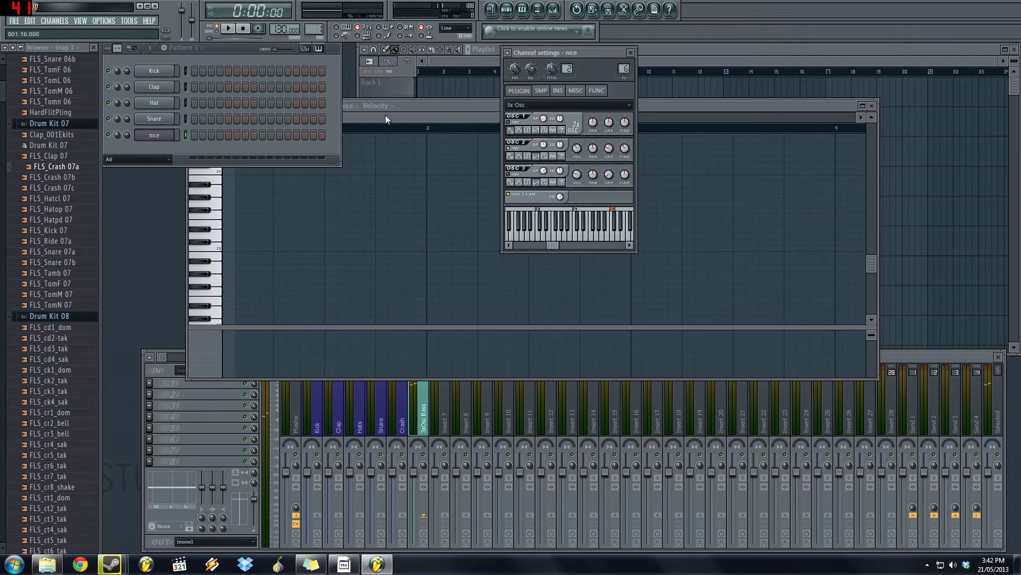
click(556, 90)
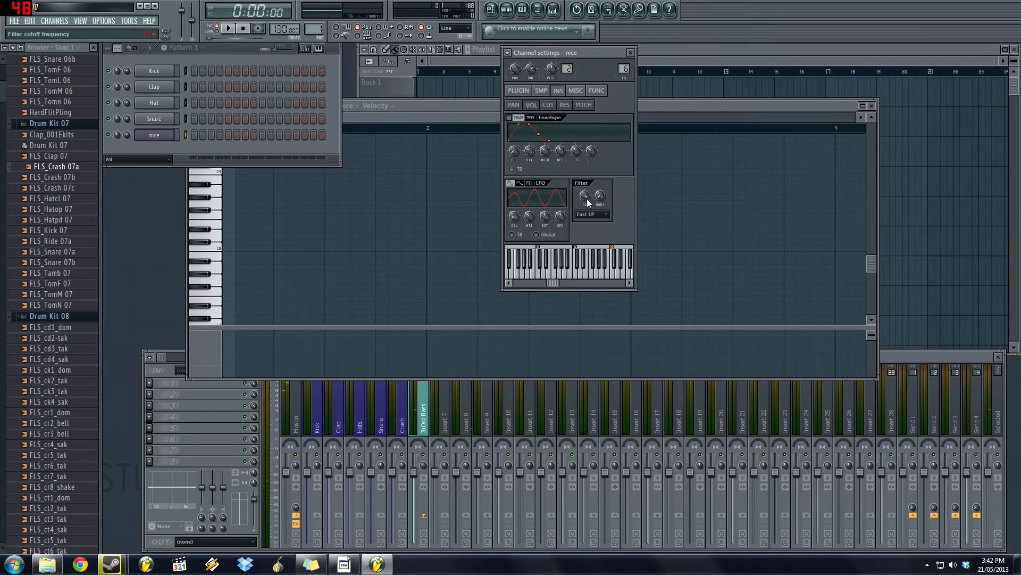
click(585, 215)
click(588, 265)
click(531, 257)
click(631, 53)
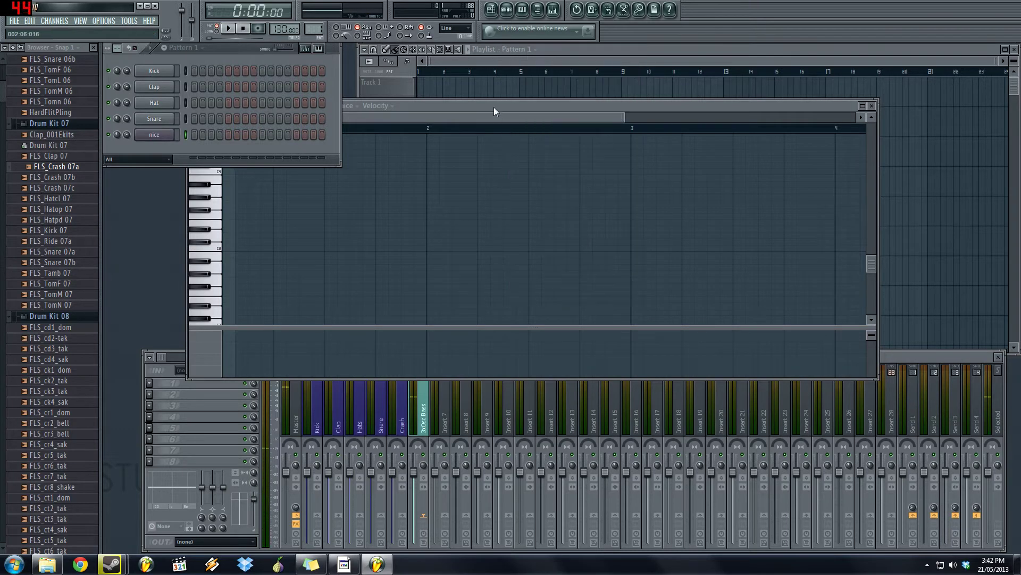
- Draw half-bar notes C3, G#2, A#2 and G2 across bars 1 and 2 of the "nice" piano roll
click(494, 111)
click(228, 248)
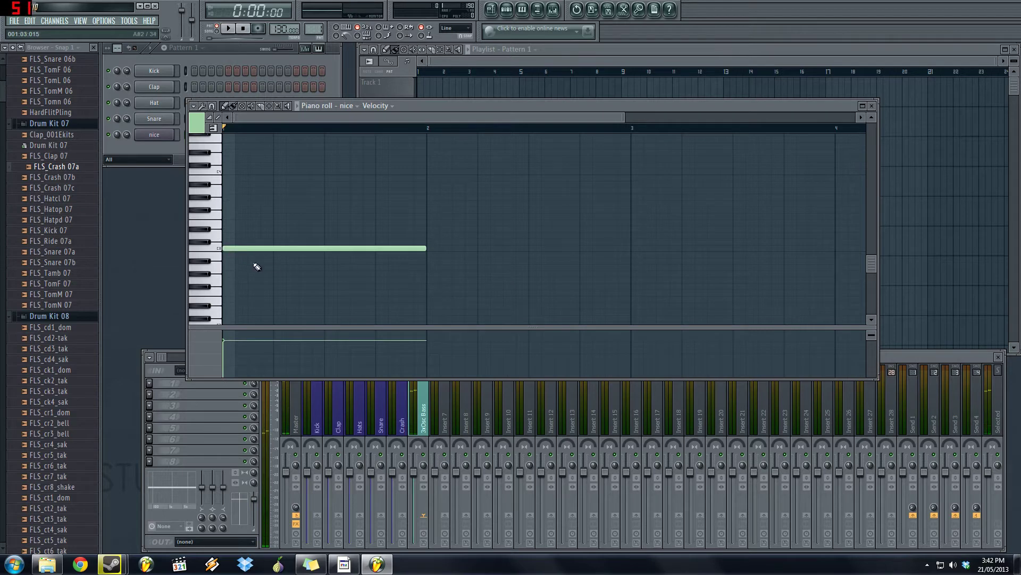
drag(426, 249, 324, 249)
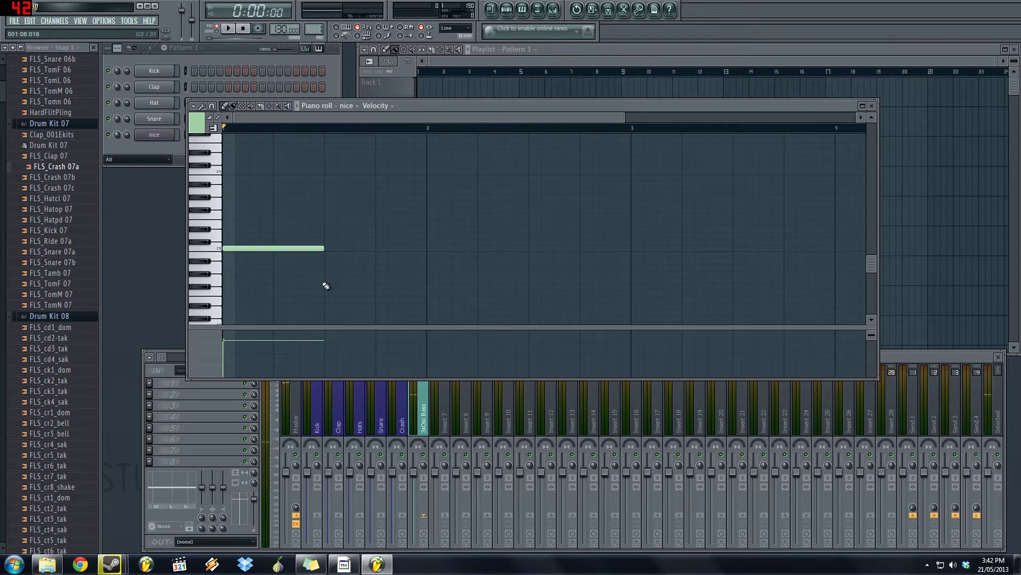
click(328, 273)
click(429, 260)
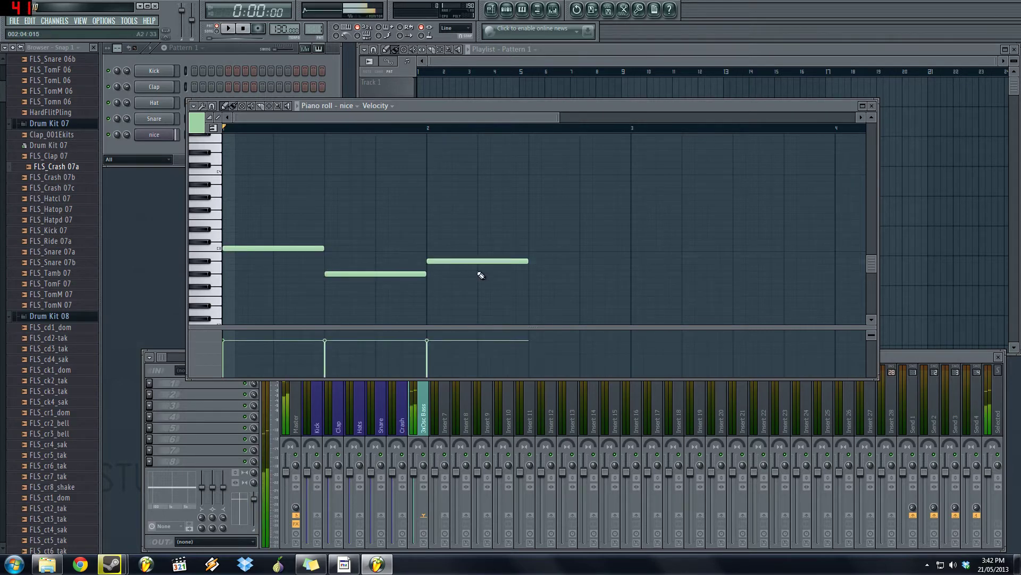
click(532, 280)
- Continue the bass line through bars 3 and 4 with two half-bar G#2 notes and two half-bar A2 notes
click(633, 274)
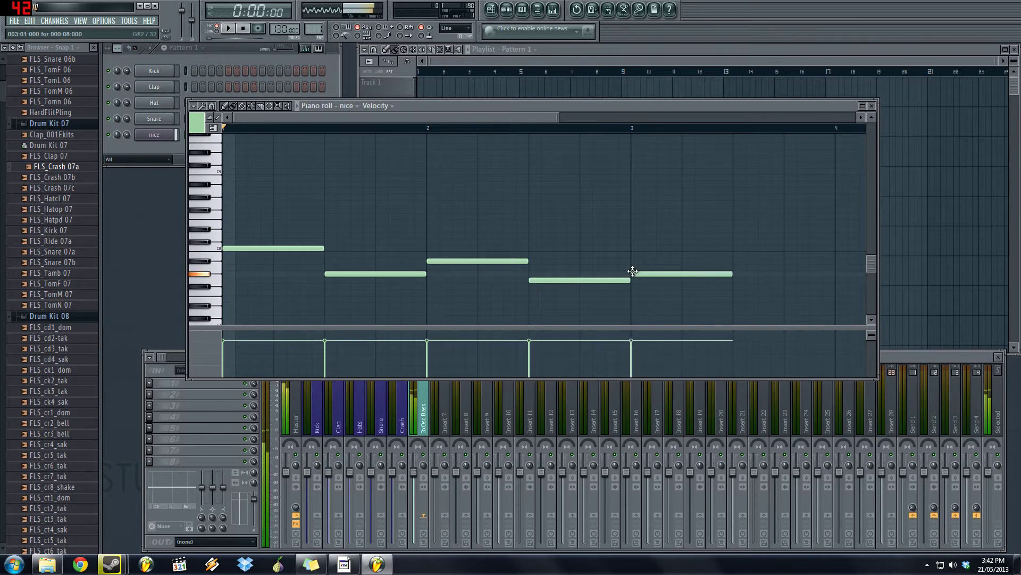
click(737, 274)
scroll(618, 305, right, 3)
click(665, 268)
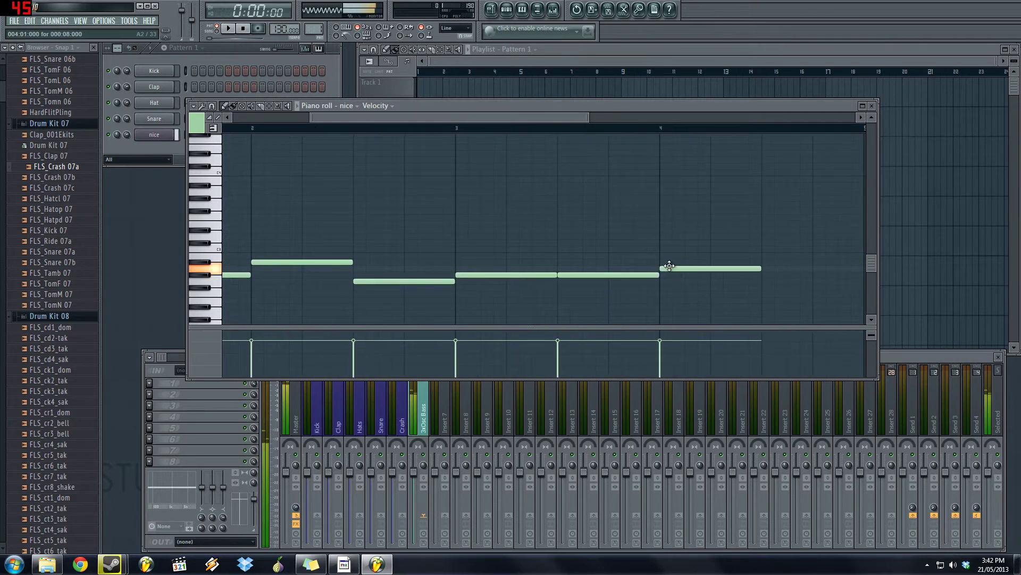
click(766, 268)
scroll(518, 285, right, 4)
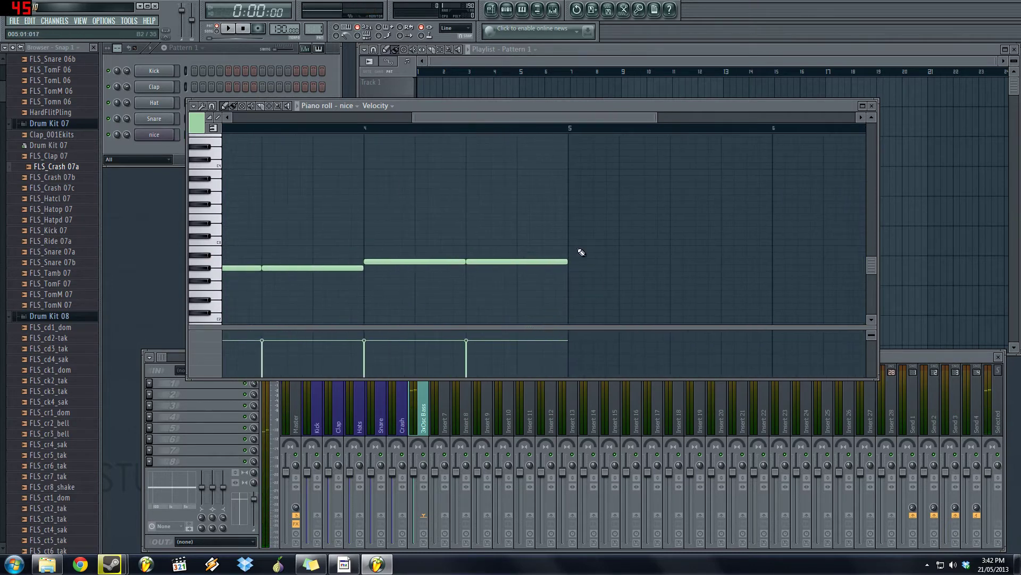
- Play the bass line, raise its sixth note to A#2 and its last two notes to B2, and close the piano roll
scroll(575, 252, left, 4)
scroll(659, 292, down, 1)
scroll(461, 285, down, 2)
key(space)
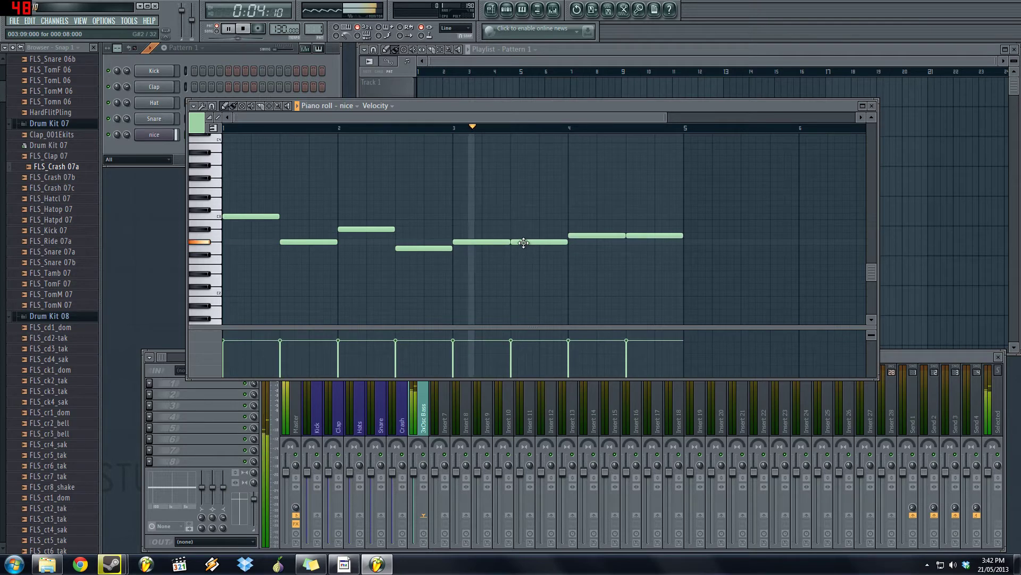
drag(522, 242, 629, 225)
key(space)
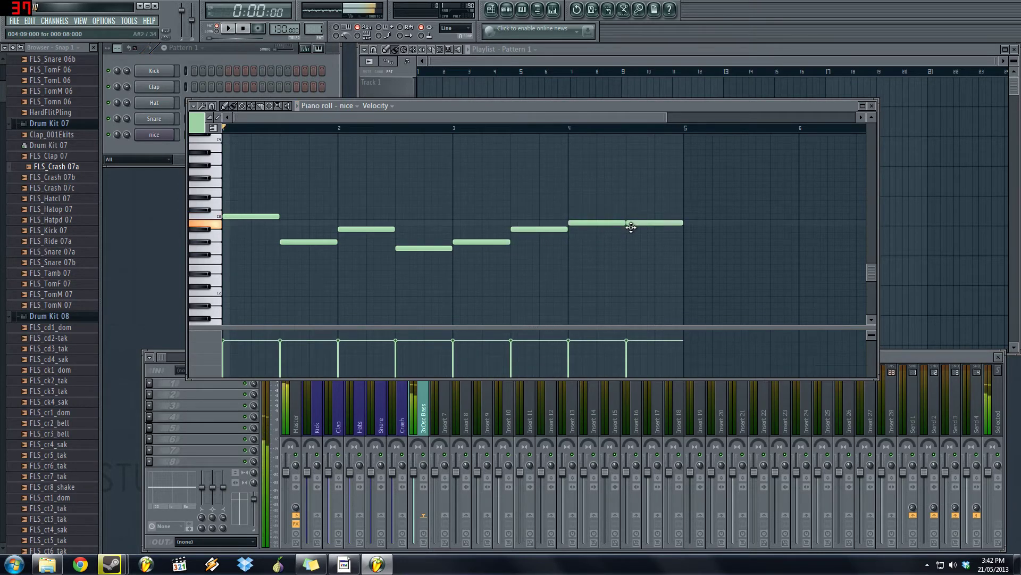
drag(647, 190, 647, 184)
scroll(646, 183, down, 2)
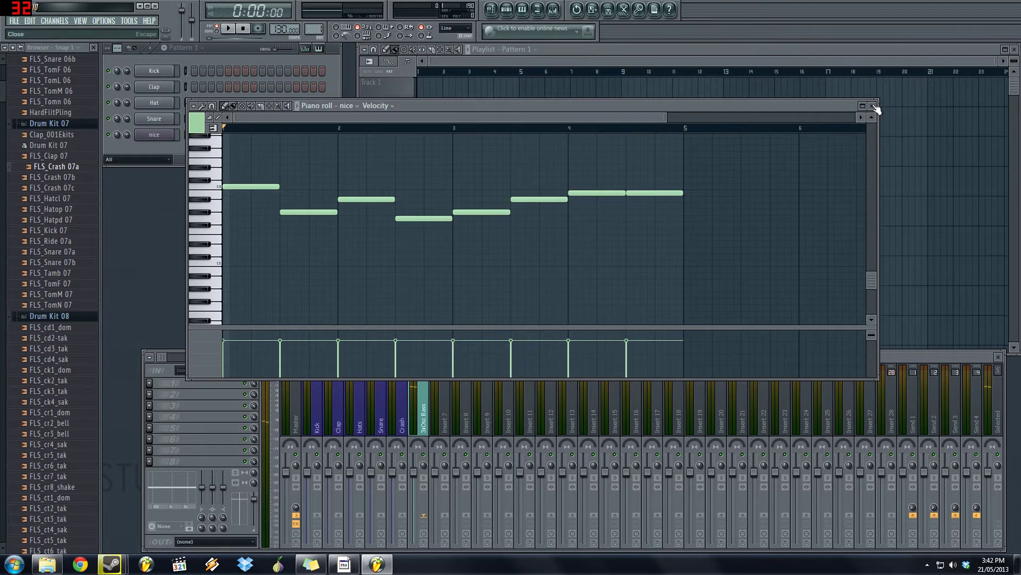
click(874, 107)
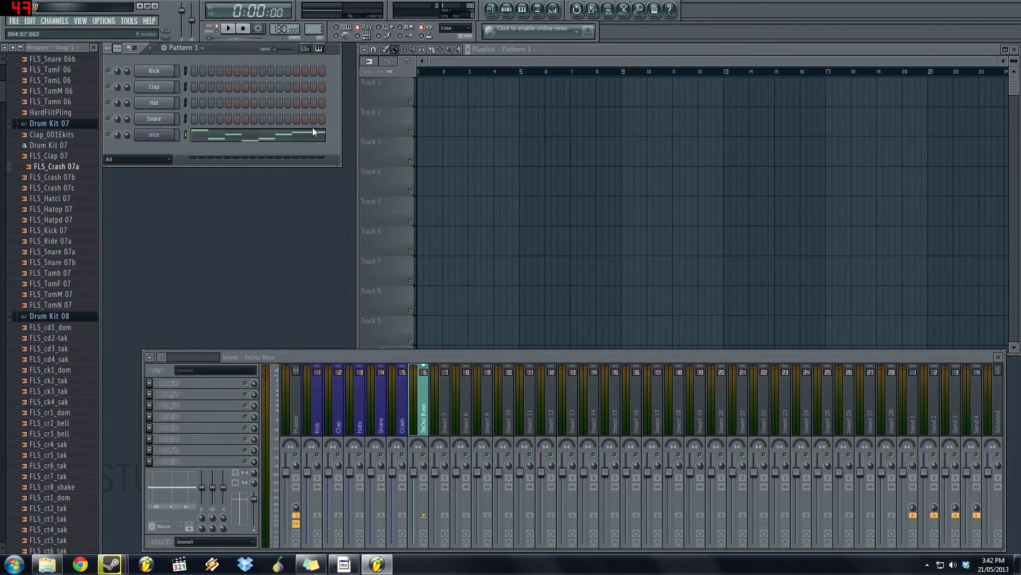
- Place Pattern 1 on playlist Track 1, starting at bar 1
click(455, 98)
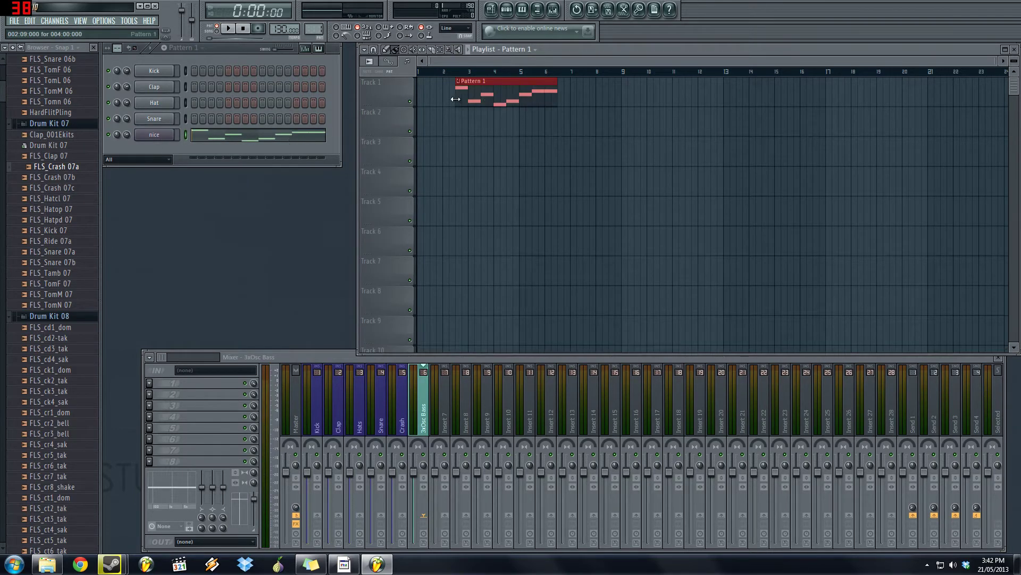
drag(492, 96, 451, 94)
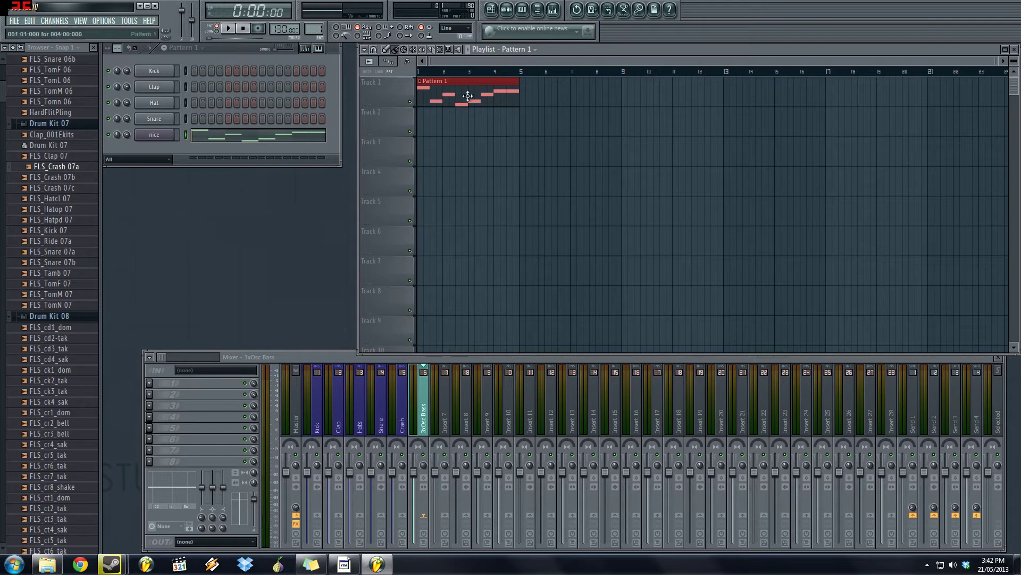
- Switch to Pattern 2 and program Kick hits on steps 1, 5, 9 and 13
scroll(319, 28, up, 1)
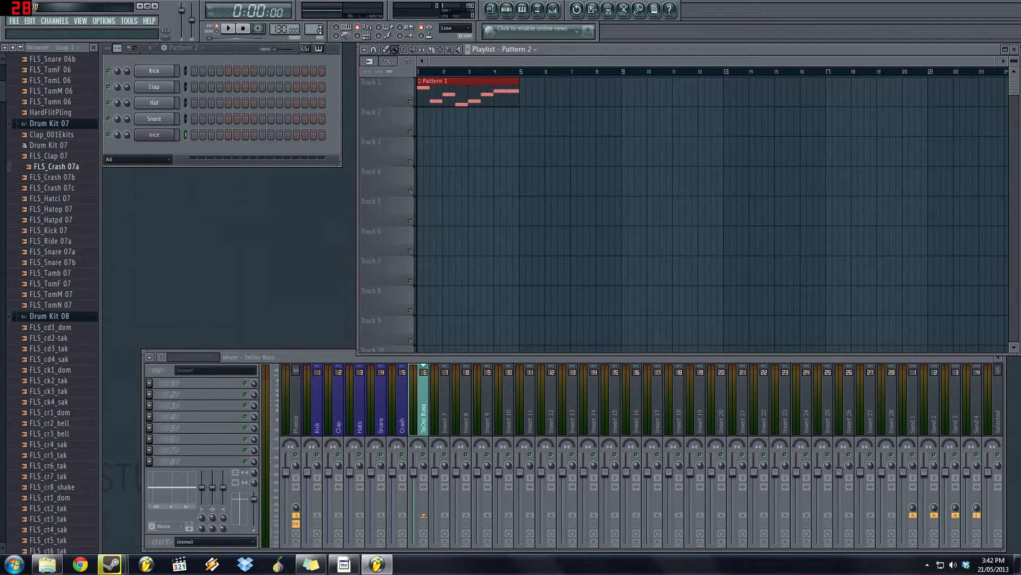
click(194, 70)
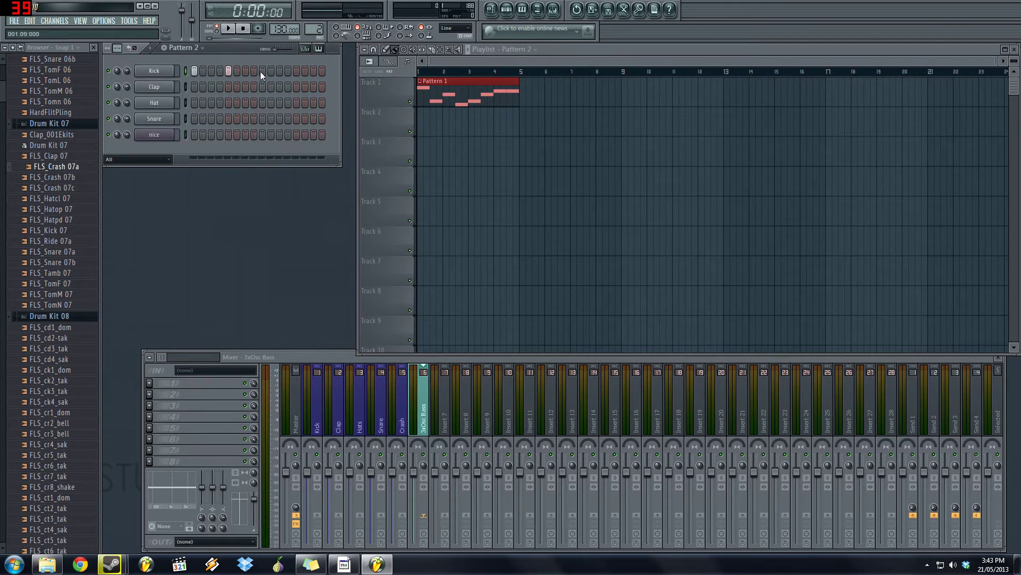
click(296, 71)
- Place Pattern 2 four times on playlist Track 2 across bars 1 to 4 and play the arrangement
drag(424, 121, 503, 127)
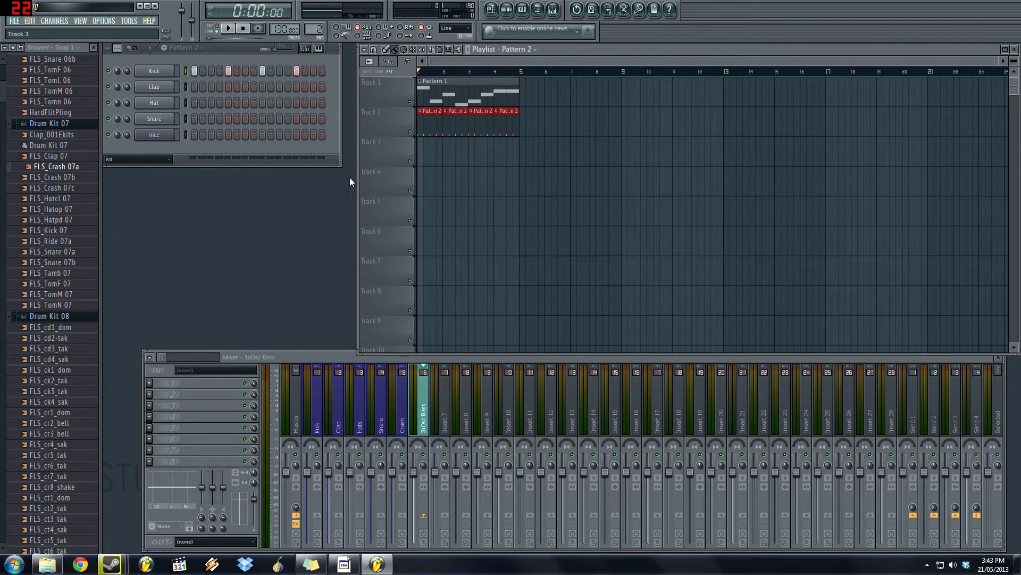
key(space)
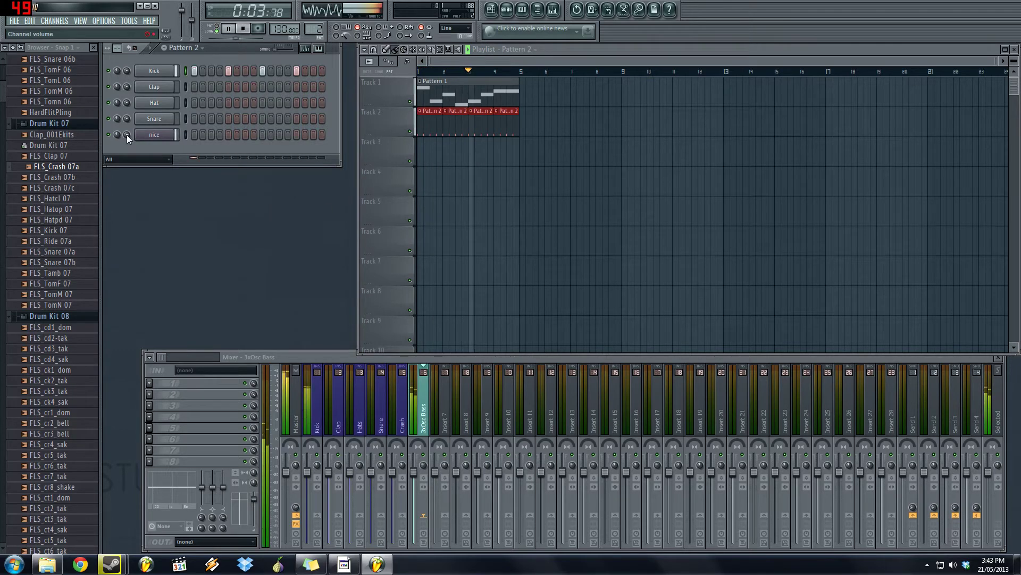
key(space)
- Reopen Pattern 1's notes, raise the last two notes in bar 4 to C3 and close the piano roll
double_click(499, 93)
drag(413, 271, 609, 254)
drag(480, 181, 581, 238)
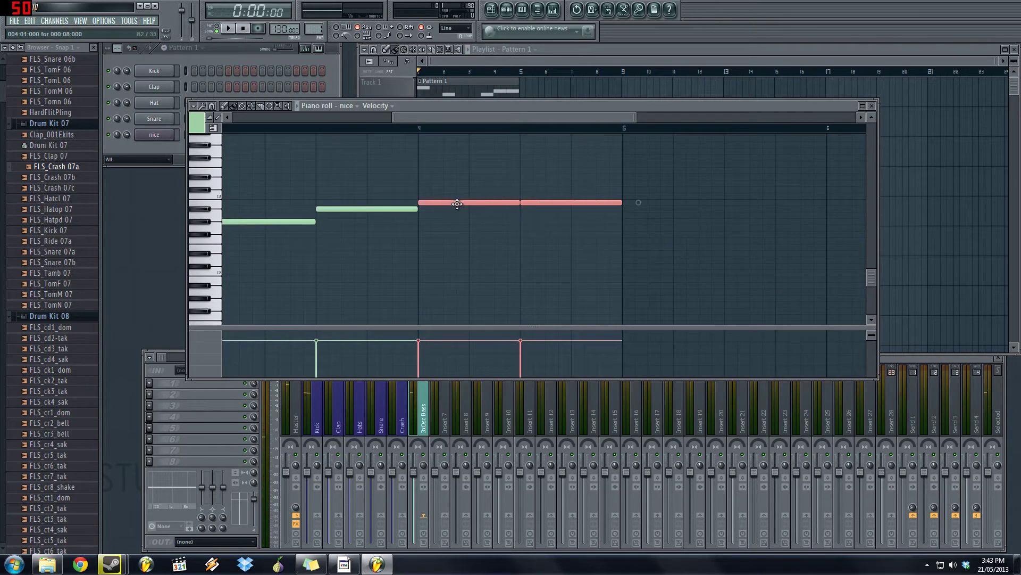
drag(456, 203, 456, 196)
click(872, 107)
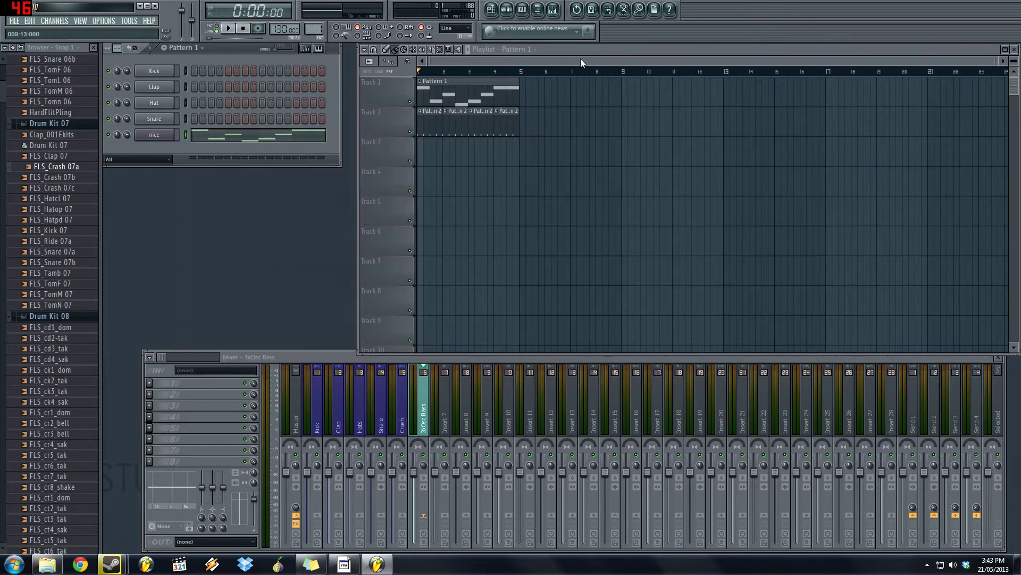
- Play the kick and bass arrangement, stop it and check the bass channel
key(space)
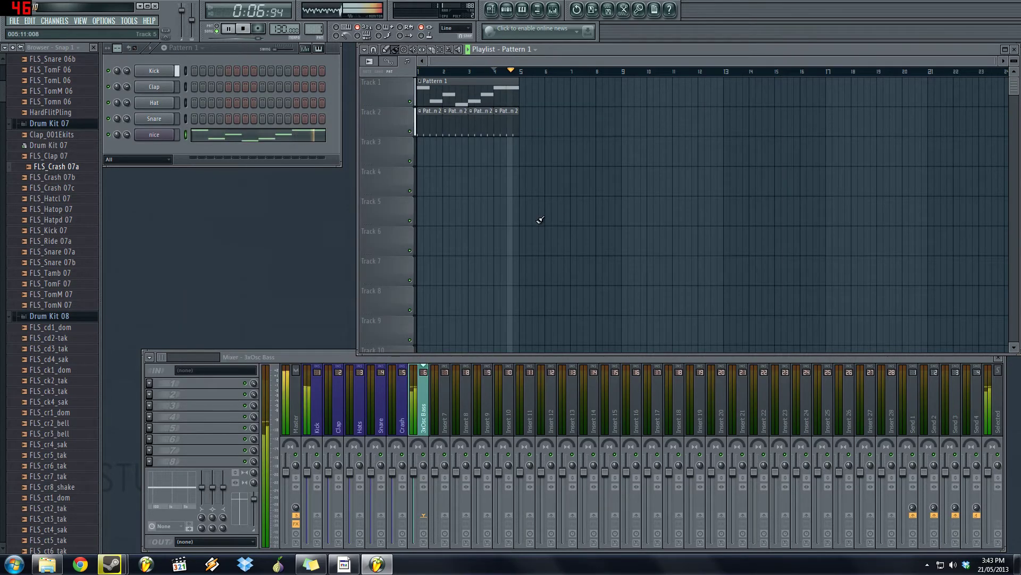
key(space)
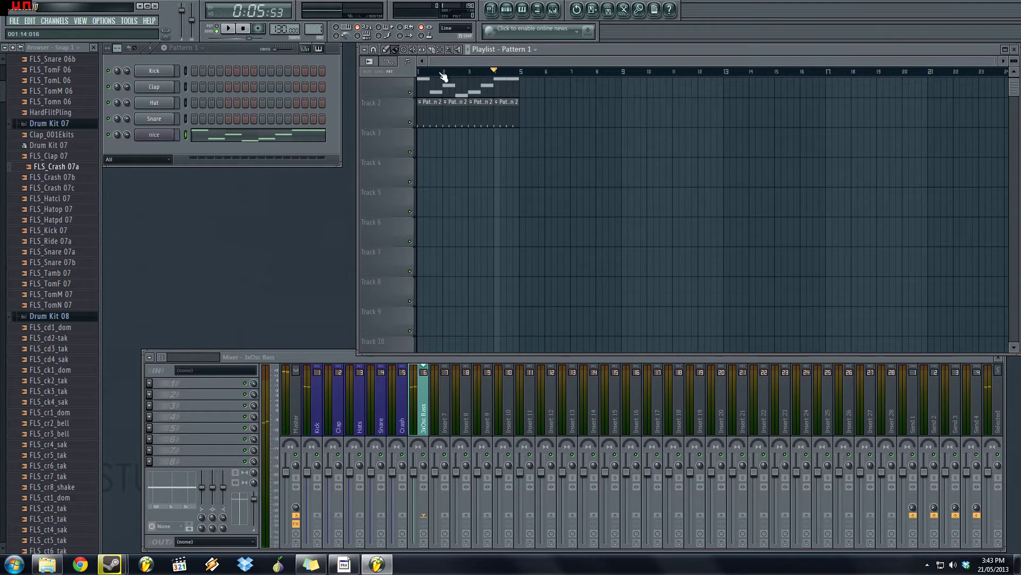
key(space)
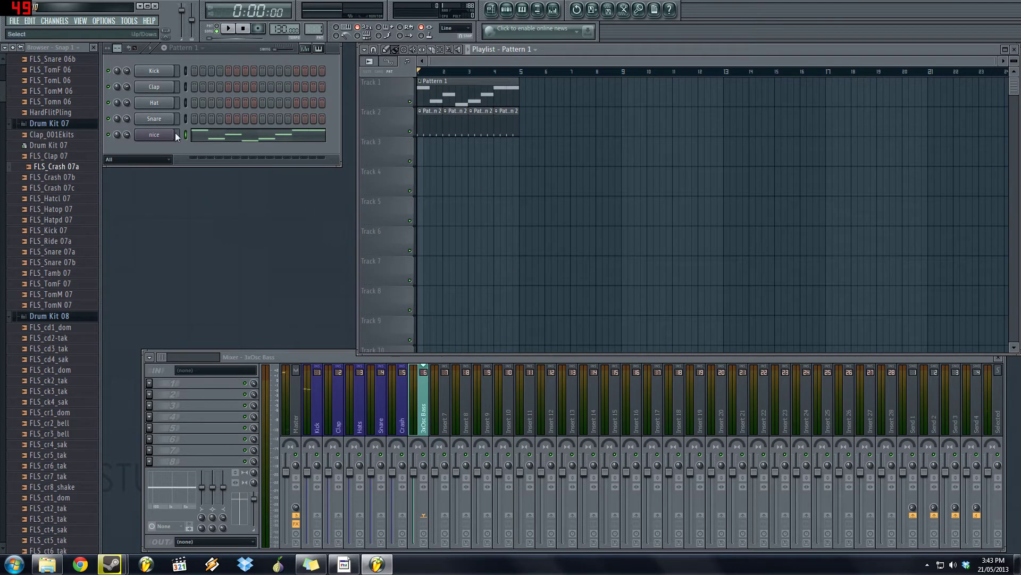
click(150, 136)
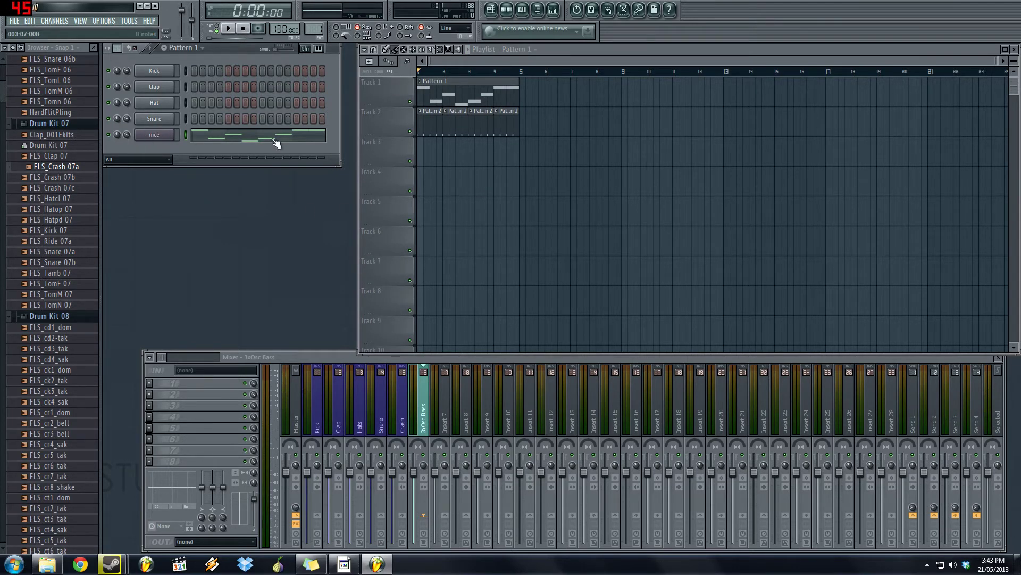
- Route the Kick mixer track to the 3xOsc Bass track, mute the nice channel and play the arrangement
click(322, 407)
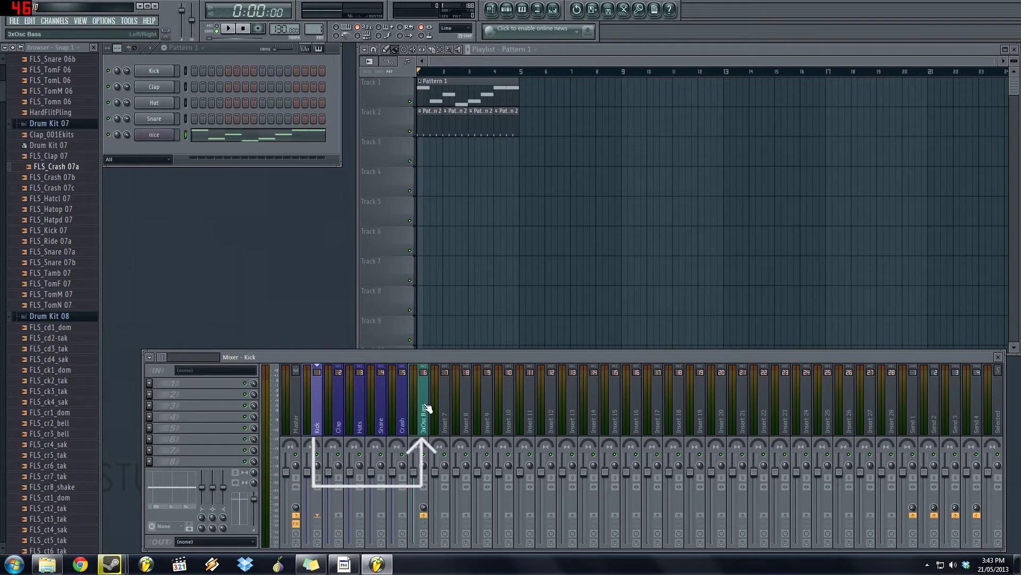
click(424, 514)
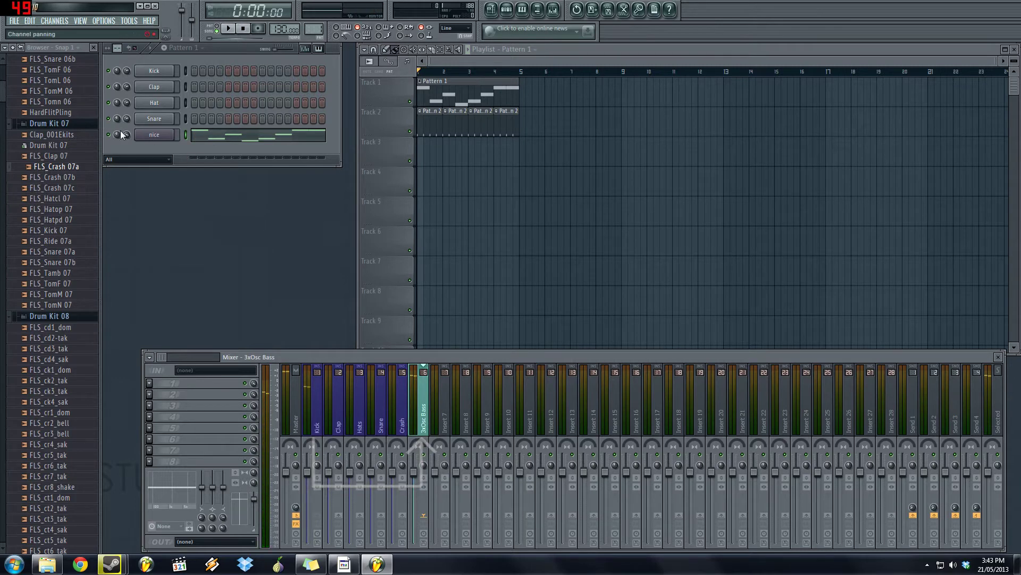
key(space)
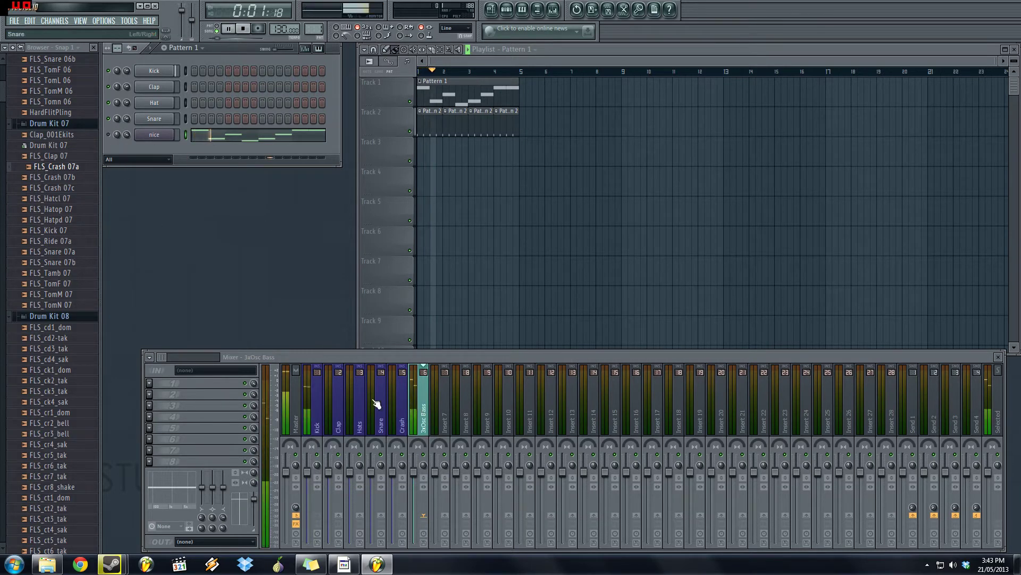
key(space)
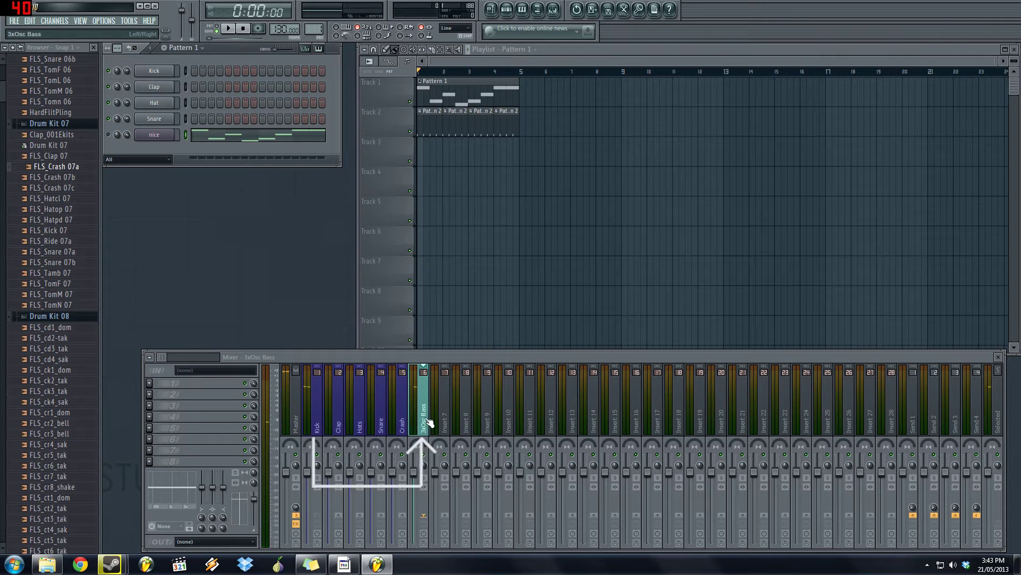
- Turn down the Kick track's send level to the 3xOsc Bass track and play the arrangement
click(426, 376)
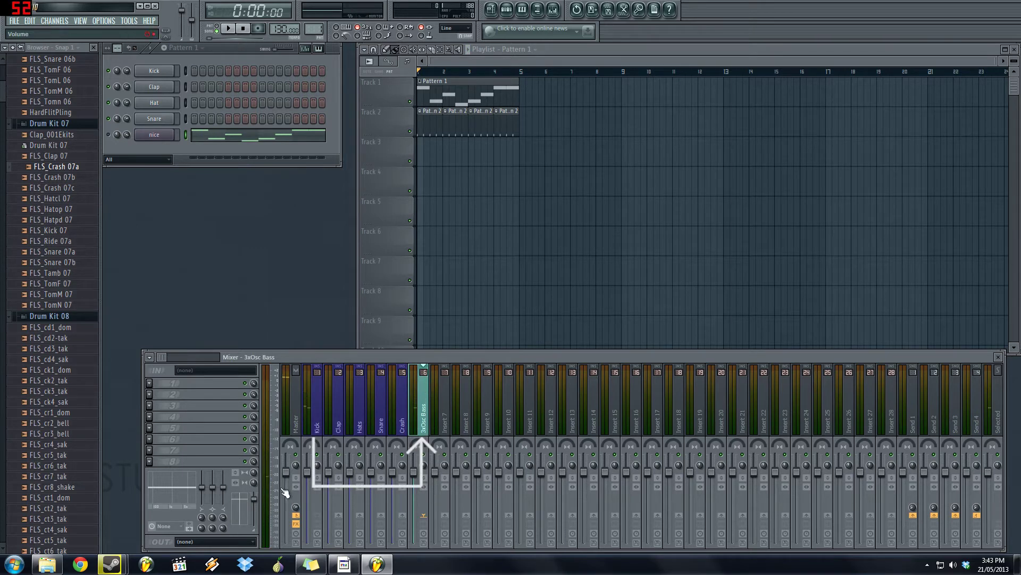
click(298, 404)
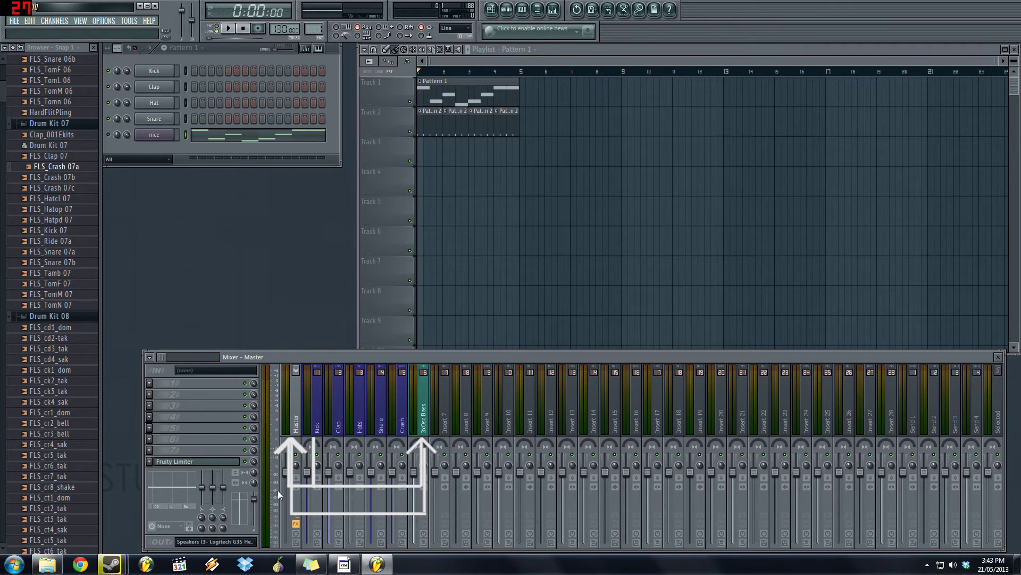
click(319, 401)
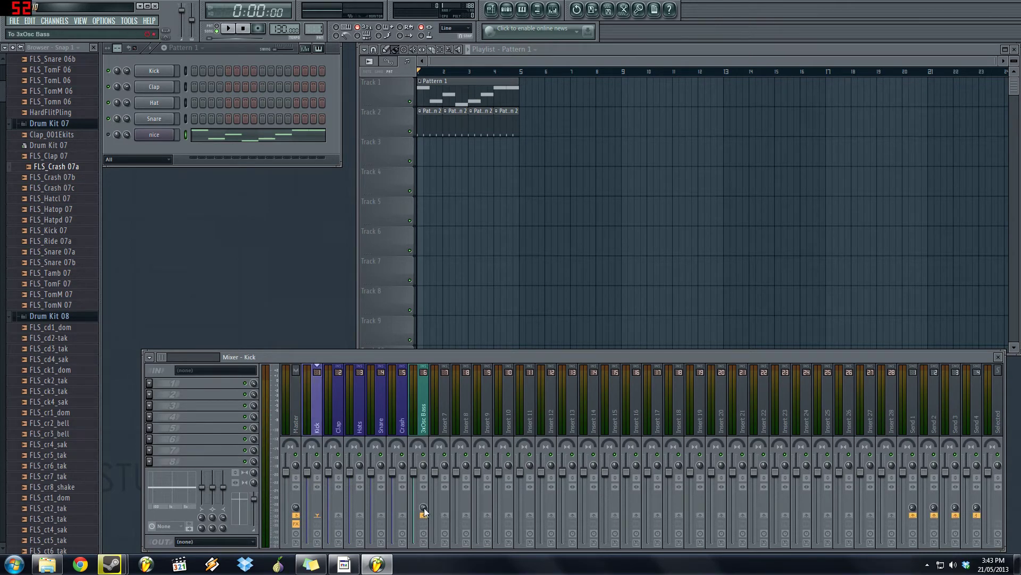
drag(423, 507, 424, 531)
key(space)
key(space)
click(426, 398)
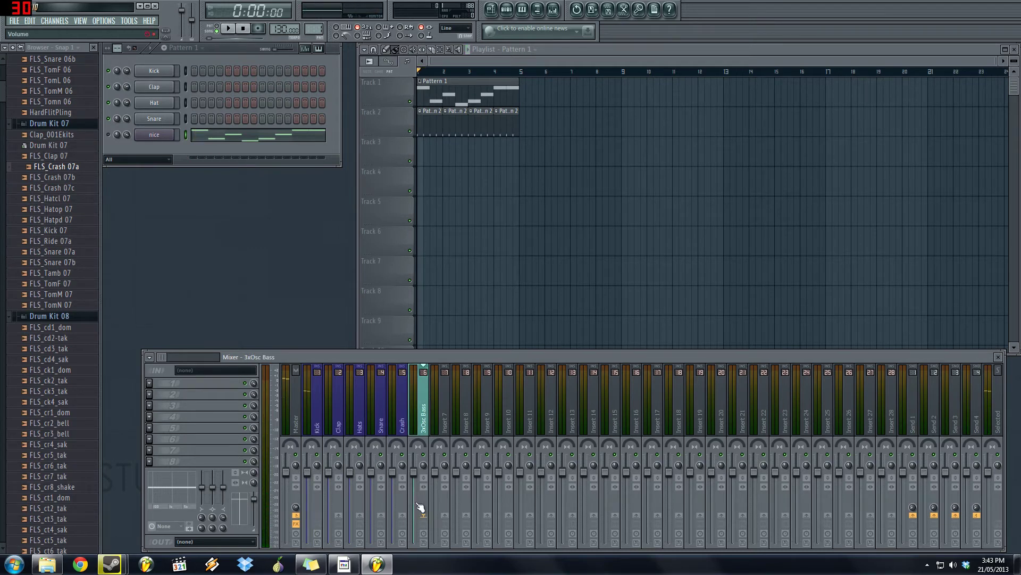
- Review the Kick routing and the sidechain options of its send to the 3xOsc Bass track
click(317, 407)
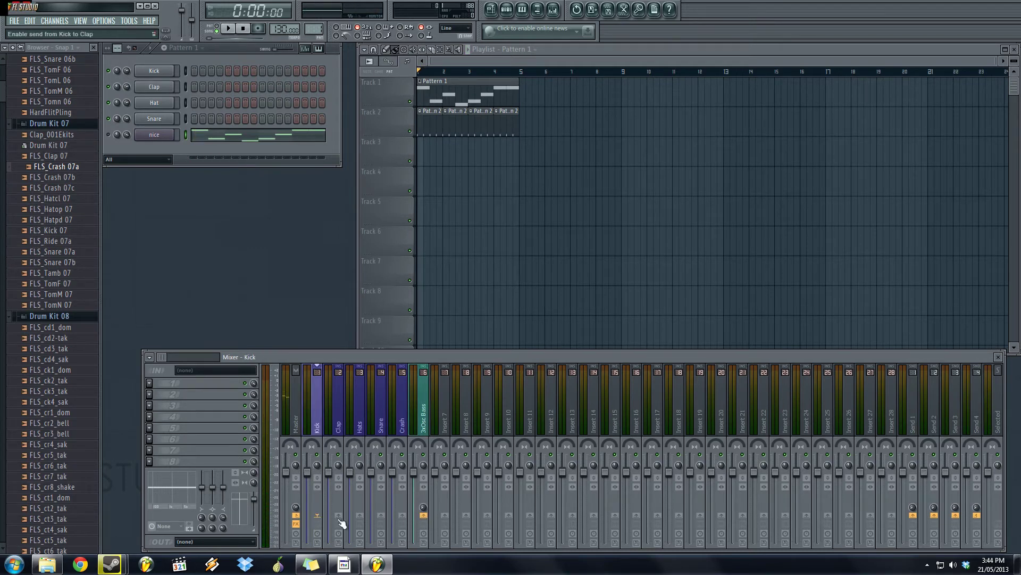
click(424, 421)
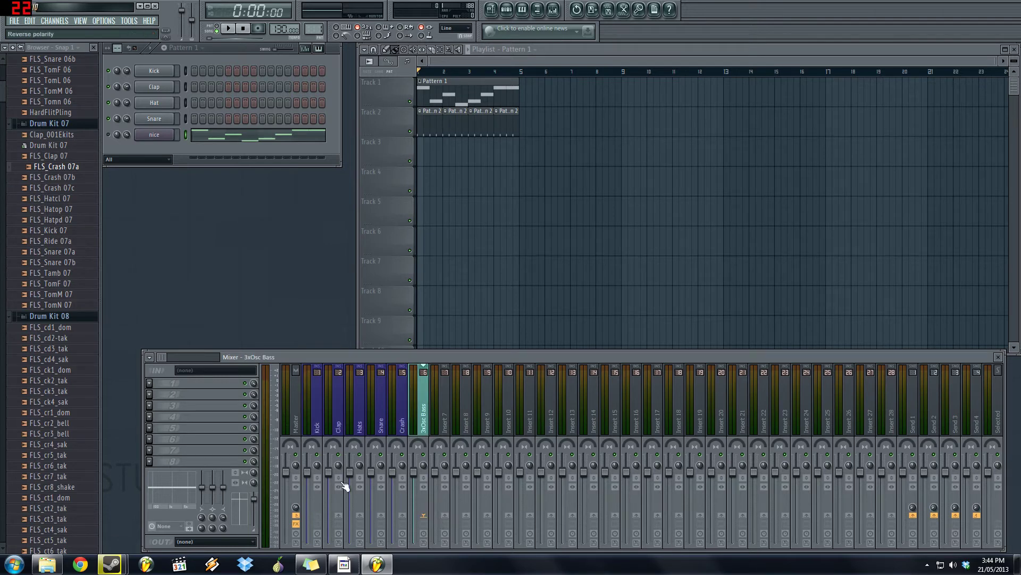
click(317, 409)
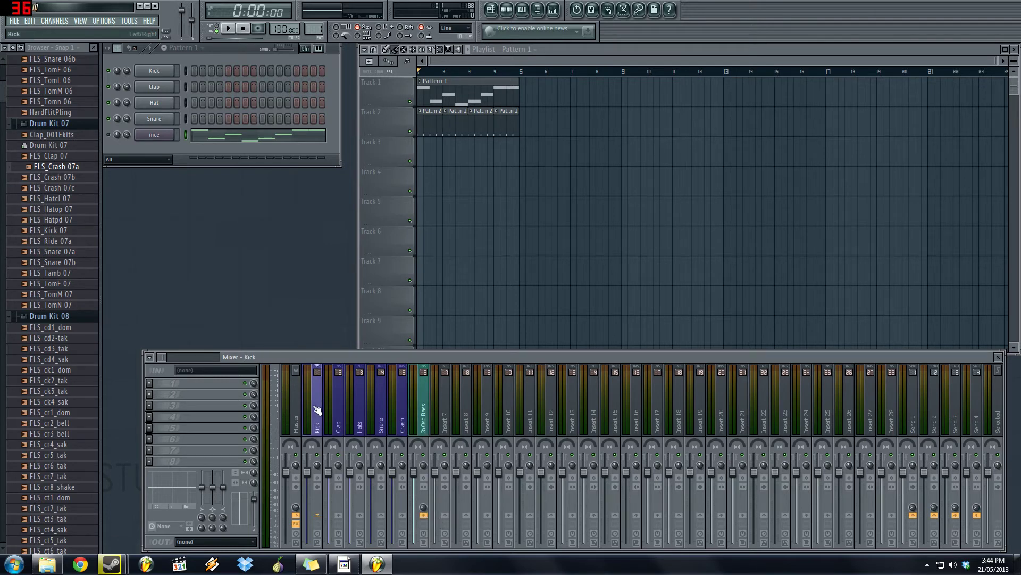
right_click(423, 516)
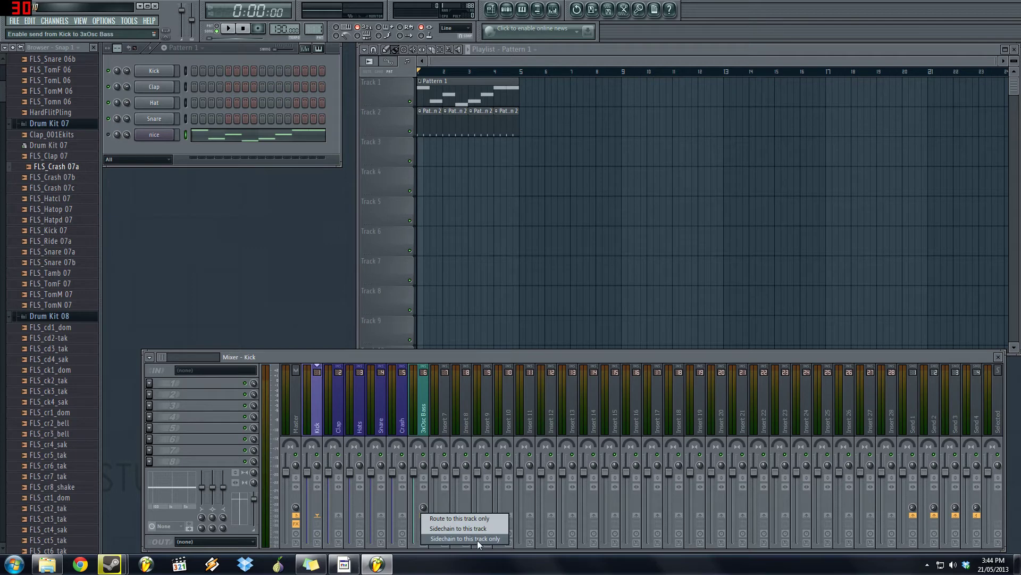
click(423, 495)
- Add Fruity Limiter to slot 7 of the 3xOsc Bass track, in compressor mode with the Kick as sidechain input
click(424, 412)
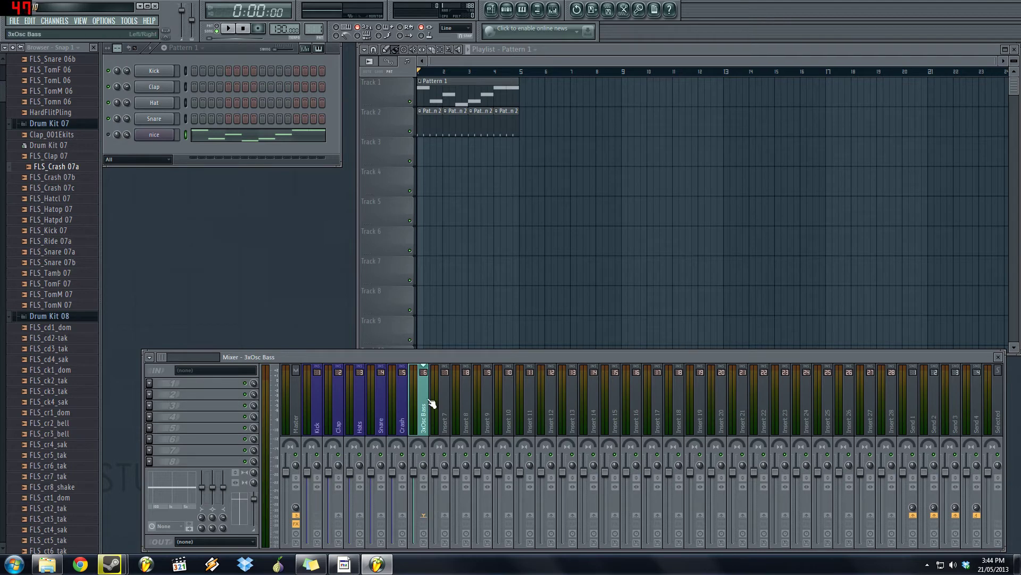
click(152, 451)
mouse_move(213, 356)
click(271, 287)
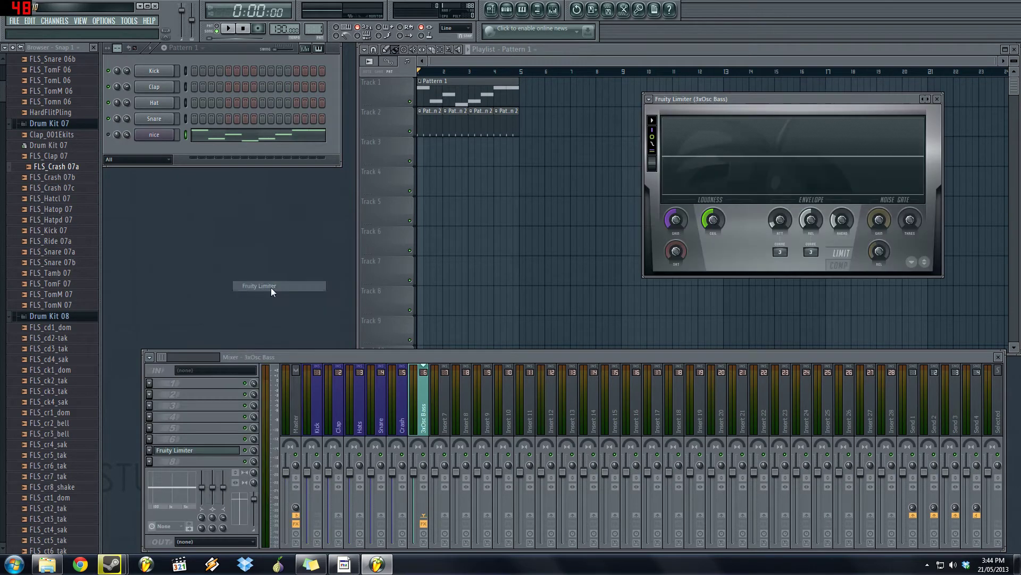
click(843, 266)
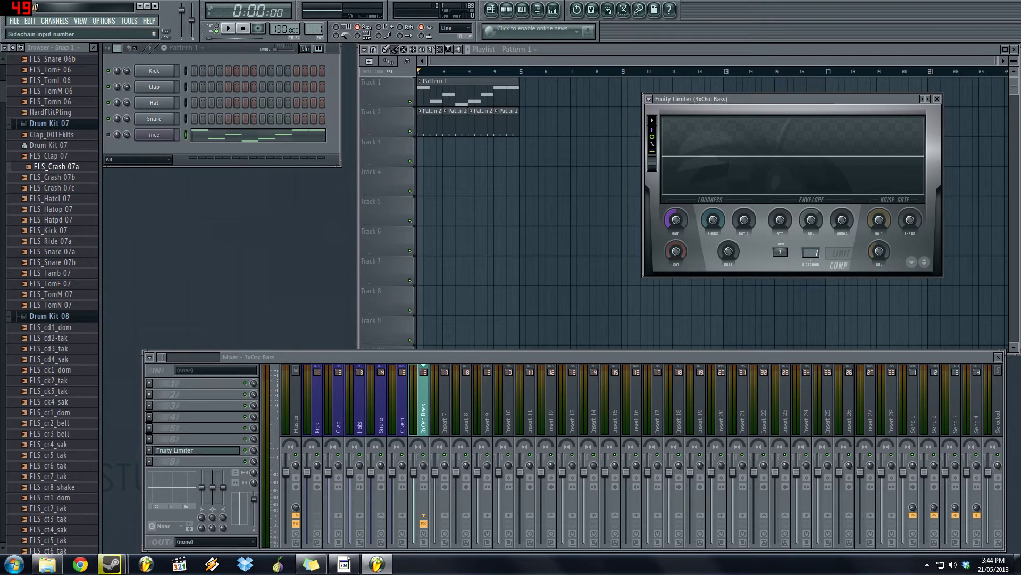
click(318, 410)
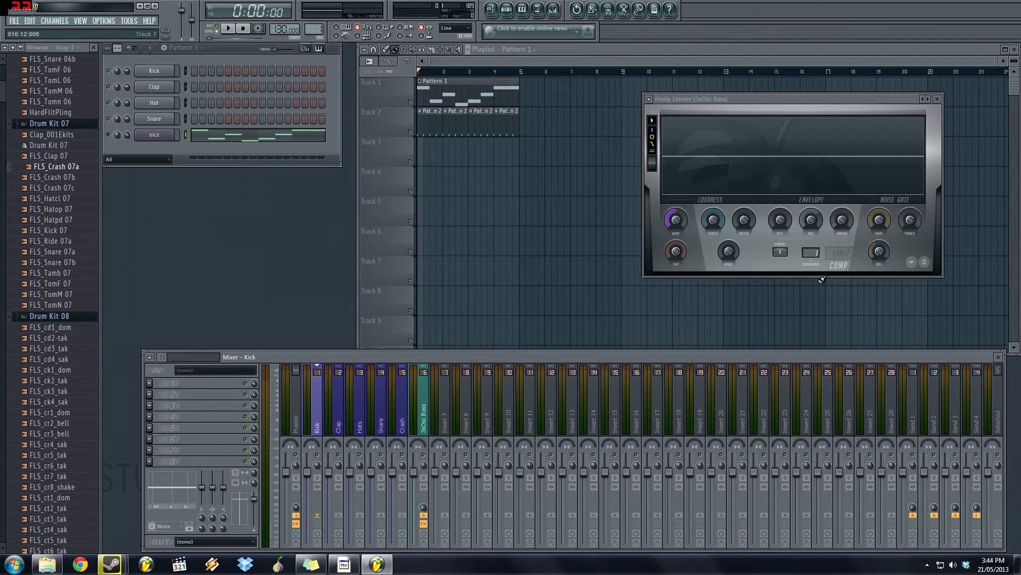
click(790, 255)
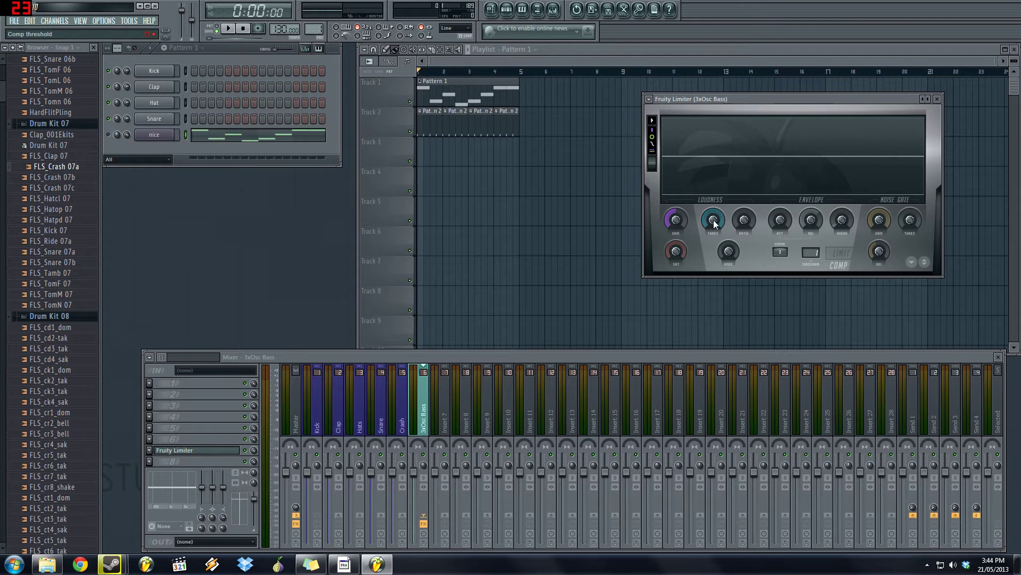
- Lower the limiter's compressor threshold slightly, unmute the nice channel and restart the arrangement
key(space)
drag(714, 223, 714, 245)
key(space)
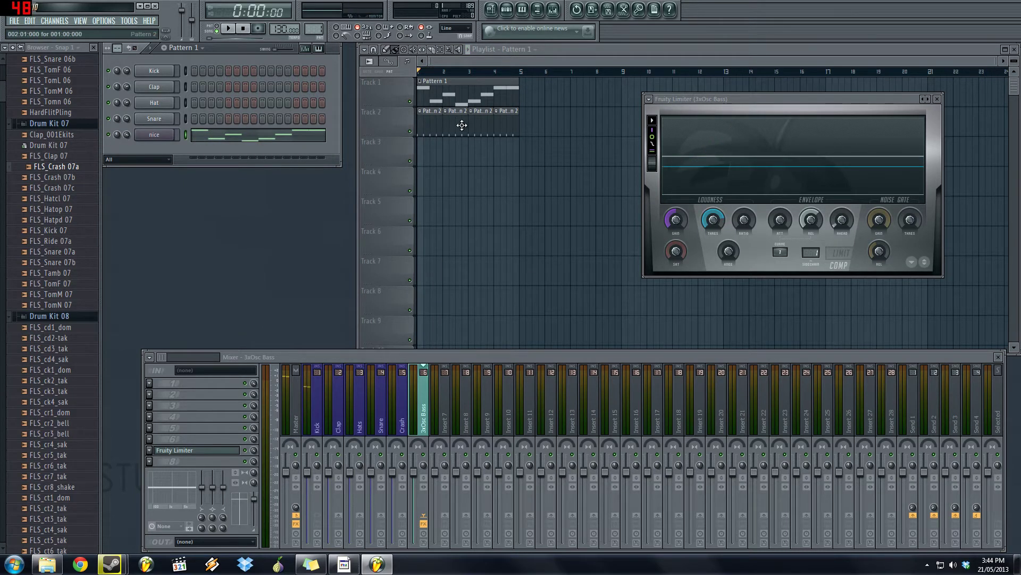
key(space)
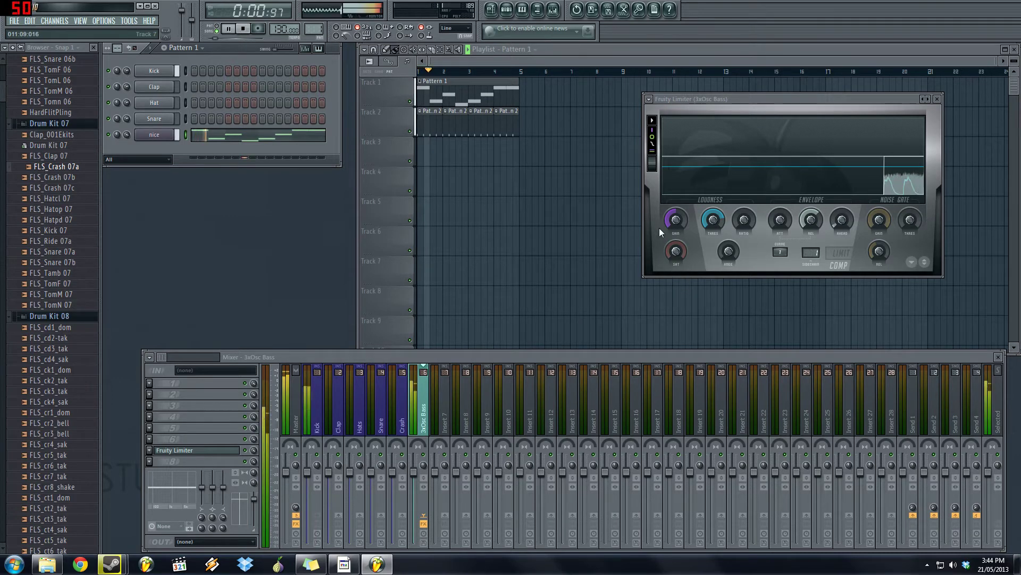
- Lower the compressor threshold much further and raise the ratio and knee while the arrangement plays, and stop playback
drag(713, 220, 713, 272)
mouse_move(744, 220)
mouse_down()
mouse_move(744, 194)
mouse_move(744, 203)
mouse_up()
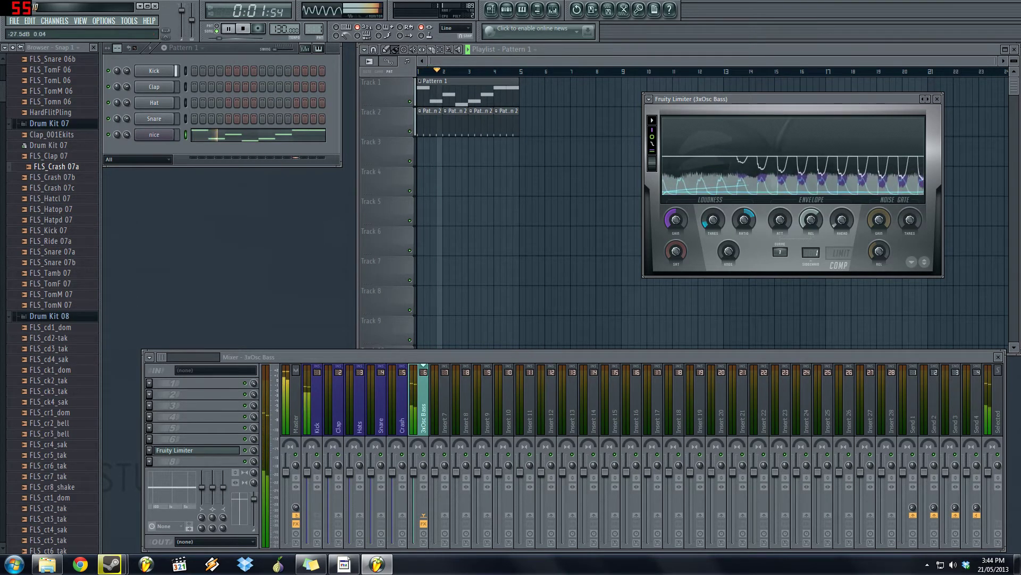
drag(728, 253, 743, 226)
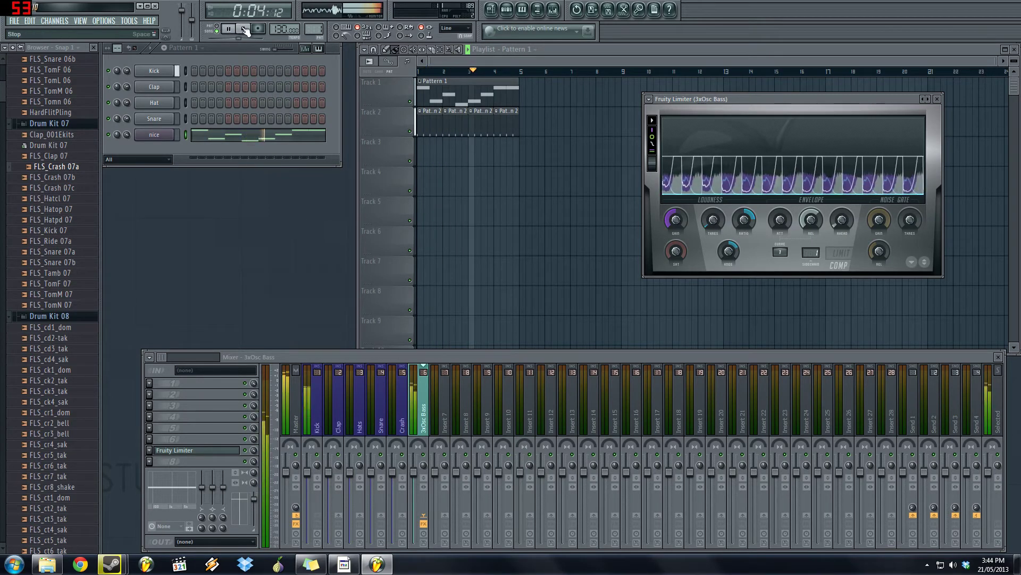
key(space)
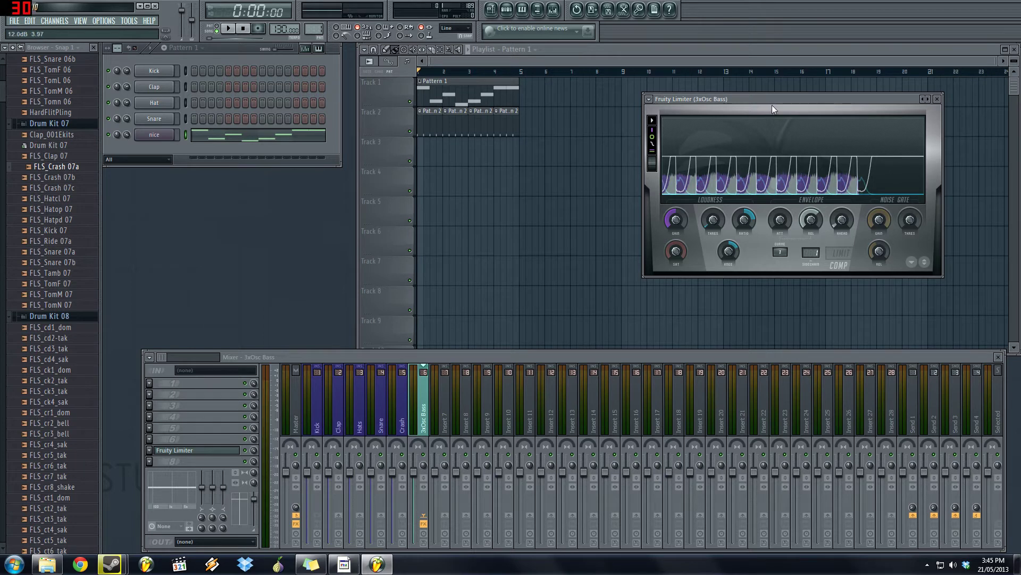
- Add Gross Beat to slot 6 of the 3xOsc Bass track and apply its Sidechain volume preset
drag(773, 105, 461, 175)
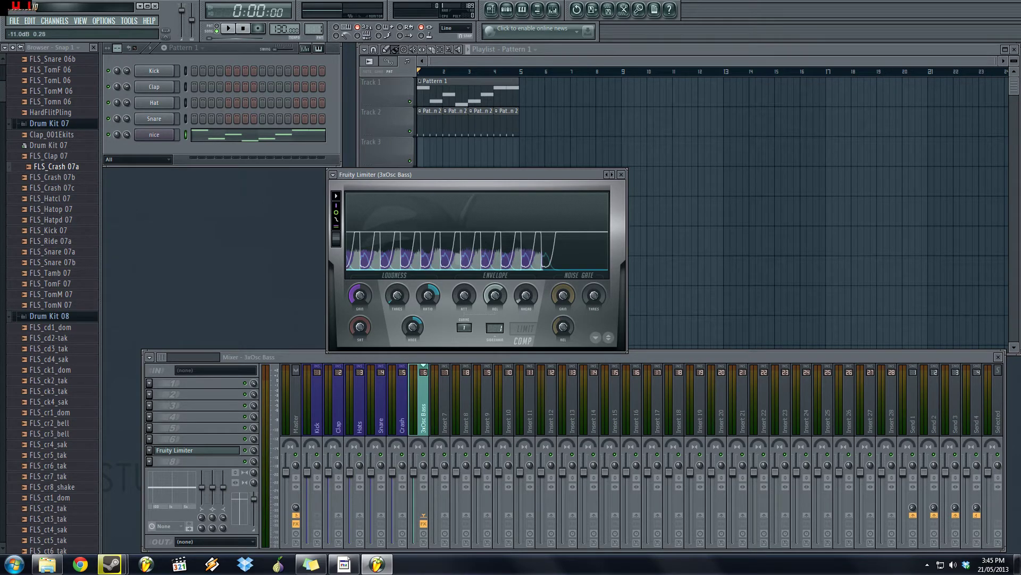
click(428, 398)
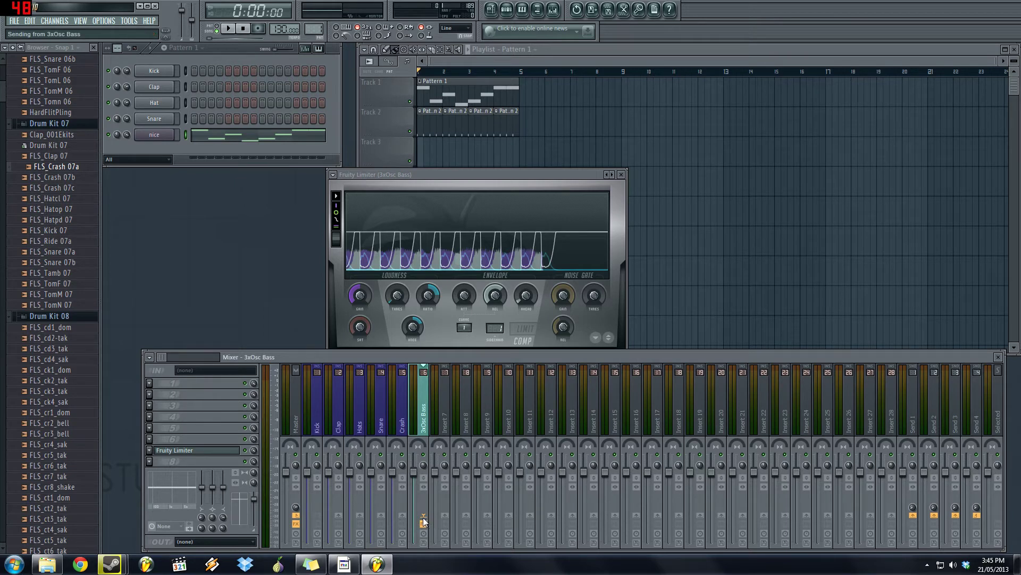
click(150, 461)
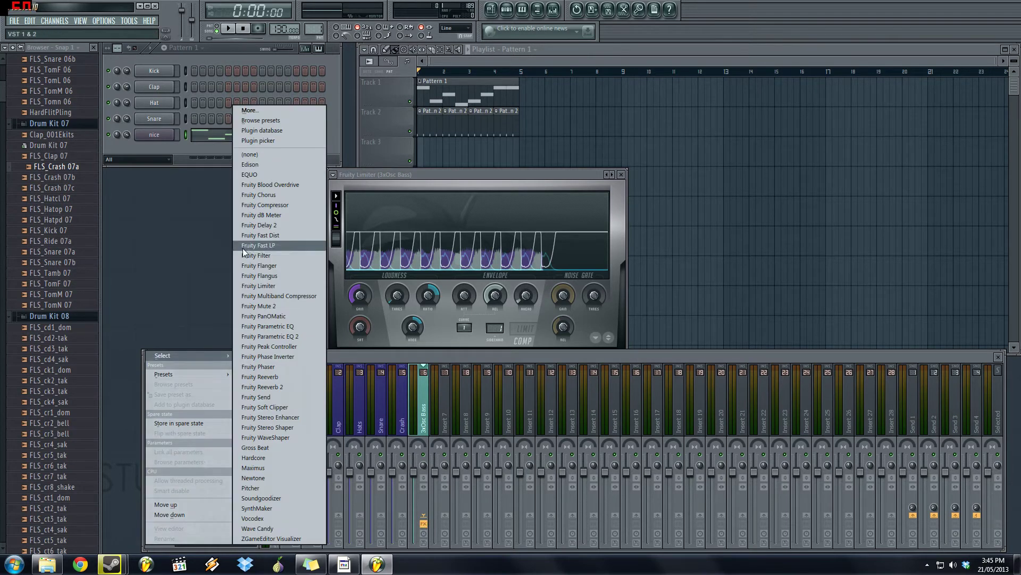
click(270, 447)
click(260, 467)
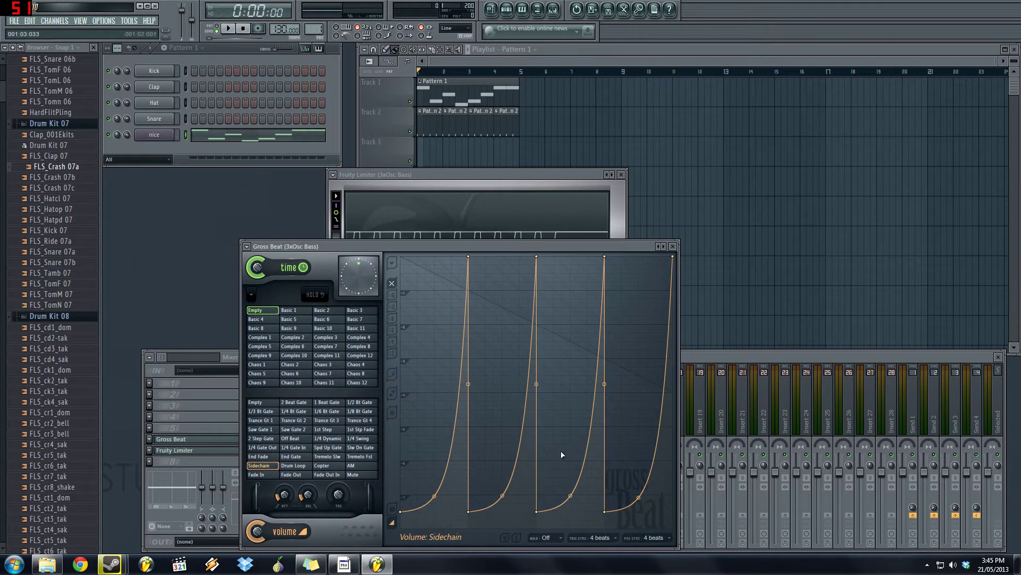
drag(535, 248, 690, 87)
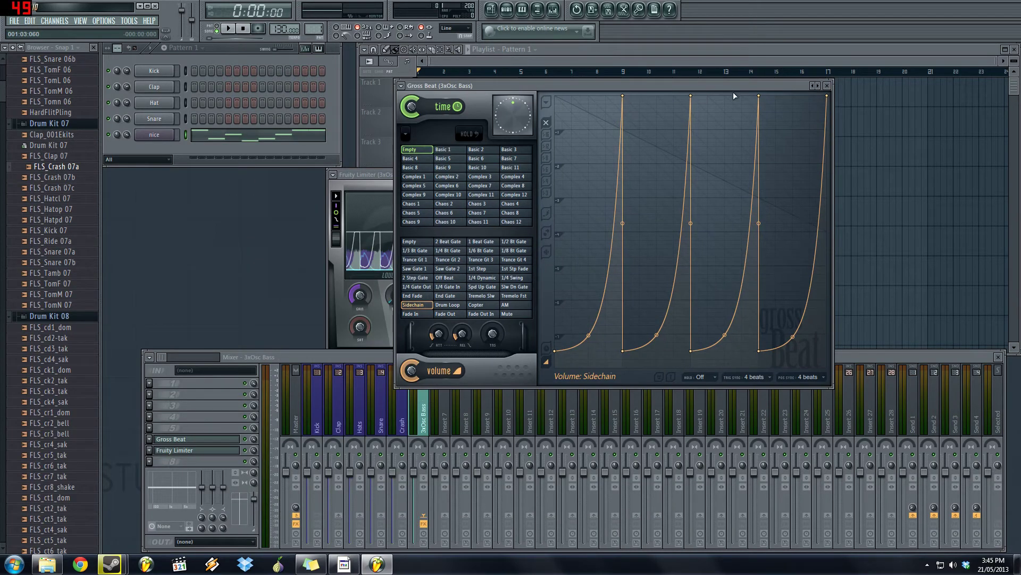
- Bypass Fruity Limiter on the 3xOsc Bass track and play the arrangement with only Gross Beat active
click(246, 450)
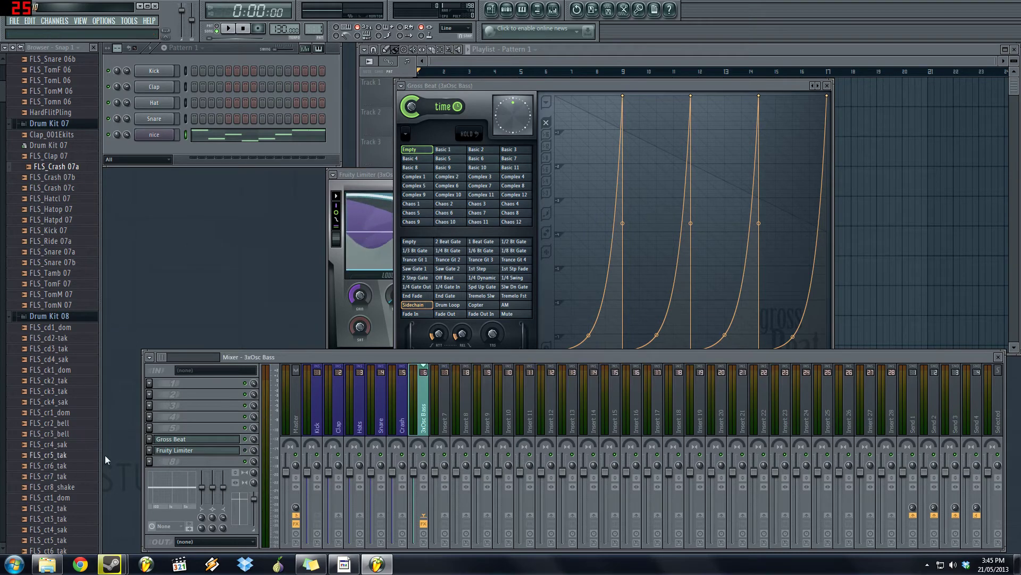
key(space)
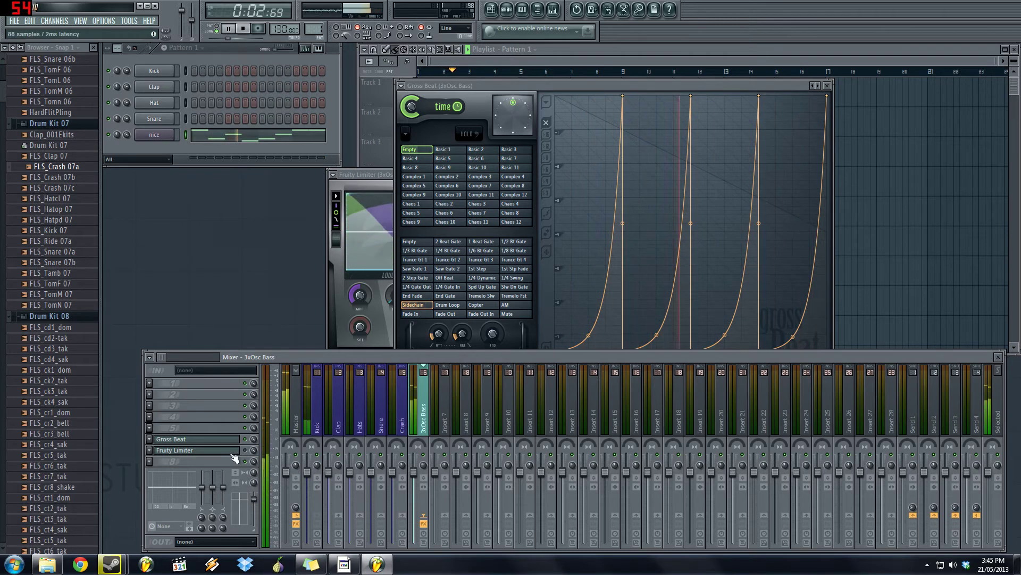
key(space)
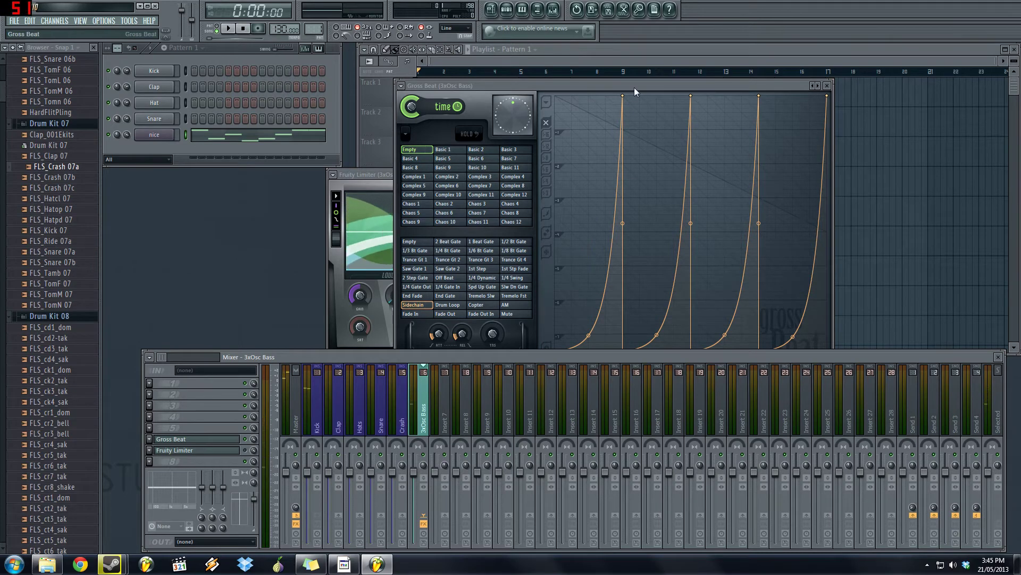
- Switch to the empty Pattern 3 and place kicks on steps 1, 5, 9, 13 and 15
drag(635, 87, 604, 111)
click(621, 50)
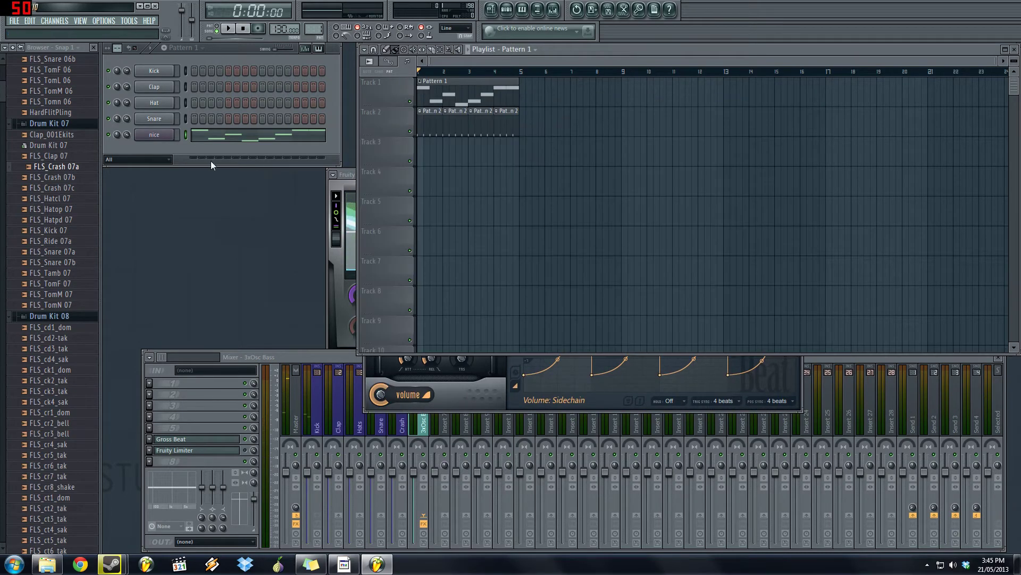
double_click(458, 125)
key(KP_Add)
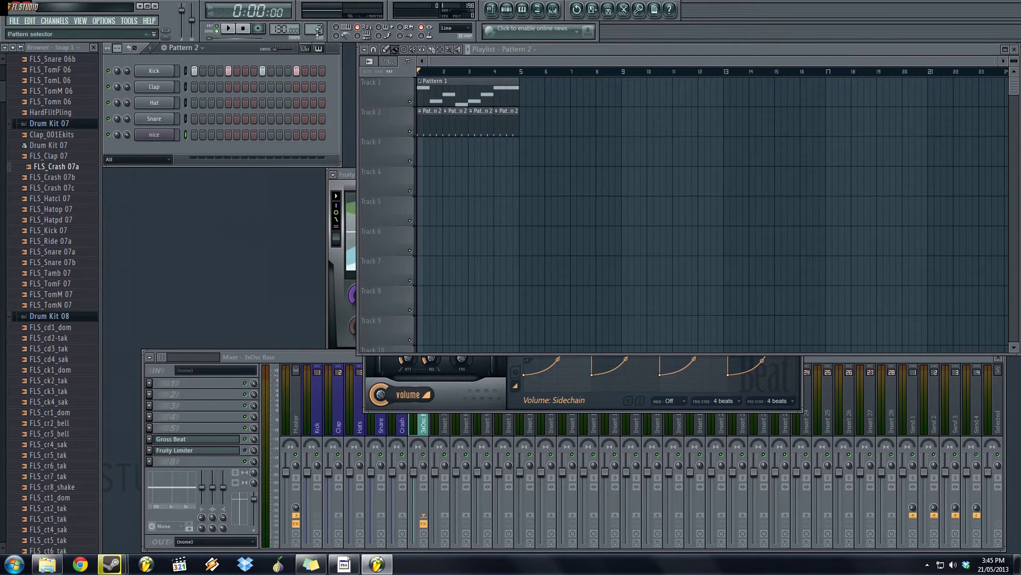
click(194, 70)
click(228, 70)
click(262, 70)
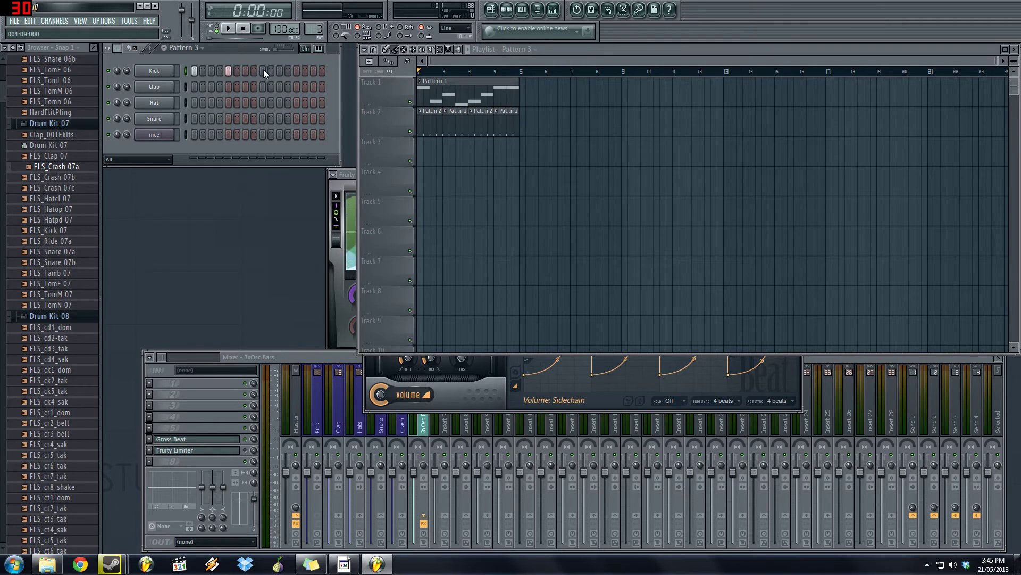
click(296, 71)
click(313, 71)
- Replace the bar 4 Pattern 2 clip with a Pattern 3 clip on Track 3 and play the arrangement from bar 4
right_click(512, 126)
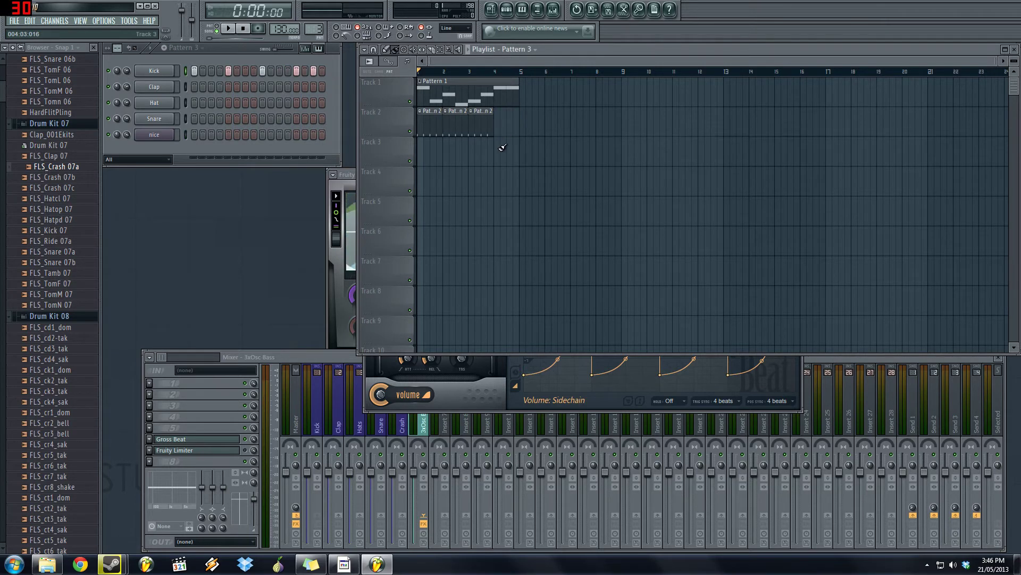
click(504, 149)
click(500, 74)
key(space)
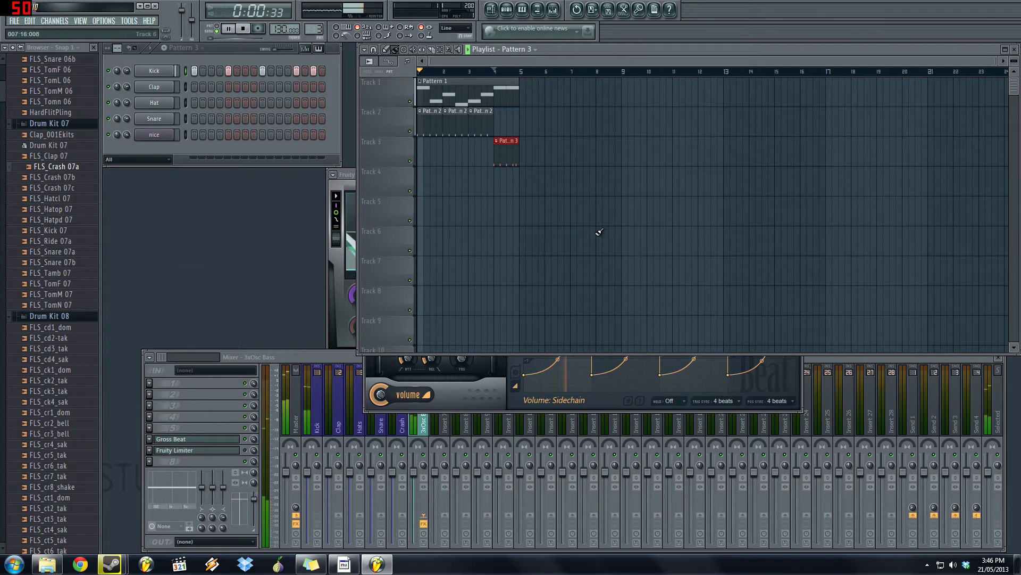
key(space)
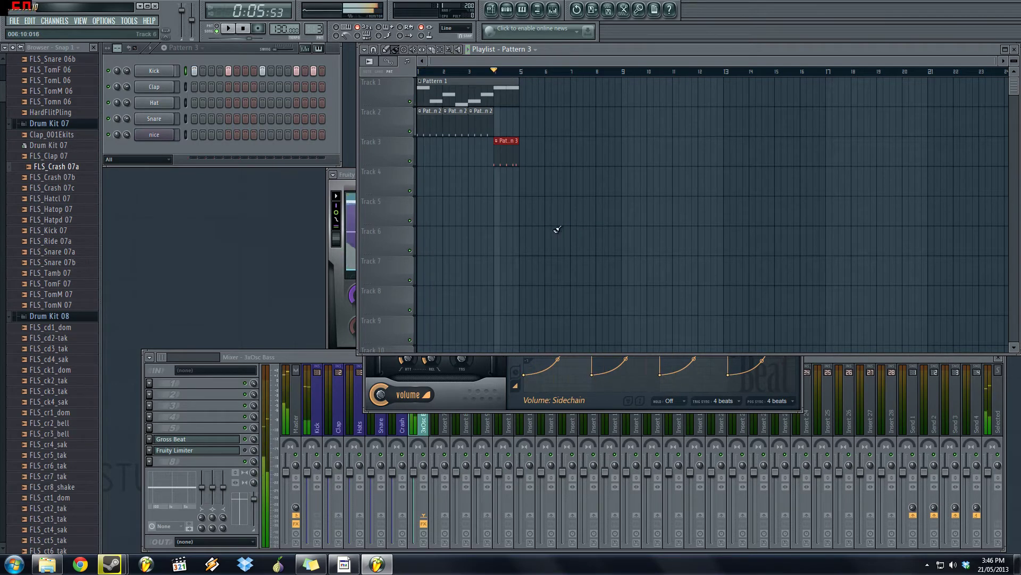
- Re-enable Fruity Limiter on the 3xOsc Bass track and play bar 4 with the limiter's window open
click(245, 450)
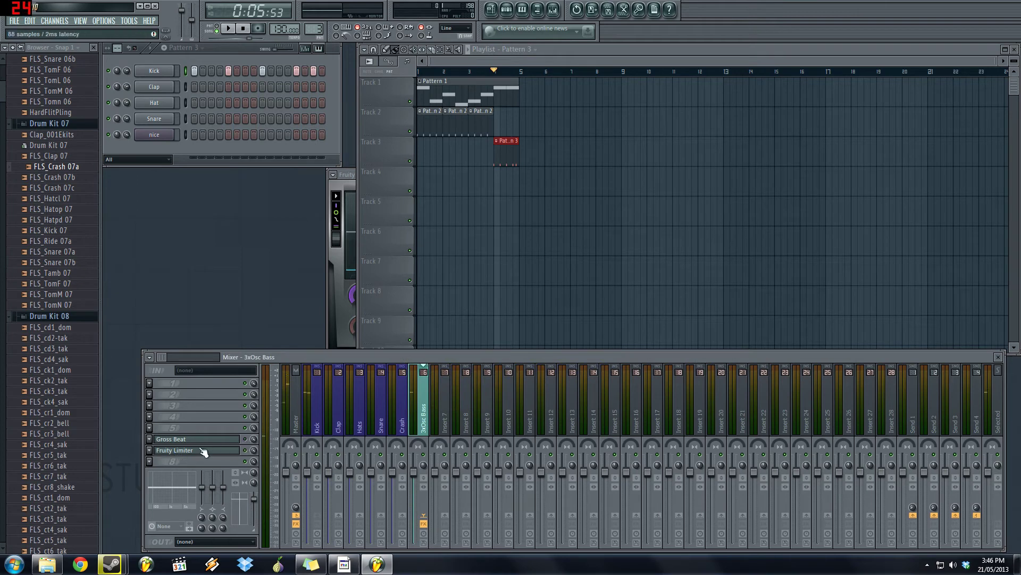
click(245, 449)
click(245, 448)
key(space)
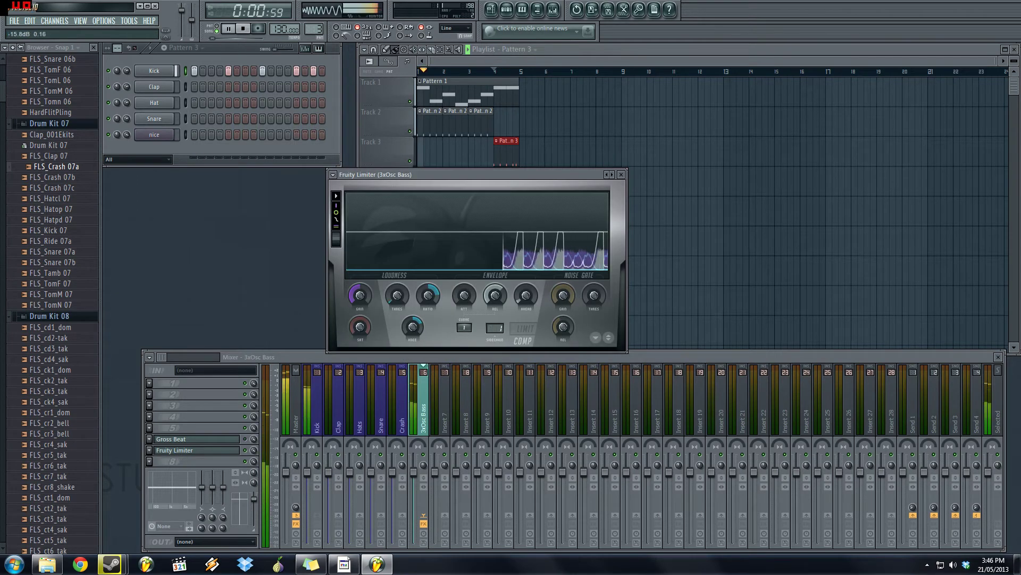
key(space)
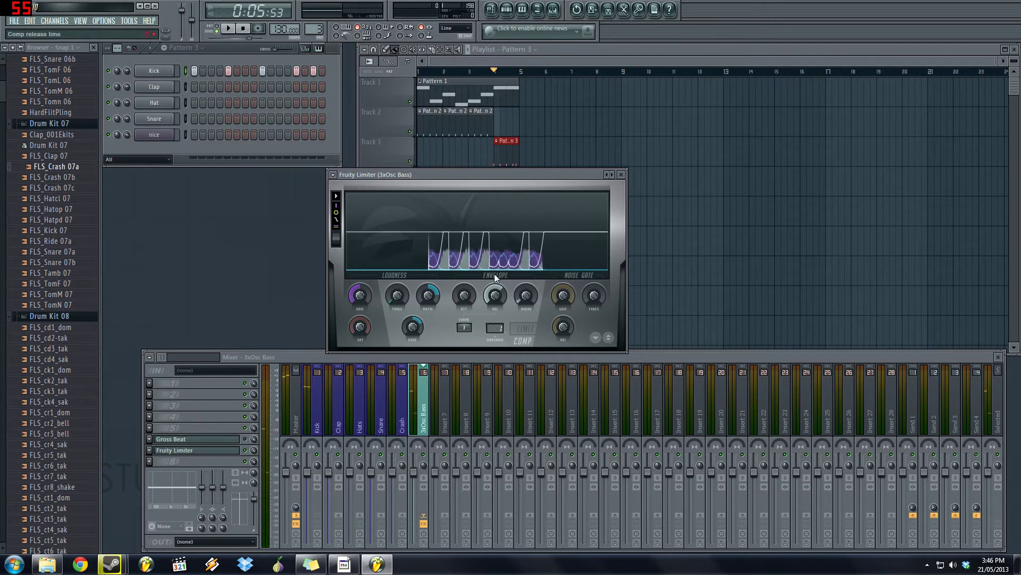
- Move the Fruity Limiter window aside and readjust its compressor threshold, ratio and knee
drag(567, 177, 733, 165)
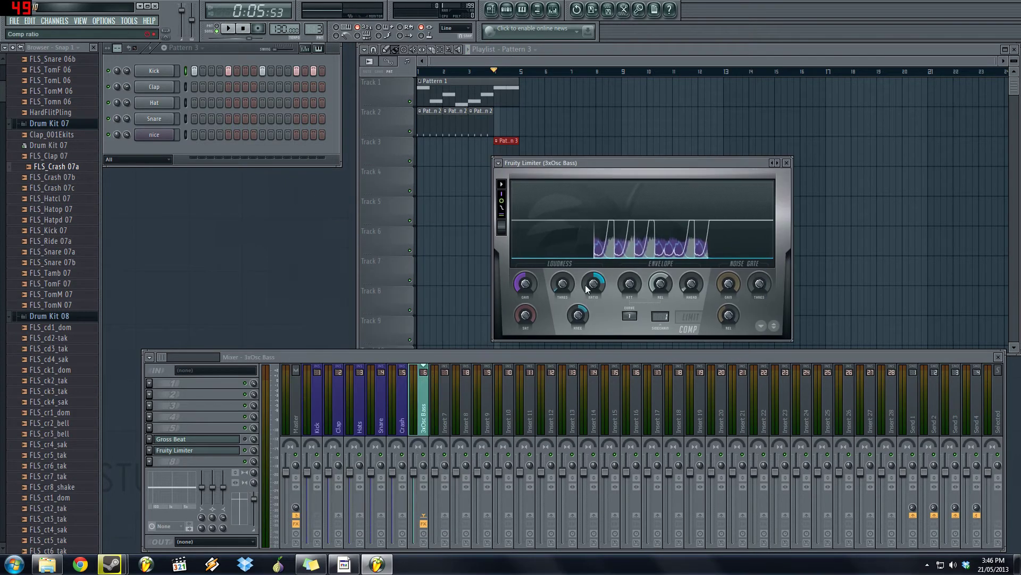
drag(588, 285, 564, 258)
drag(578, 314, 579, 329)
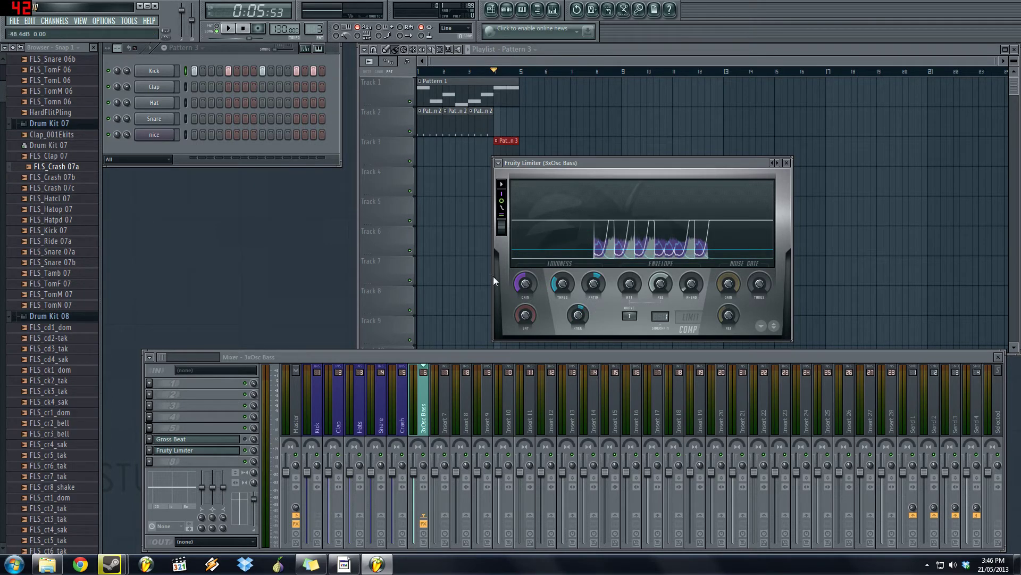
- Compare the Kick and 3xOsc Bass mixer tracks and close the Fruity Limiter window
click(319, 412)
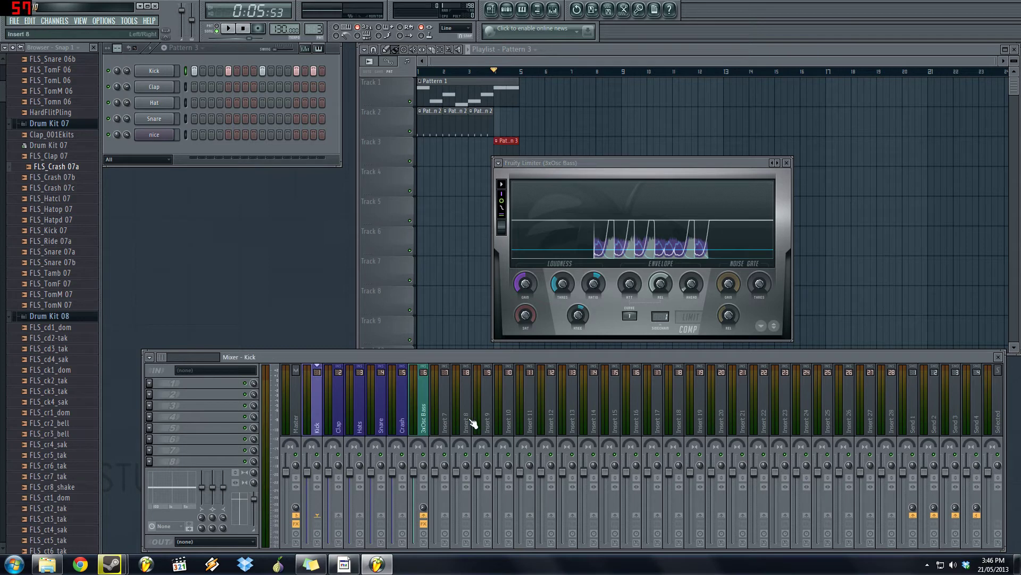
click(425, 417)
click(319, 414)
click(427, 418)
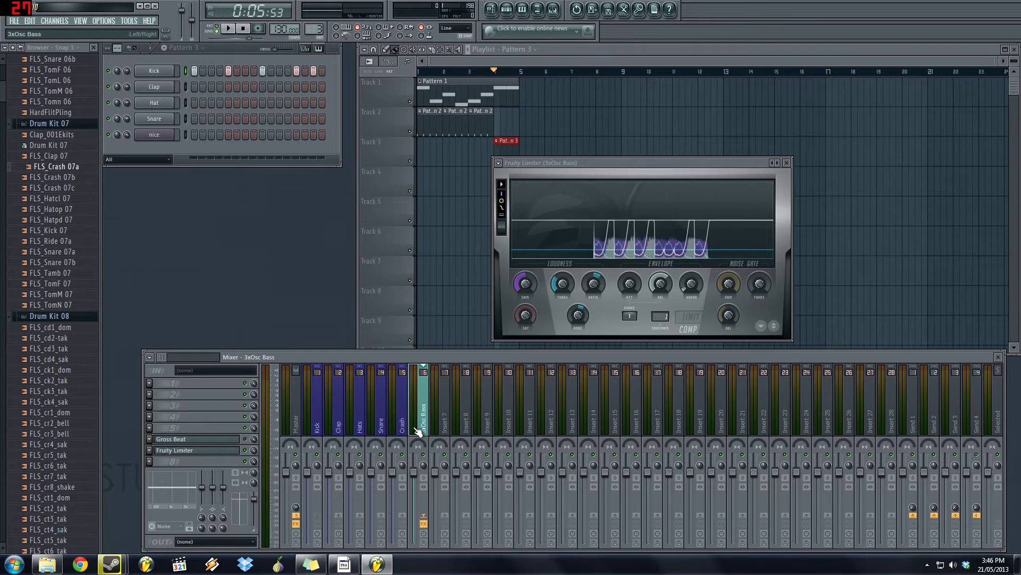
click(788, 163)
- Review the Kick, Clap, Hats, Snare and Crash mixer tracks and their effect slots one by one
click(314, 411)
click(338, 415)
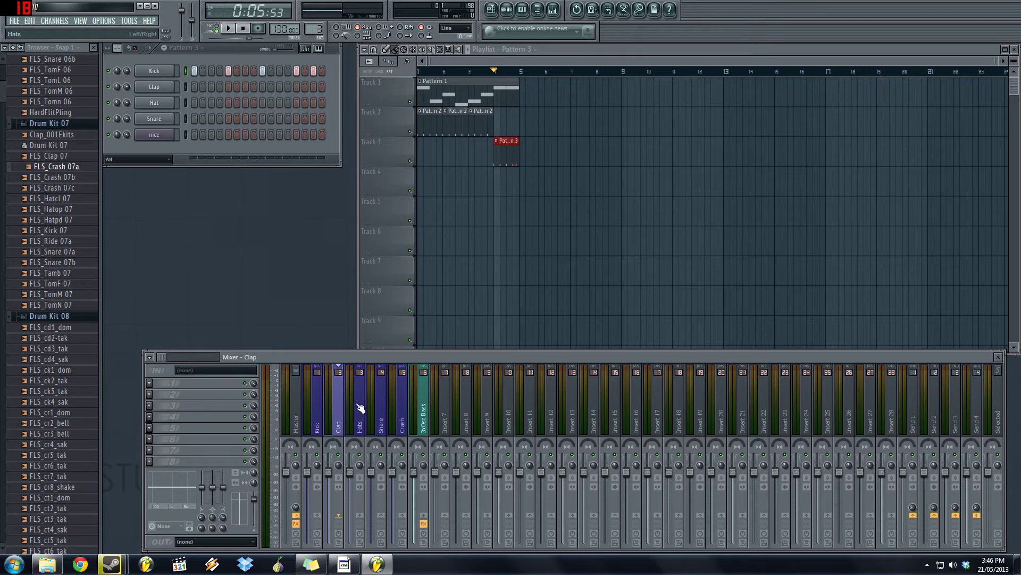
click(358, 405)
click(318, 407)
click(400, 394)
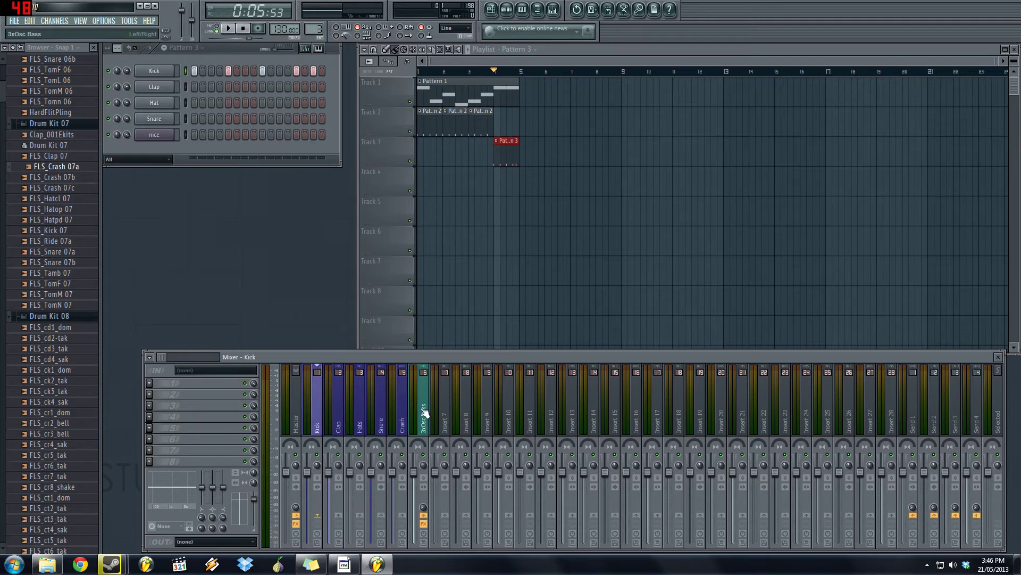
click(322, 409)
click(340, 409)
click(361, 411)
click(382, 410)
click(401, 409)
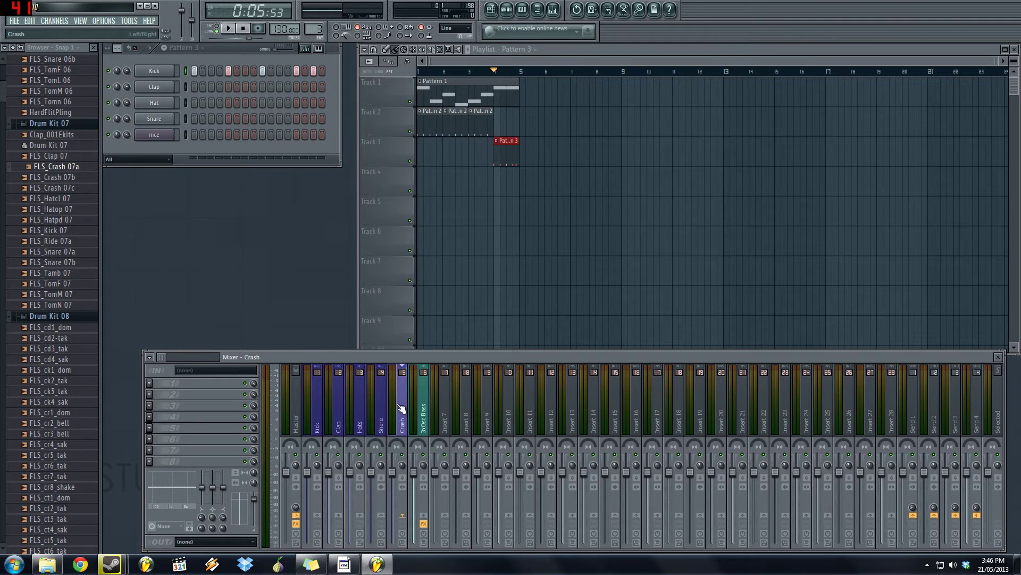
click(323, 402)
click(341, 396)
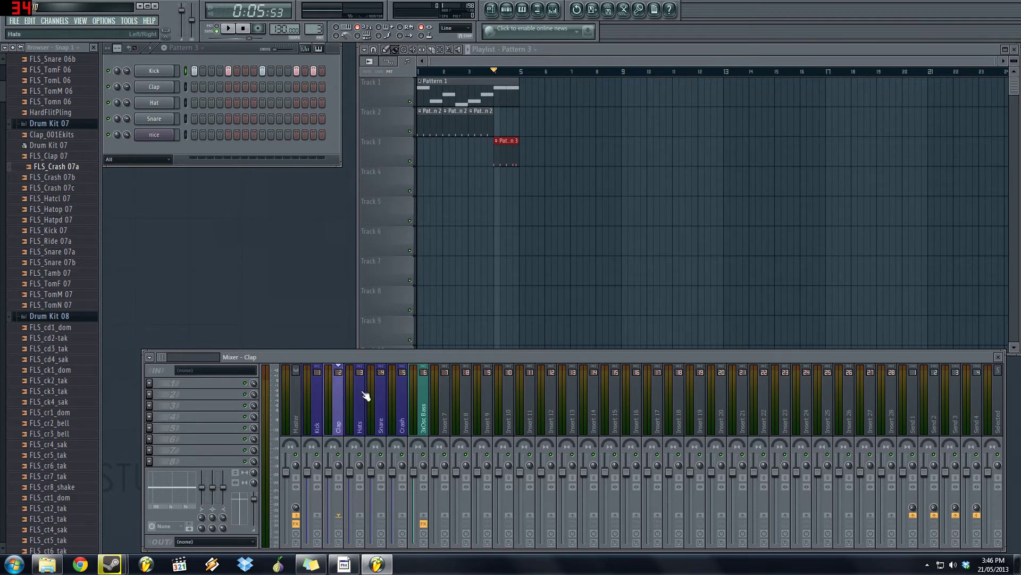
click(367, 396)
click(390, 394)
click(410, 398)
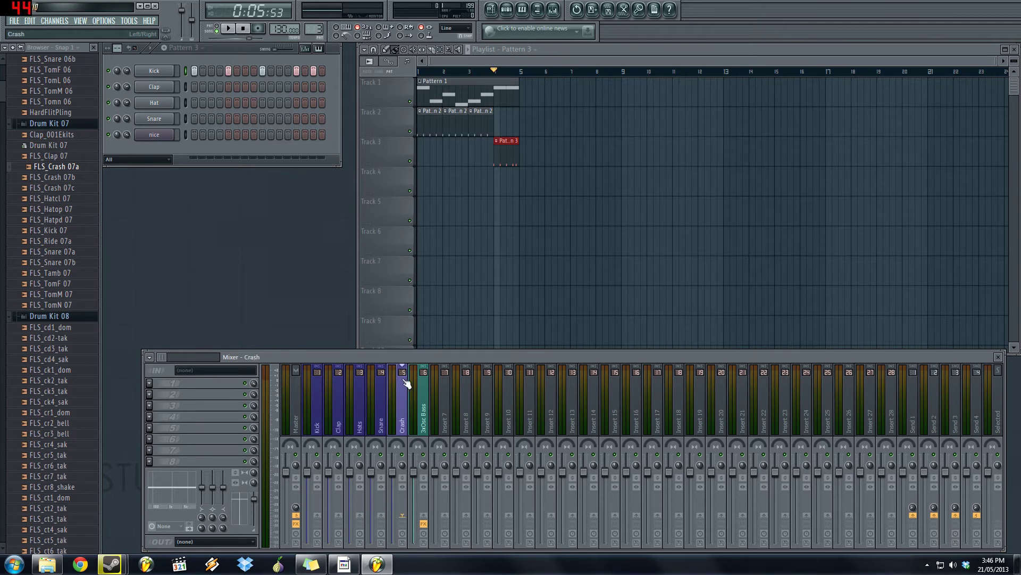
- Add Fruity Reeverb 2 to effect slot 1 of the Kick, Clap and Hats mixer tracks
click(320, 393)
click(148, 383)
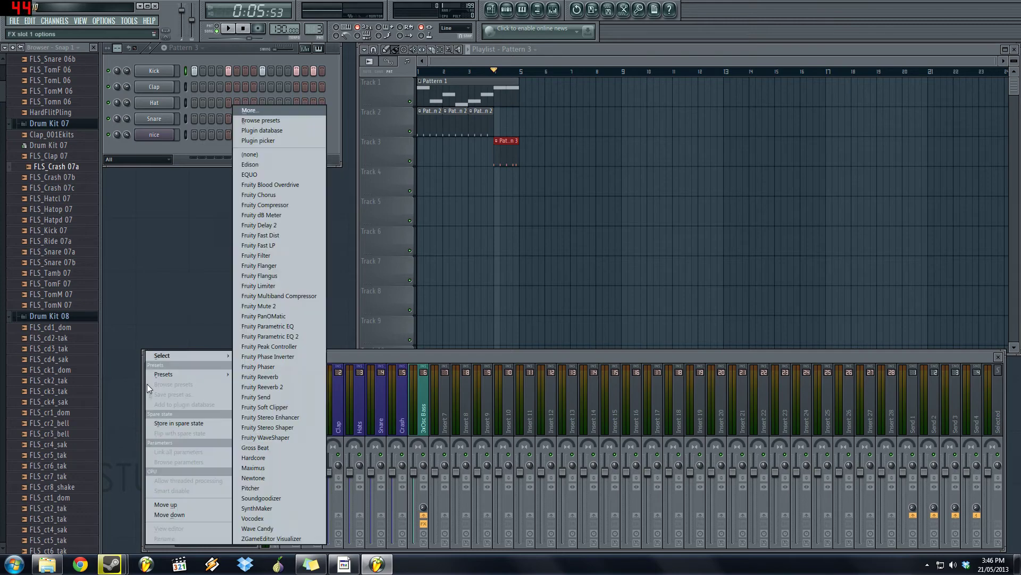
mouse_move(183, 358)
click(283, 387)
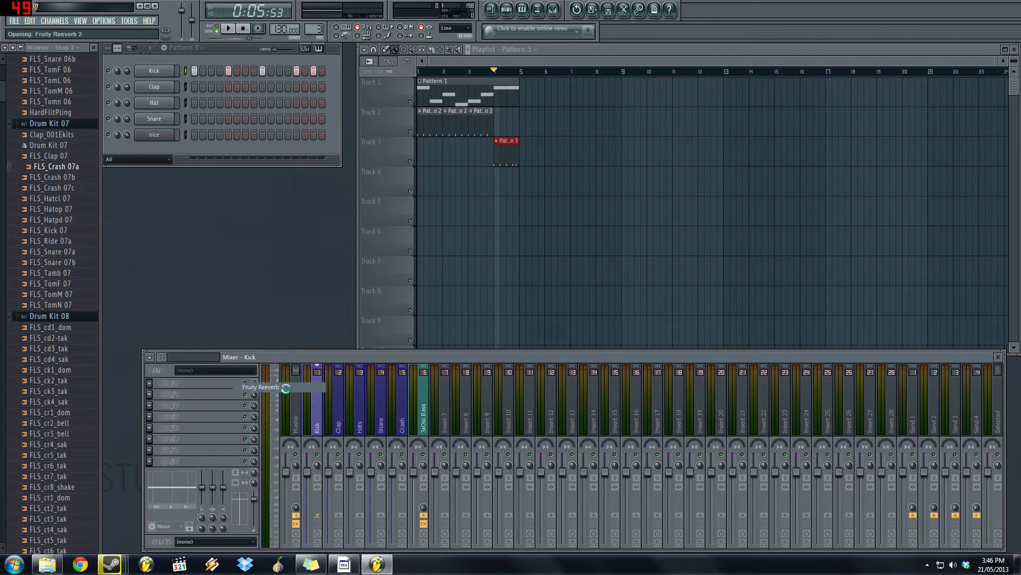
click(341, 404)
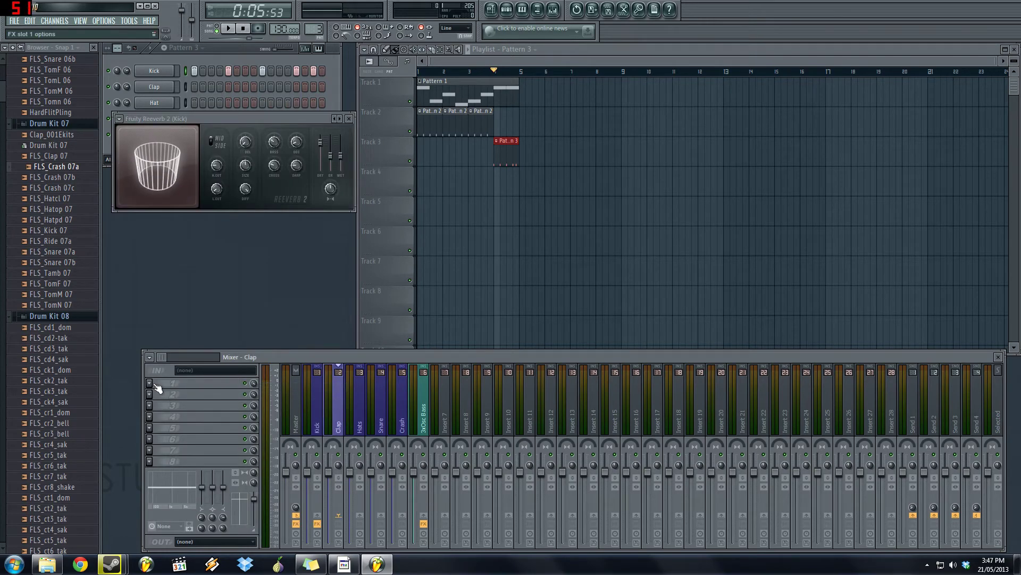
click(148, 384)
mouse_move(183, 357)
click(280, 387)
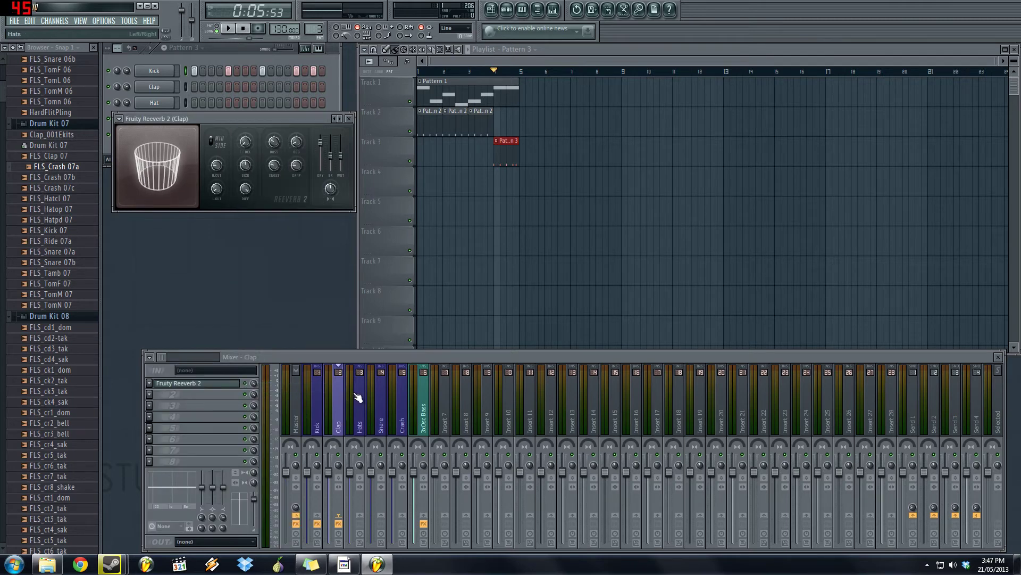
click(149, 382)
click(263, 387)
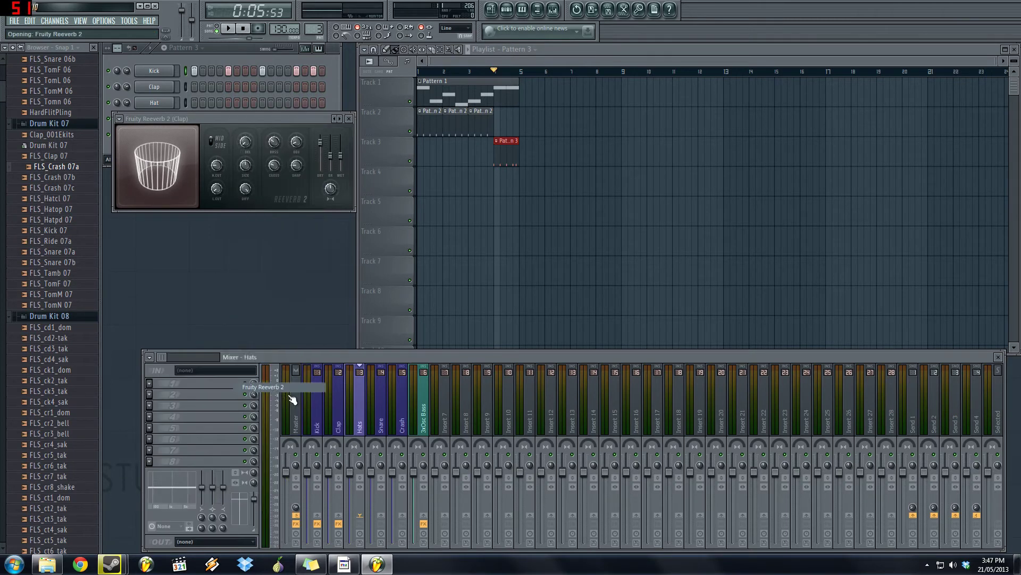
- Separate the overlapping Fruity Reeverb 2 windows of the Kick, Clap and Hats tracks and close all three
drag(267, 121, 537, 120)
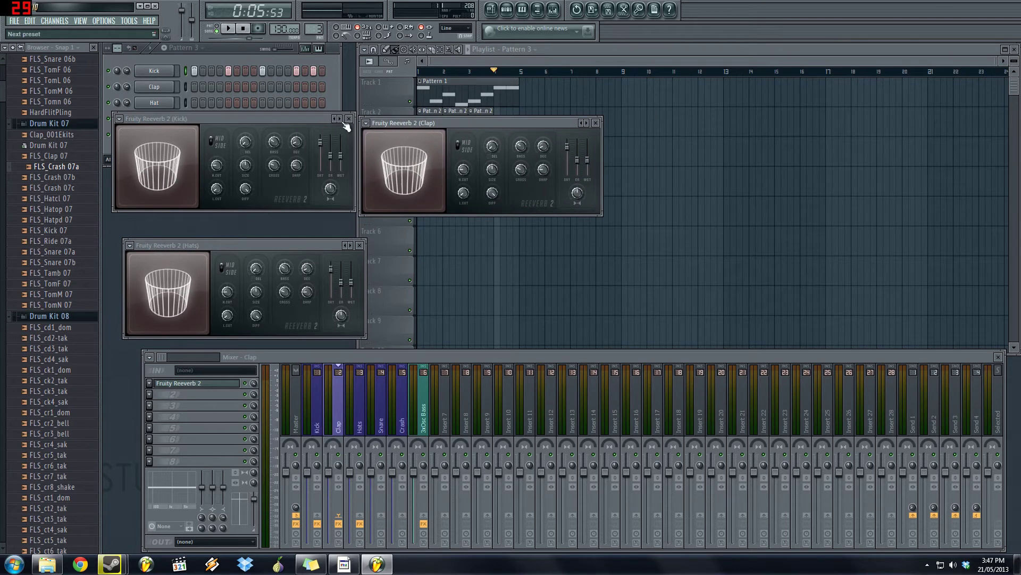
click(348, 119)
click(360, 245)
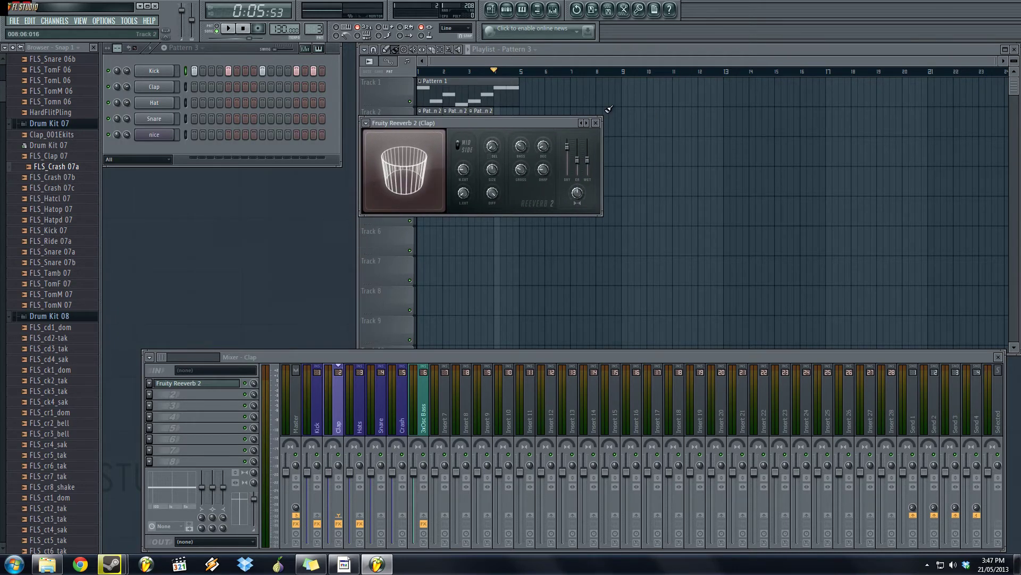
click(595, 123)
- Examine the four send tracks of the mixer, starting from the Kick track and returning to Send 1
click(323, 400)
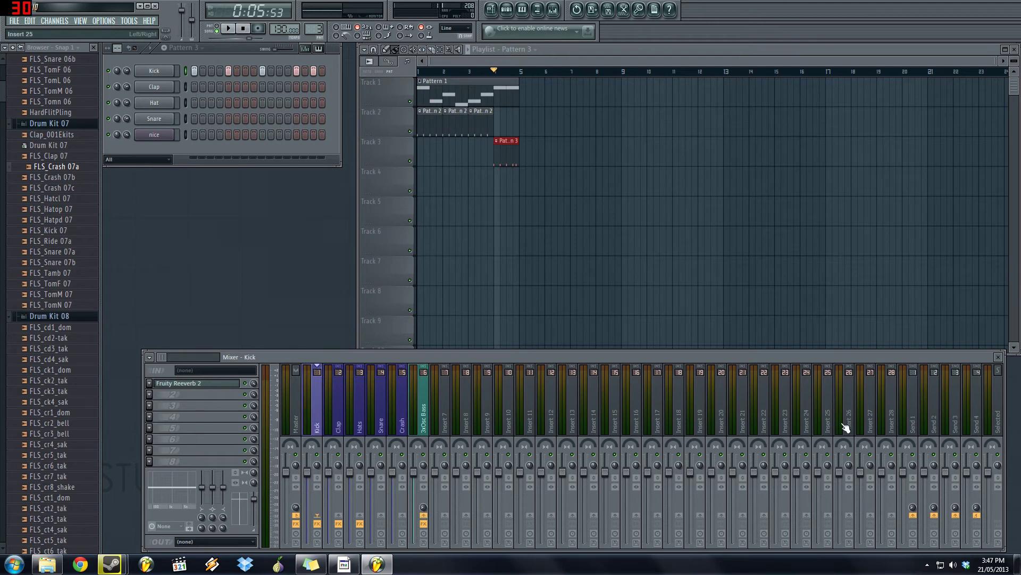
click(911, 404)
click(932, 407)
click(954, 404)
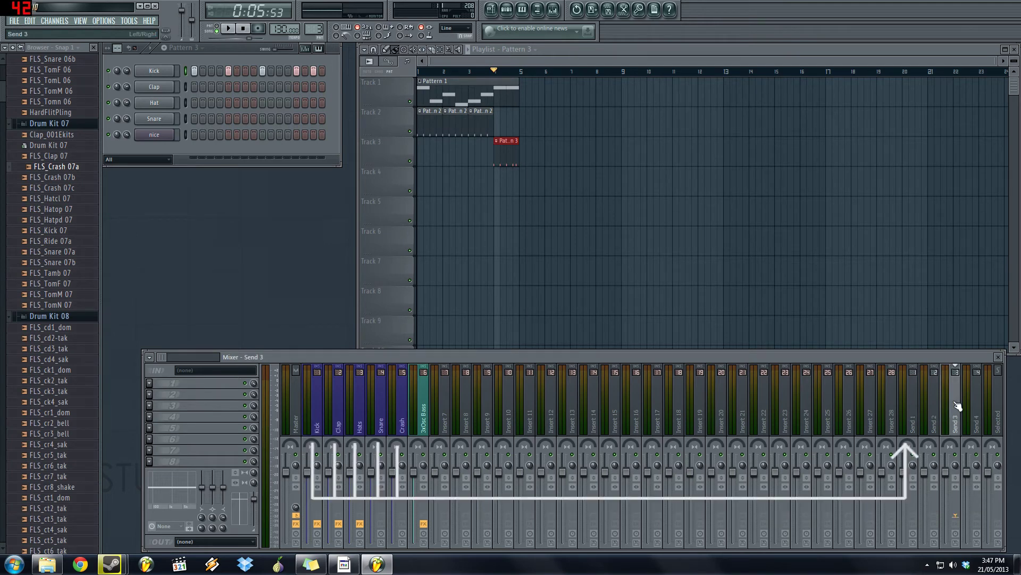
click(975, 402)
click(913, 409)
key(Right)
key(Right)
key(Right)
click(913, 409)
- Route the Kick and Clap mixer tracks to Send 1 only
click(318, 414)
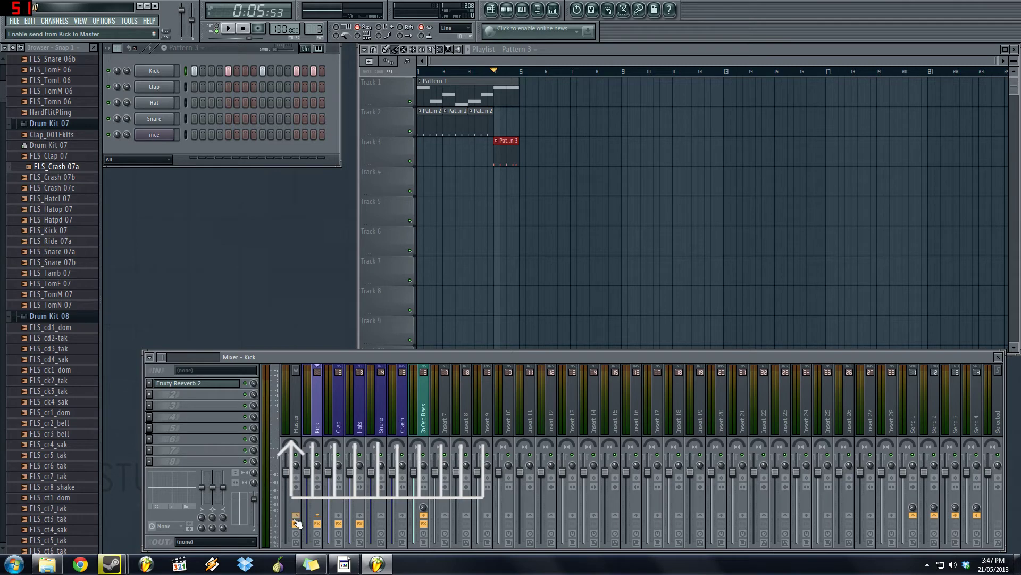
right_click(914, 517)
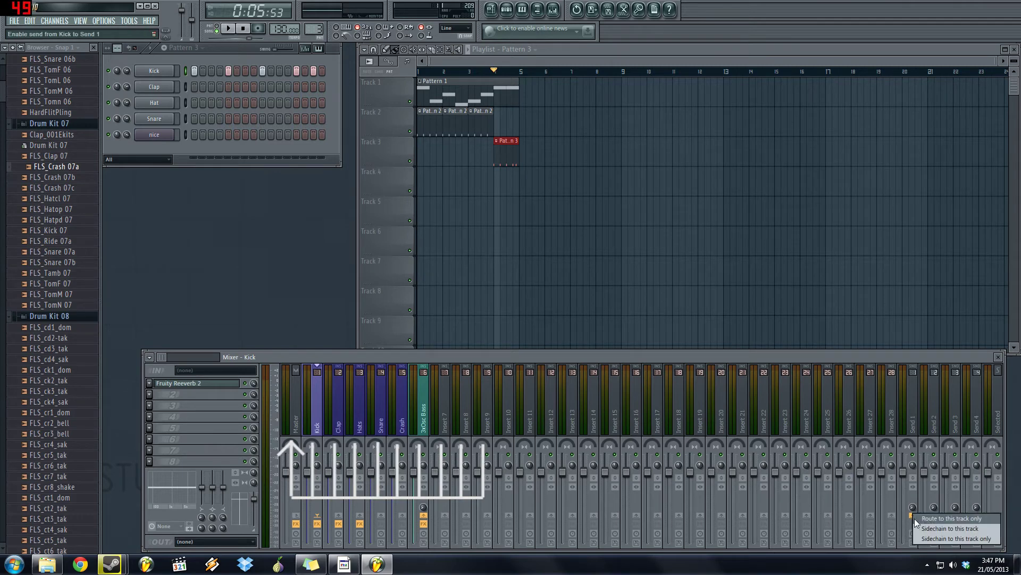
click(936, 519)
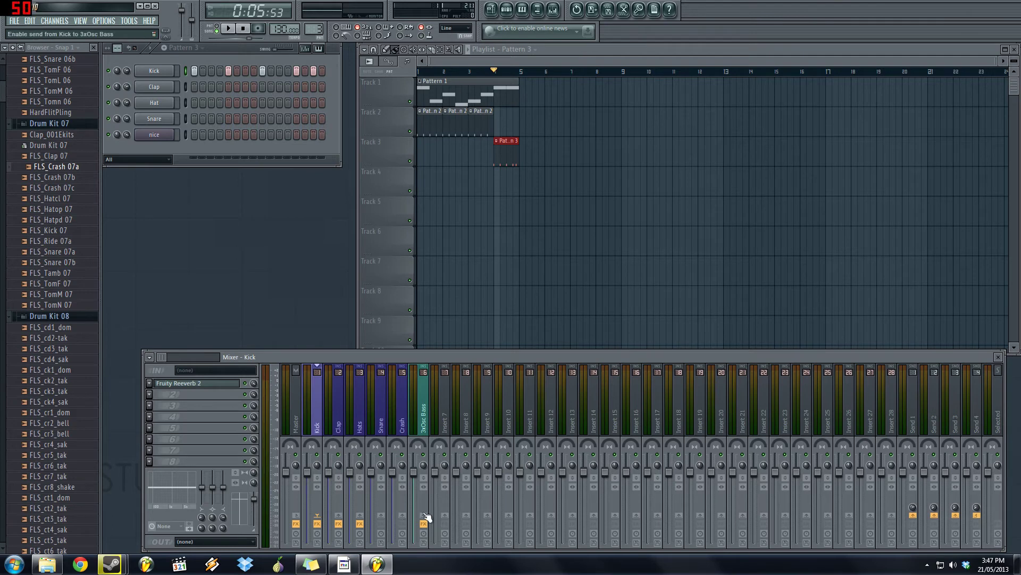
click(344, 441)
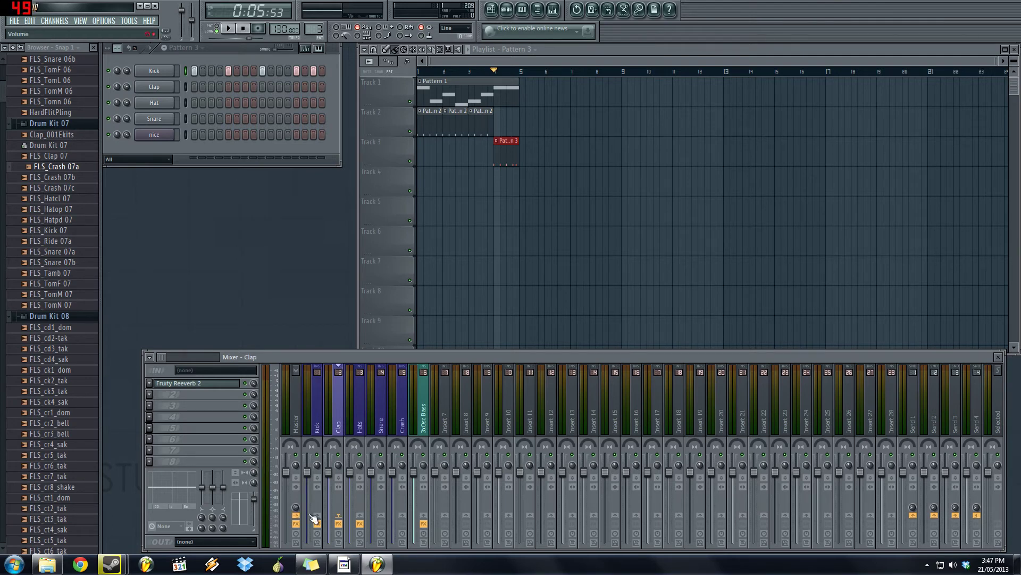
right_click(915, 519)
click(927, 519)
- Check the Send 1 track and route the Hats and Snare mixer tracks to Send 1 only
click(909, 411)
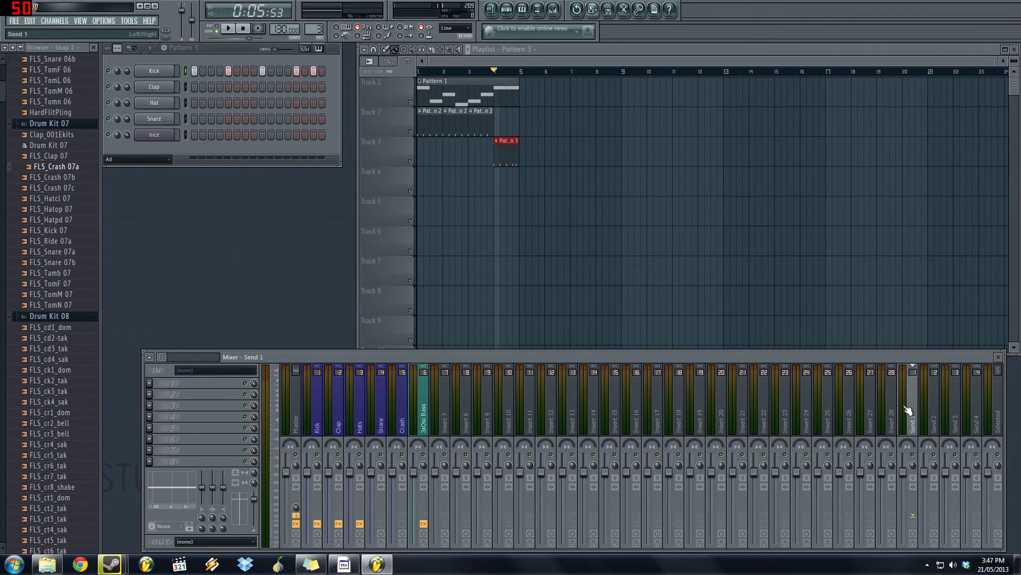
click(362, 412)
right_click(915, 514)
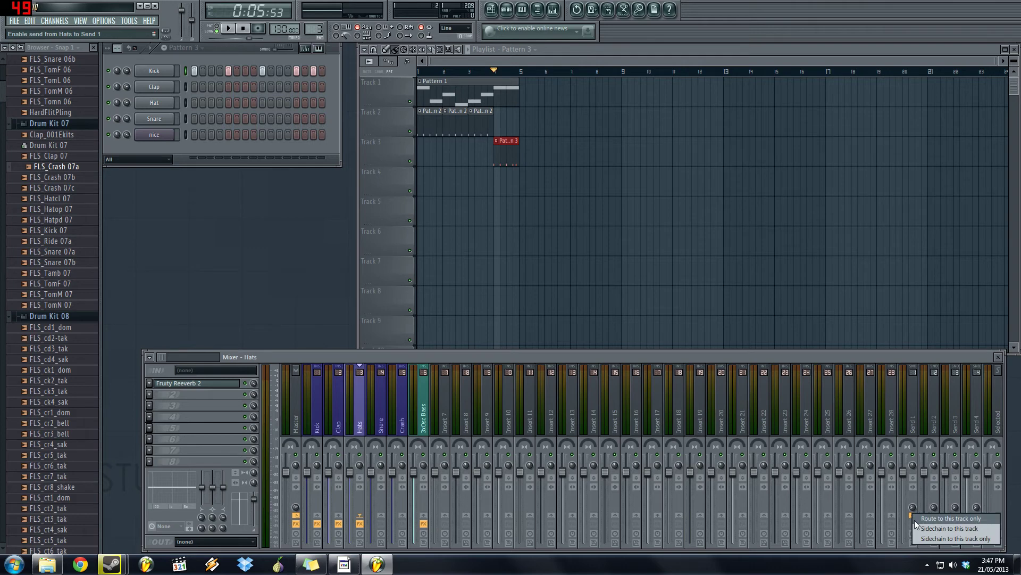
click(937, 519)
click(383, 422)
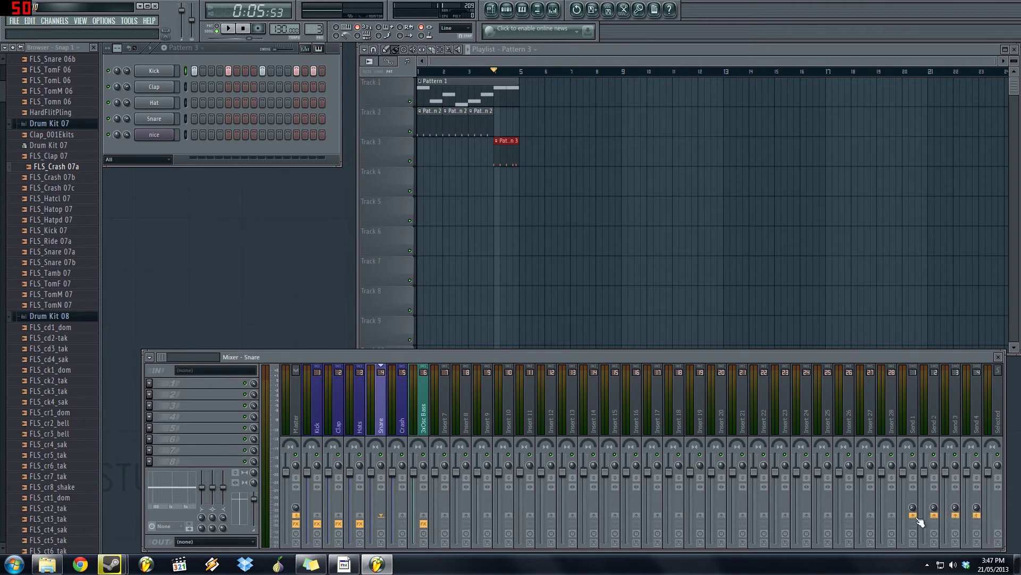
right_click(916, 515)
click(928, 519)
- Route the Crash mixer track to Send 1 only
click(404, 408)
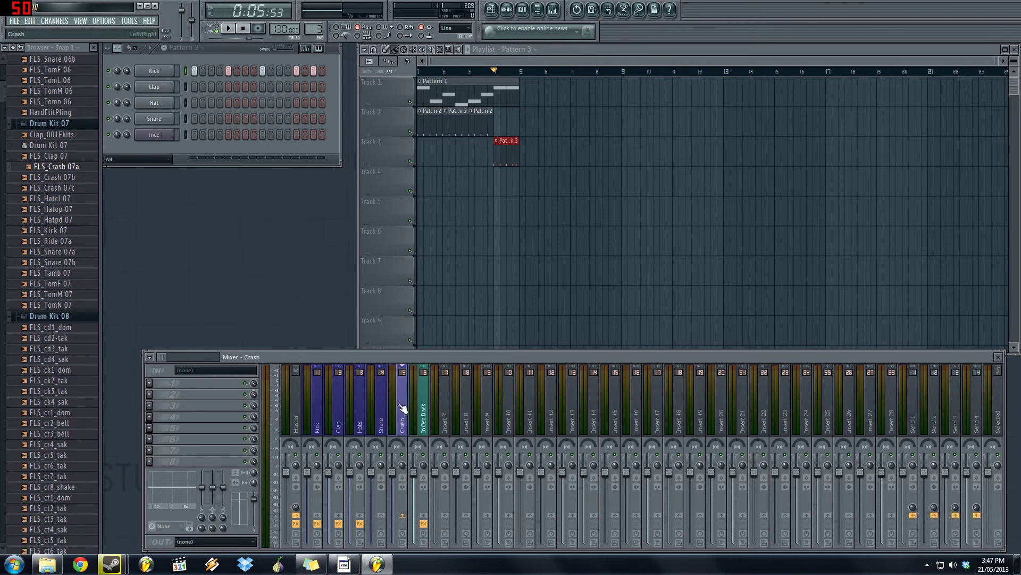
right_click(914, 516)
click(932, 519)
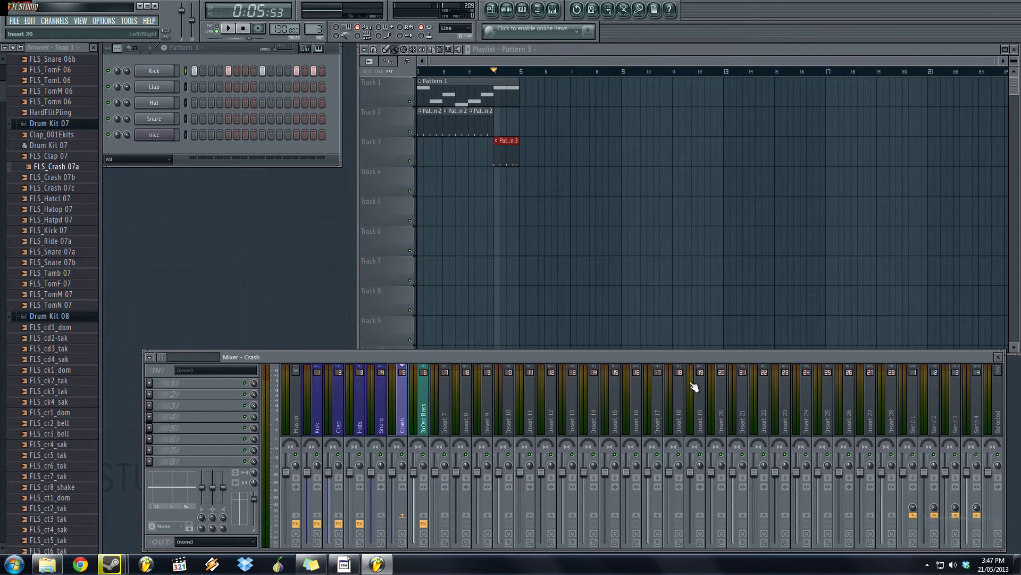
- Check the routing of the Kick, Clap, Hats, Snare and Crash mixer tracks to Send 1
click(318, 414)
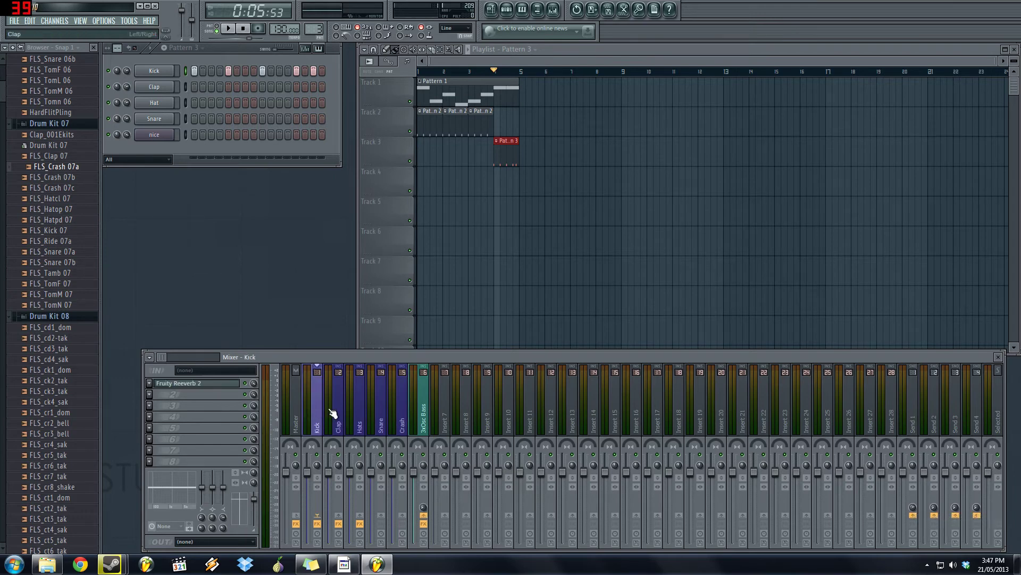
click(337, 415)
click(372, 415)
click(361, 410)
click(403, 407)
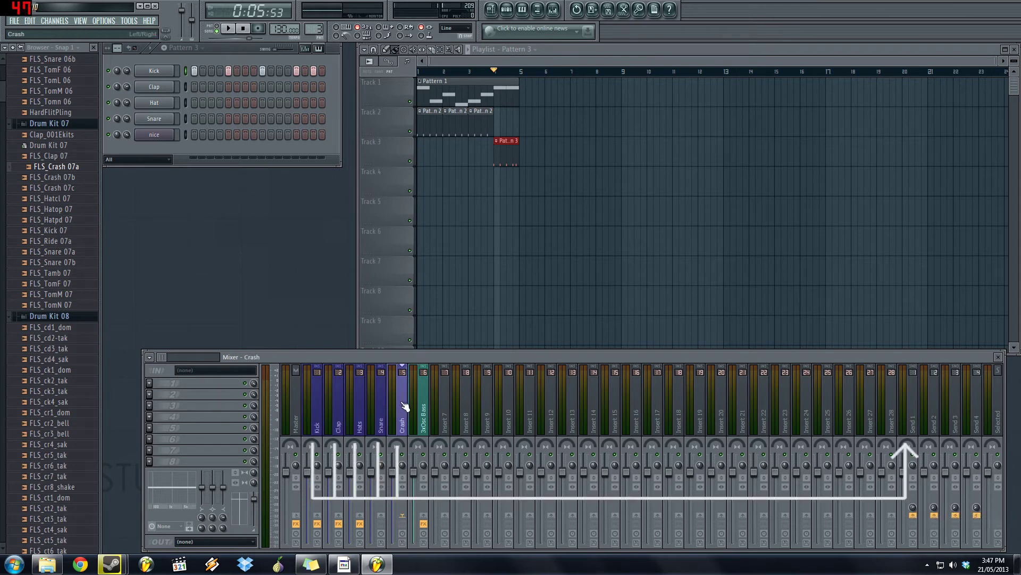
- Load Fruity Reeverb 2 into the second effect slot of Send 1 and move its window below the channel rack
click(917, 406)
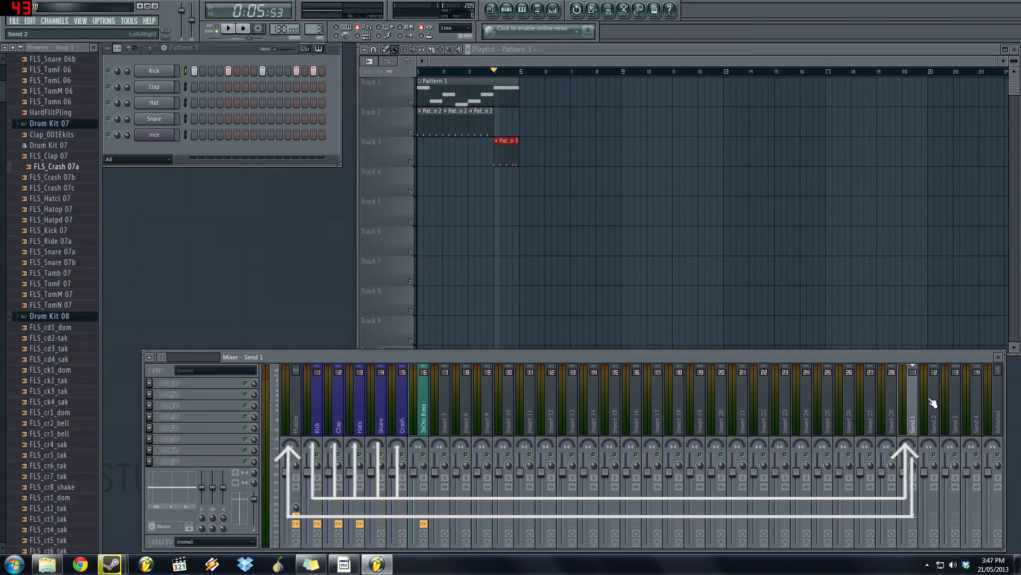
click(150, 396)
mouse_move(175, 356)
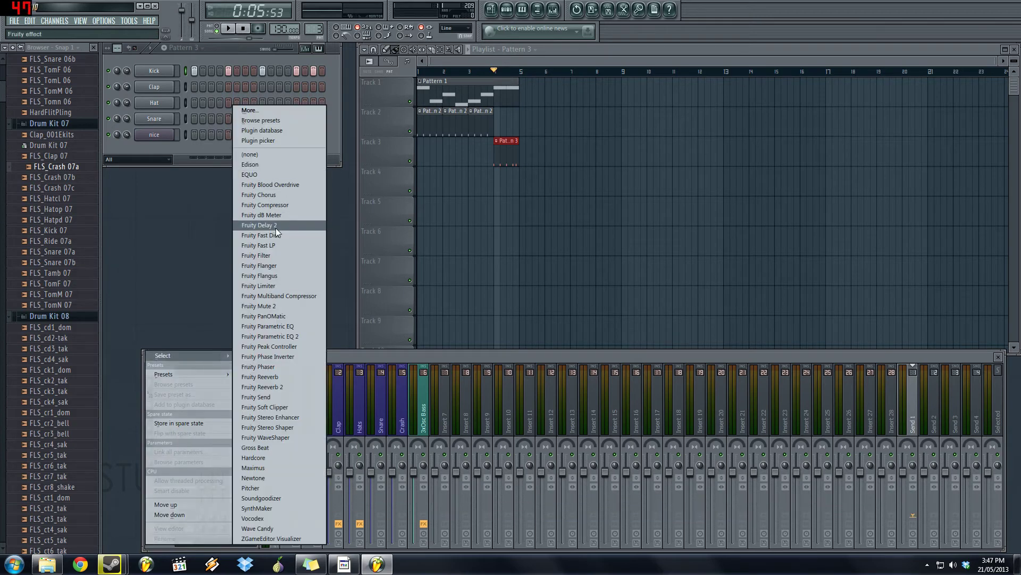
click(275, 387)
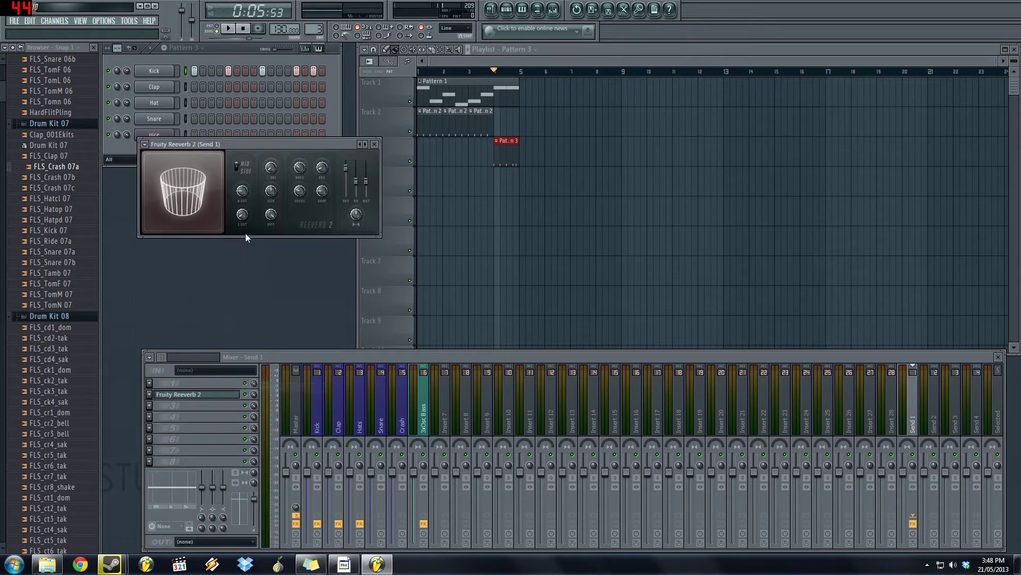
drag(292, 145, 253, 232)
- Remove the individual Fruity Reeverb 2 effects from the Clap and Kick mixer tracks
click(338, 394)
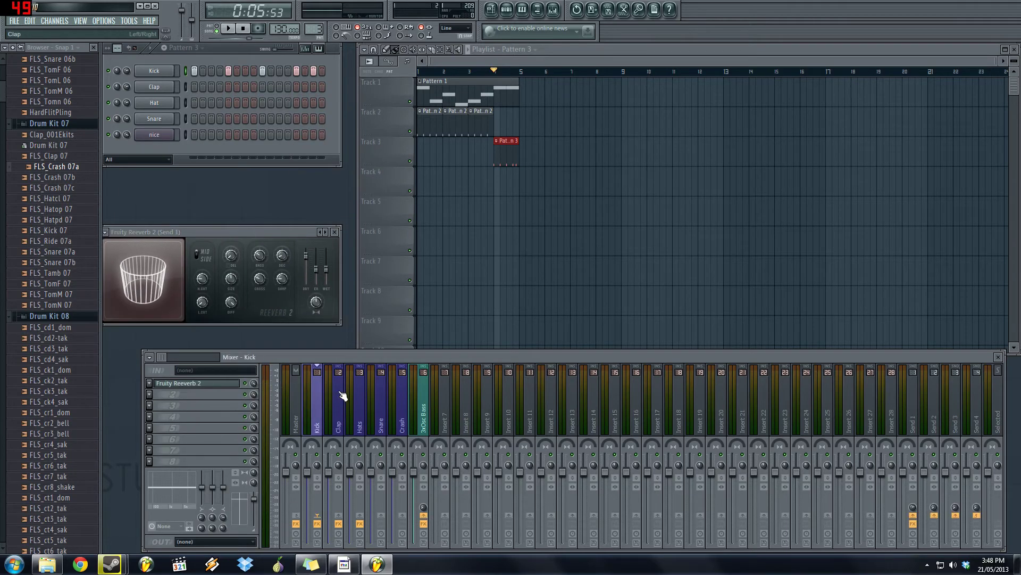
click(149, 383)
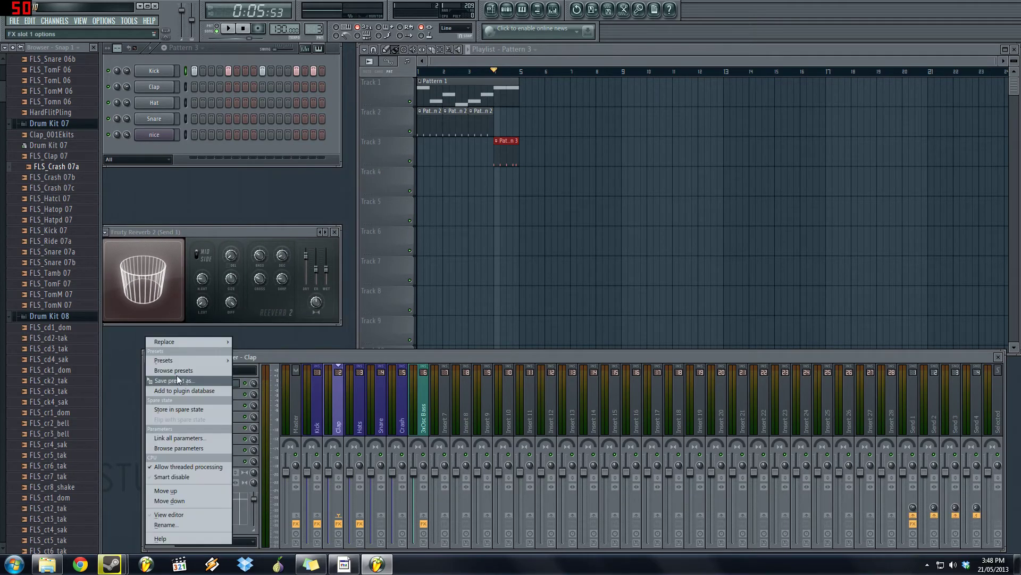
mouse_move(178, 352)
click(270, 152)
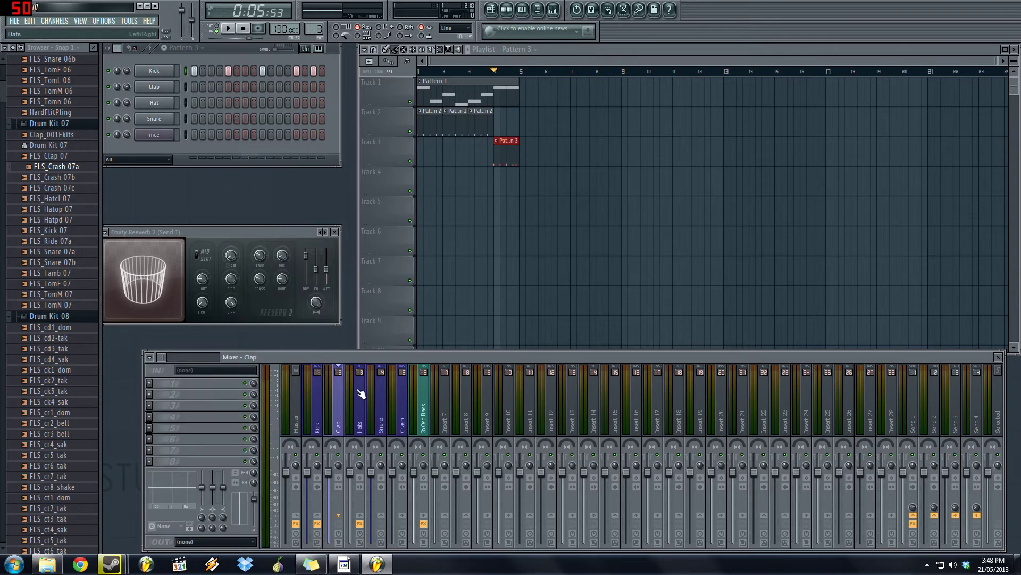
click(317, 399)
click(169, 384)
click(151, 383)
mouse_move(193, 343)
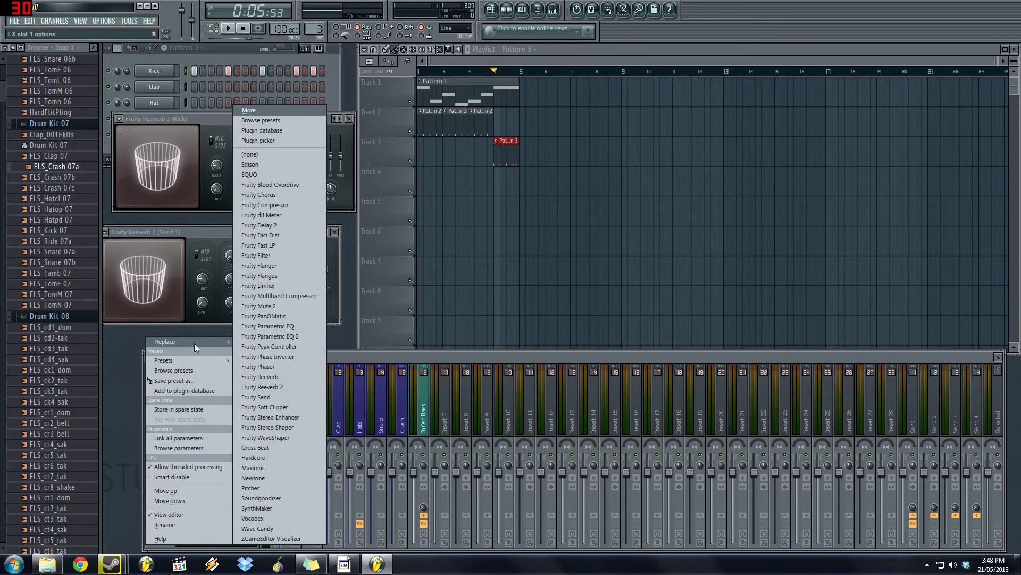
click(263, 153)
- Remove Fruity Reeverb 2 from the Hats mixer track and check the effect slots of Snare and Crash
click(359, 415)
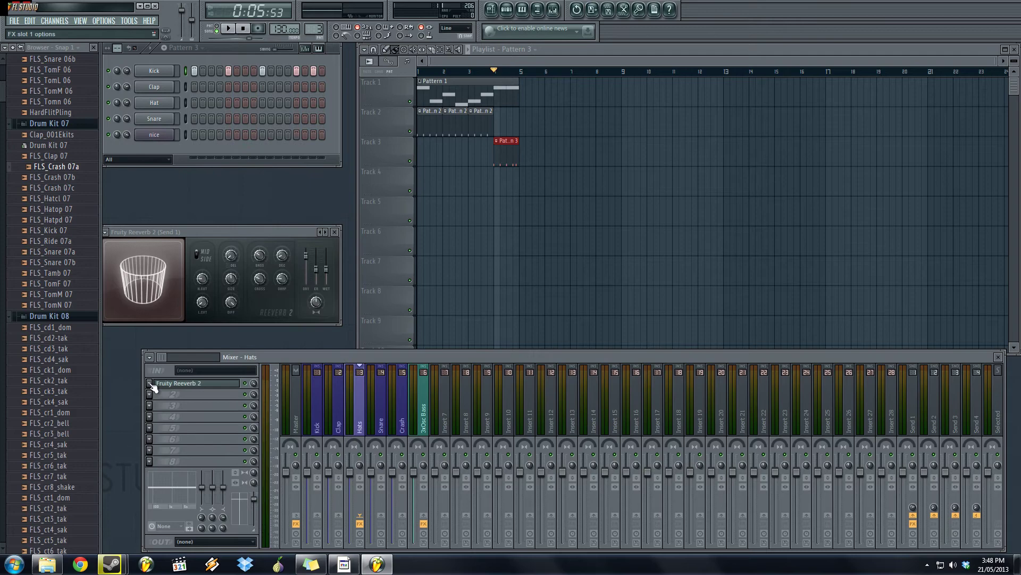
click(150, 383)
mouse_move(193, 342)
click(267, 154)
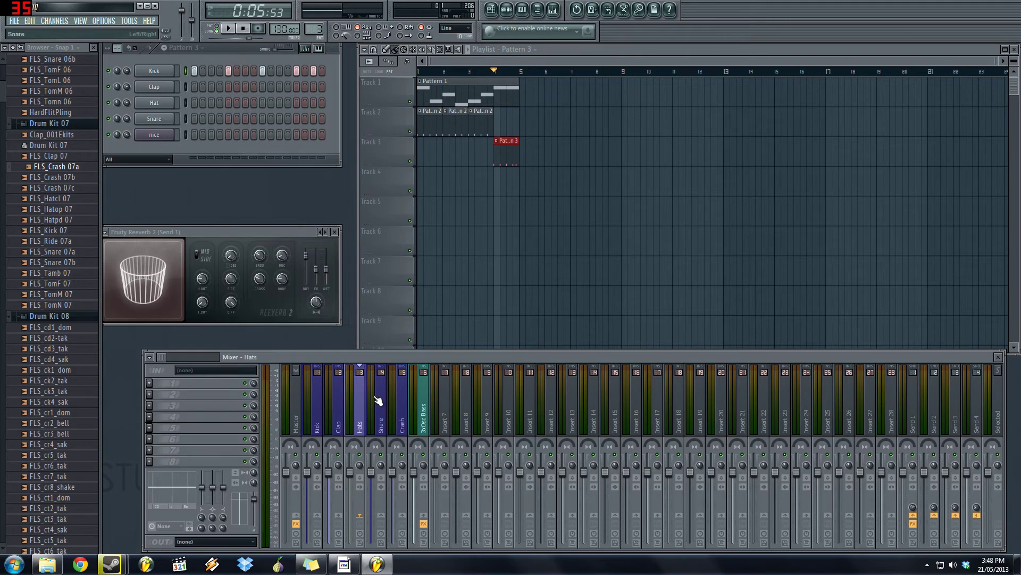
click(379, 407)
click(403, 411)
- Reposition the Send 1 Fruity Reeverb 2 window and play the song to hear the drums through the send
drag(271, 228, 277, 194)
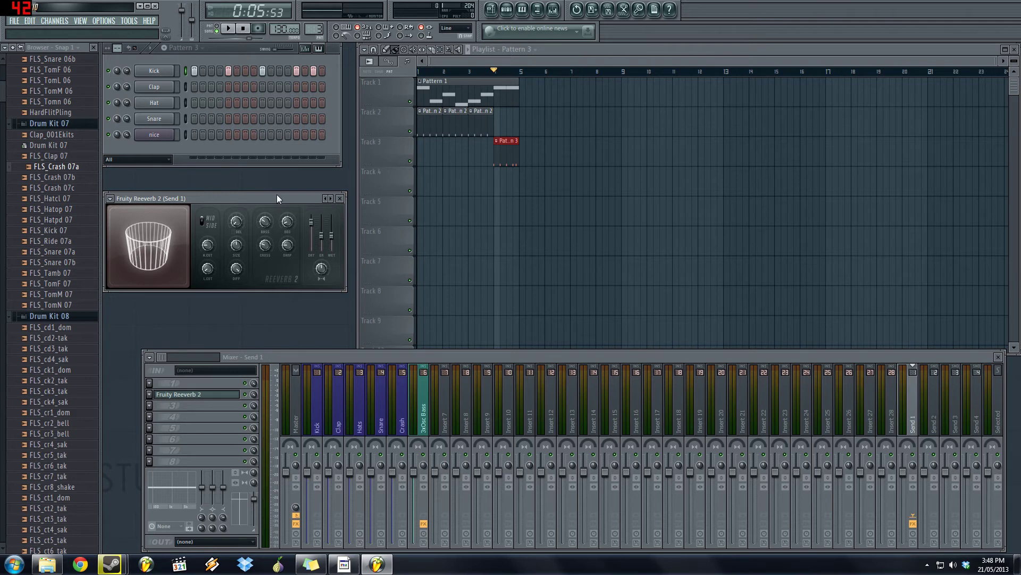
key(space)
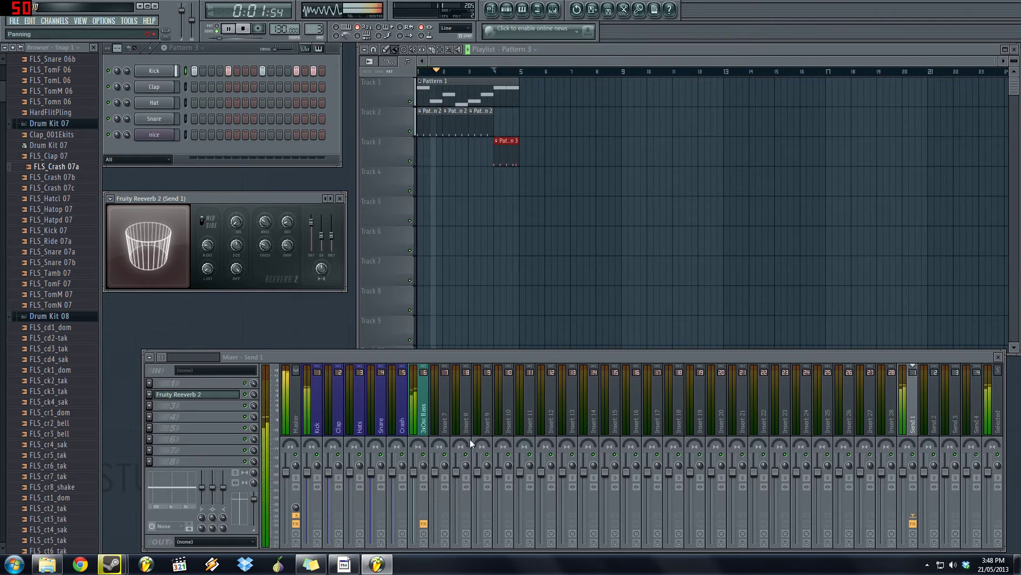
key(space)
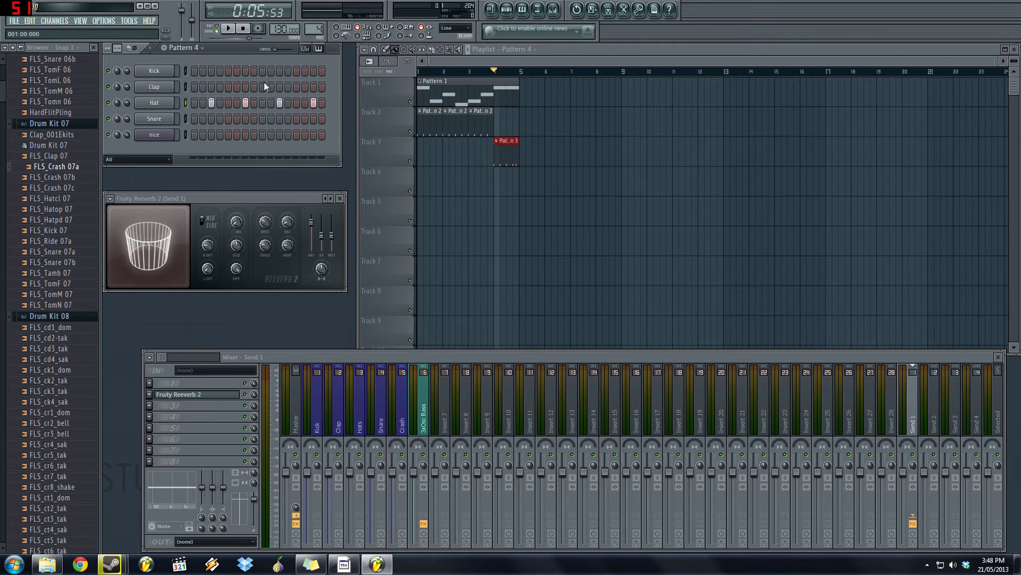
- Add a Snare hit on step 9 of Pattern 4 and place the pattern four times on Track 4 across bars 5 to 8
click(263, 118)
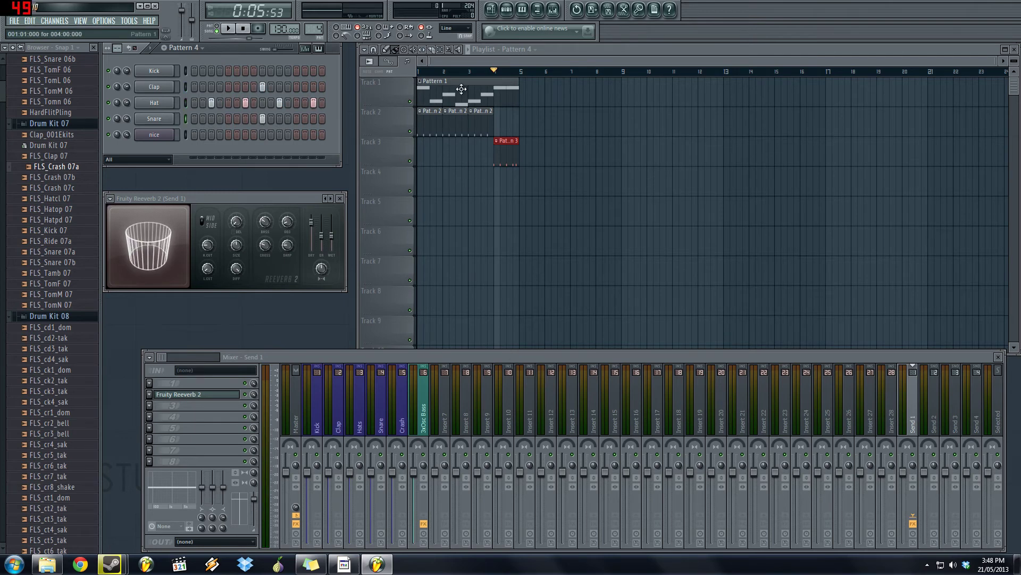
scroll(317, 32, down, 1)
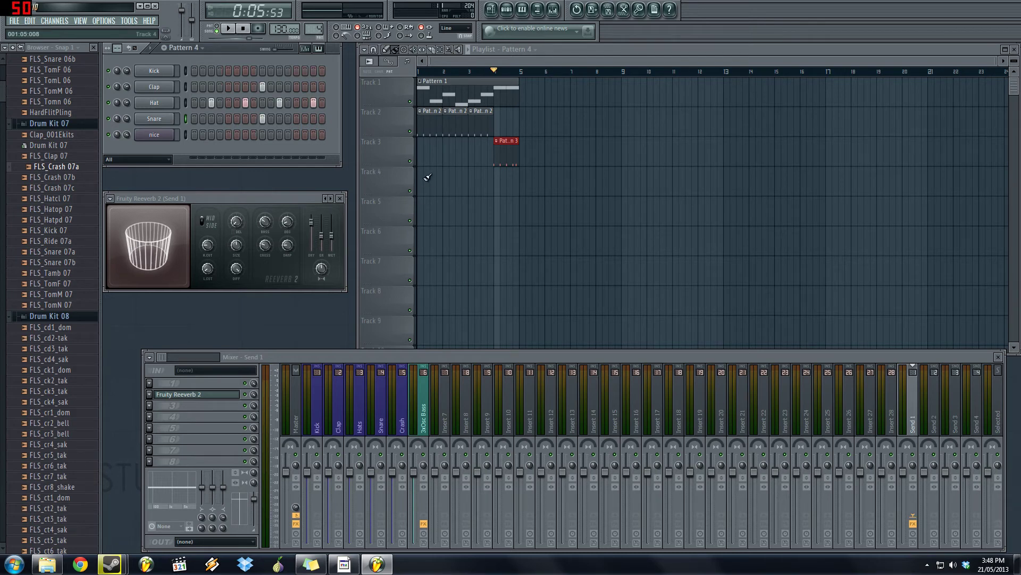
mouse_move(525, 183)
mouse_down()
mouse_move(636, 181)
mouse_move(611, 178)
mouse_up()
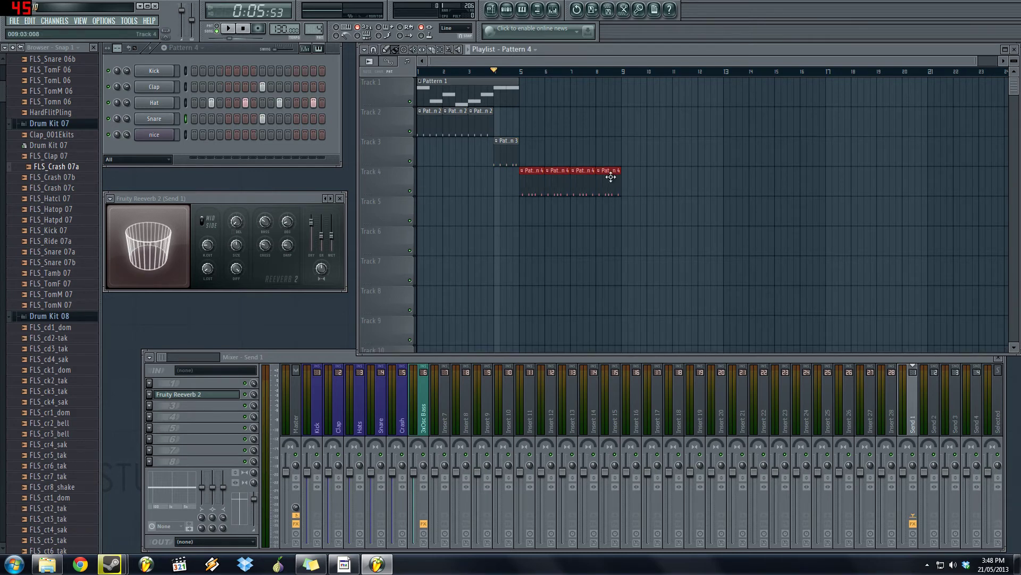
- Repeat the arrangement from bar 5 with three Pattern 2 clips on Track 2 and Pattern 1 on Track 1
click(475, 113)
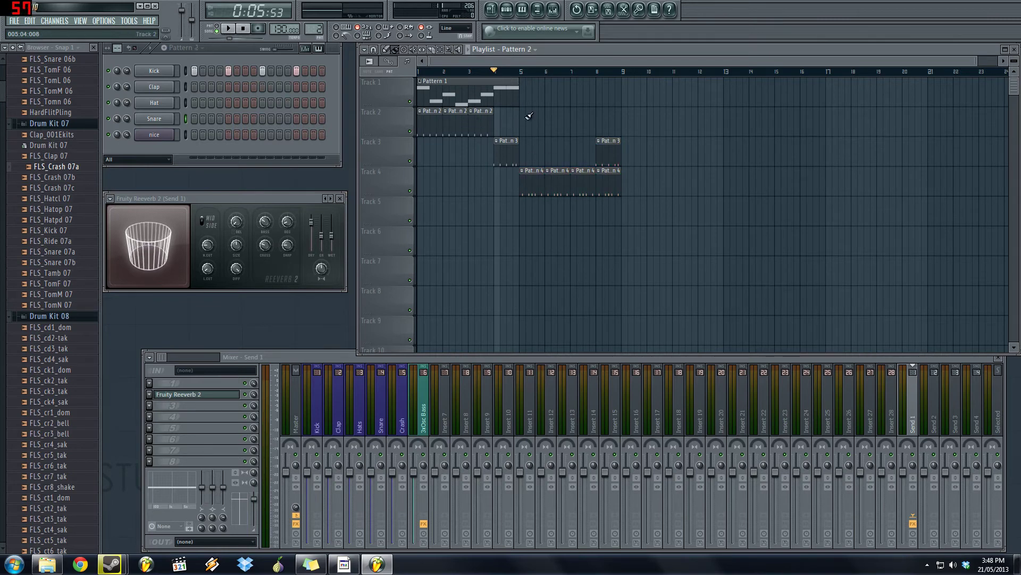
drag(529, 115, 551, 124)
click(520, 104)
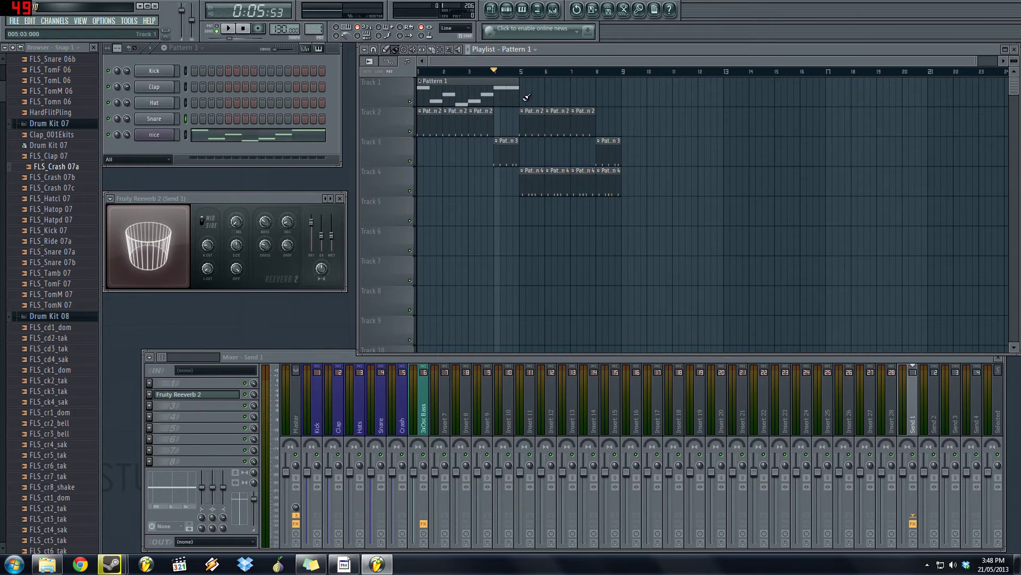
click(527, 97)
- Play the arrangement and try out Hat hits on the opening steps of Pattern 5
key(space)
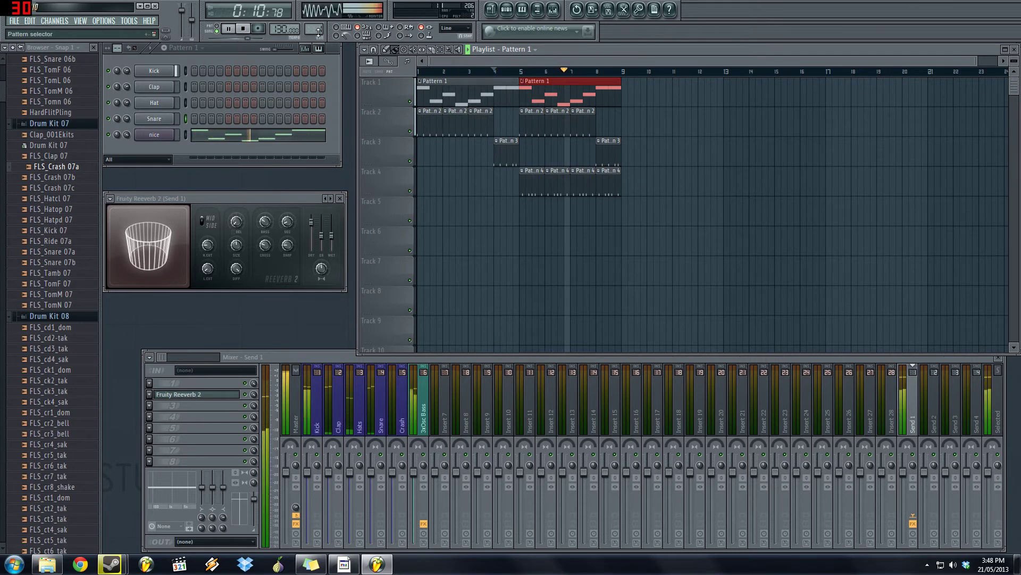
scroll(318, 32, up, 3)
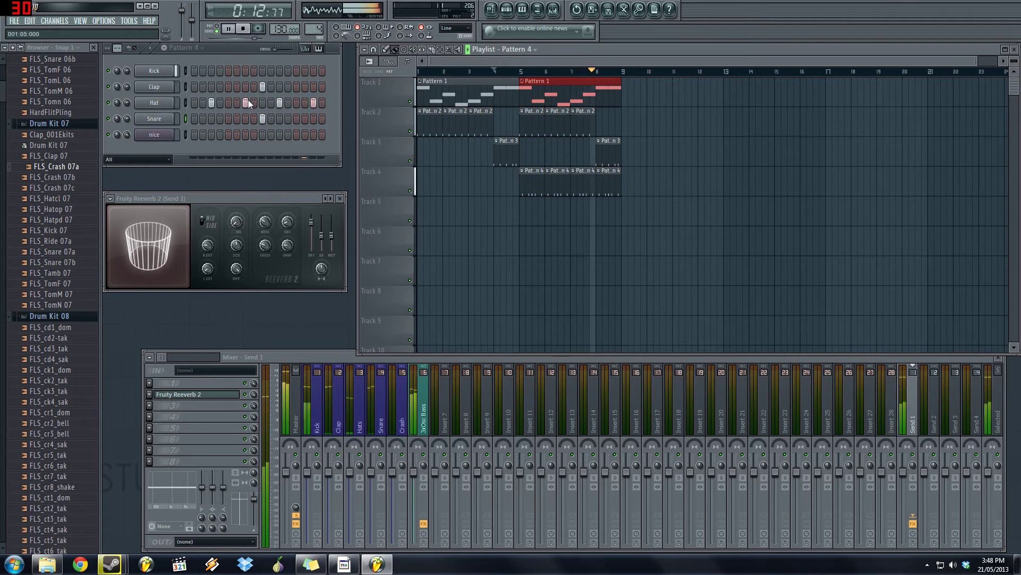
scroll(315, 30, up, 1)
click(193, 102)
click(212, 103)
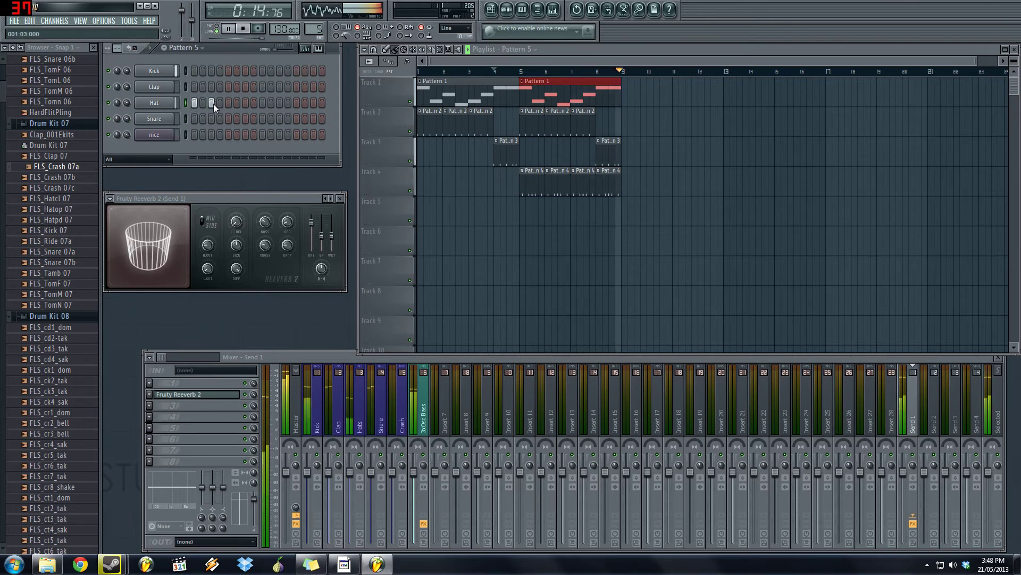
click(203, 103)
click(220, 103)
click(228, 103)
key(space)
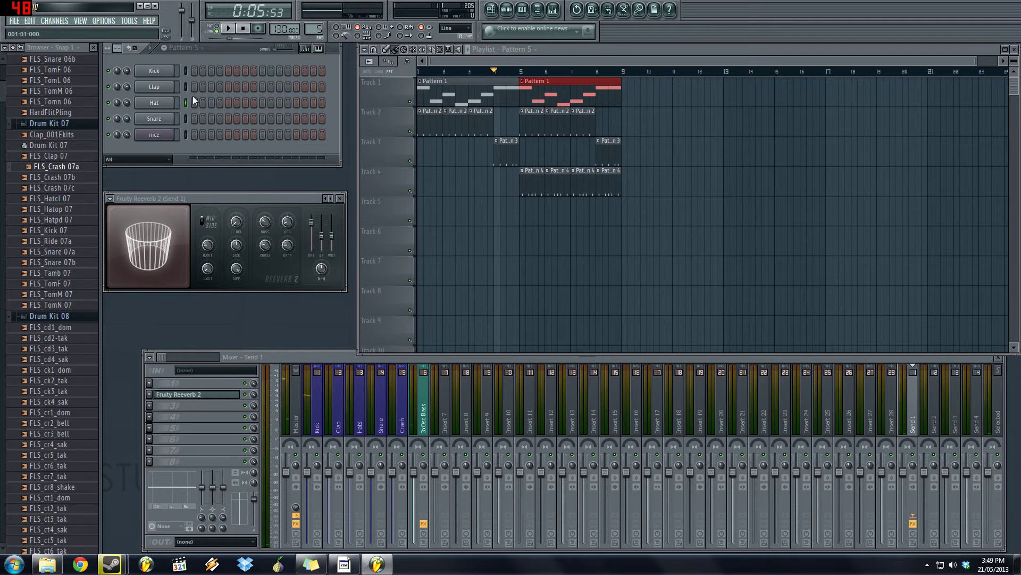
- Play the song from bar 5 to hear the repeated section with all drums
click(521, 72)
key(space)
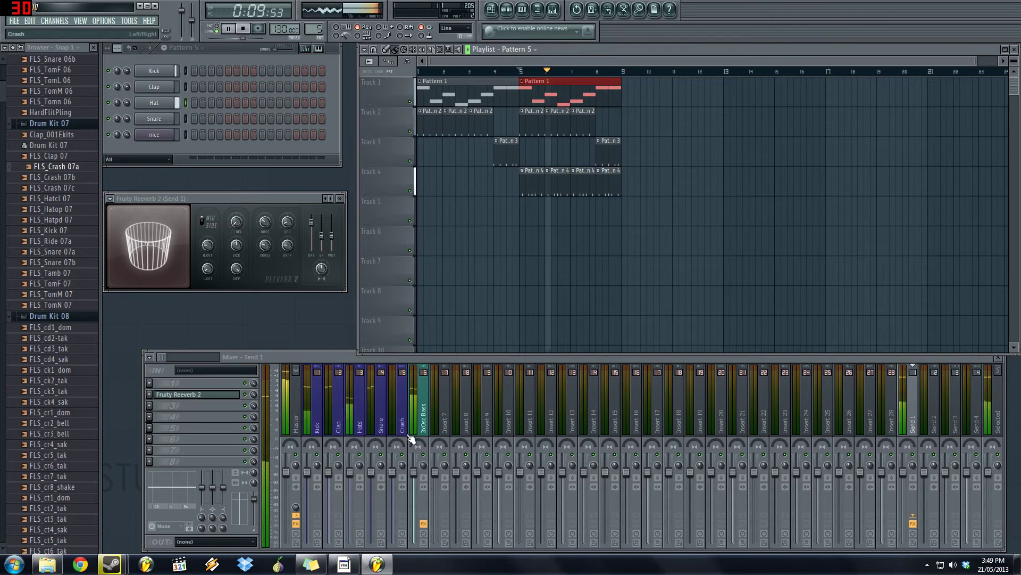
key(space)
- Rename the Send 1 mixer track to "Percussion SEND"
click(915, 408)
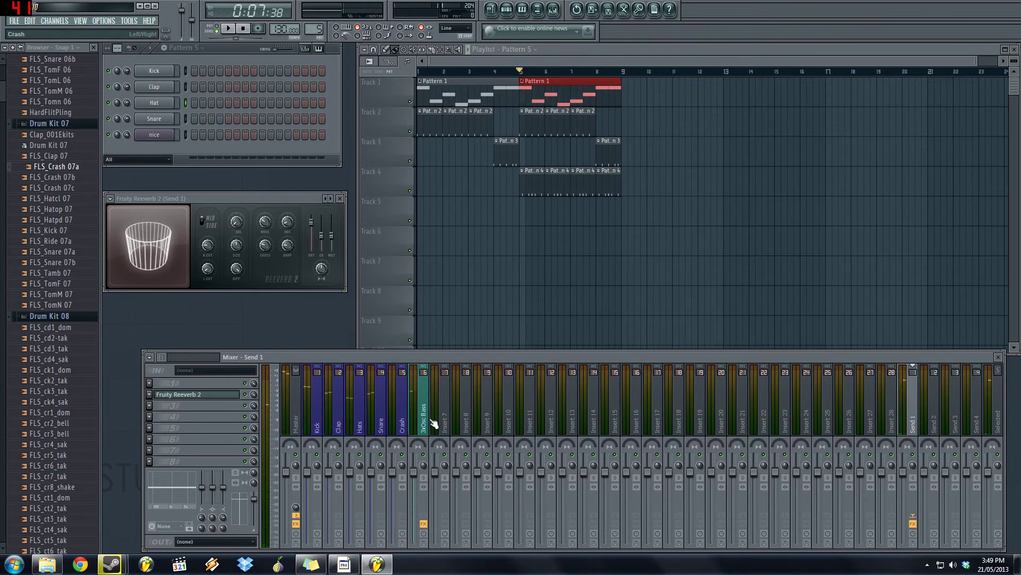
double_click(917, 420)
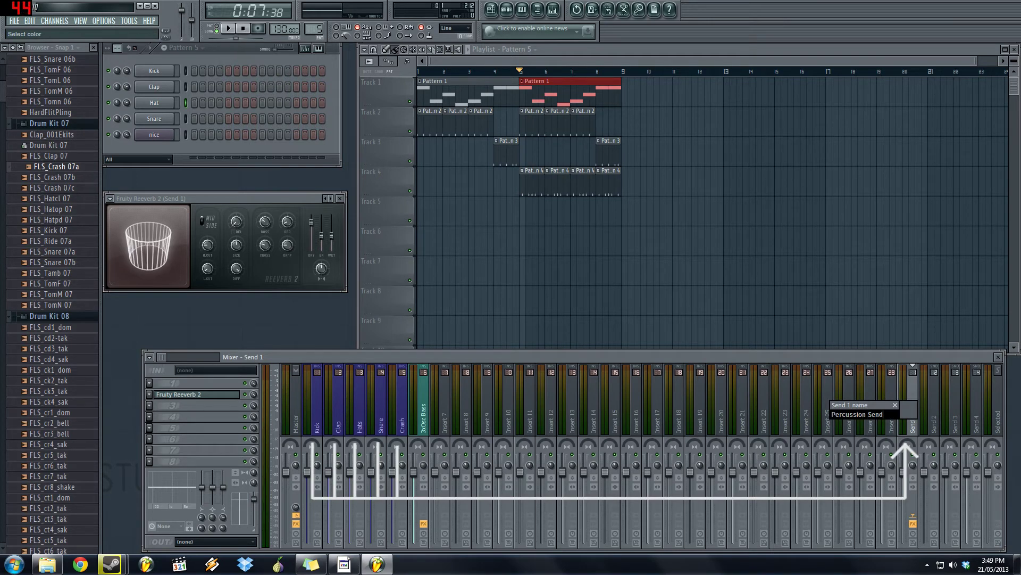
text(Percussion SEND)
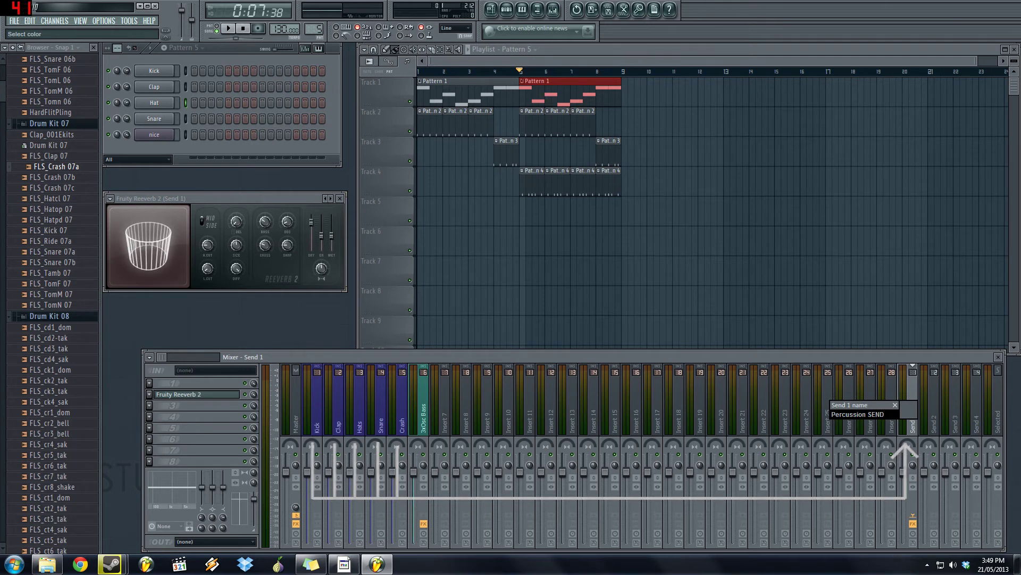
key(Return)
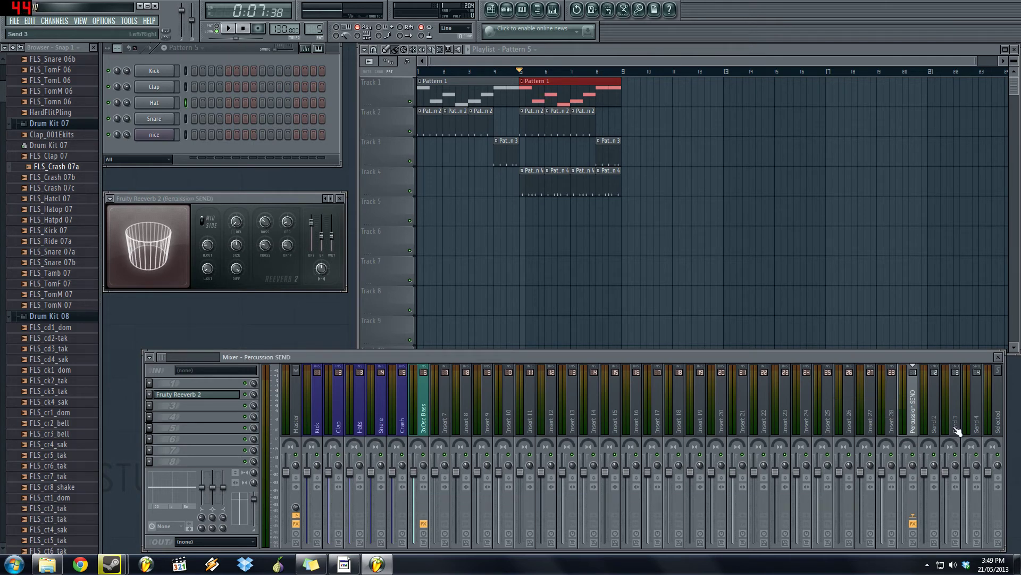
- Rename the Send 2 mixer track to "Voc"
click(928, 401)
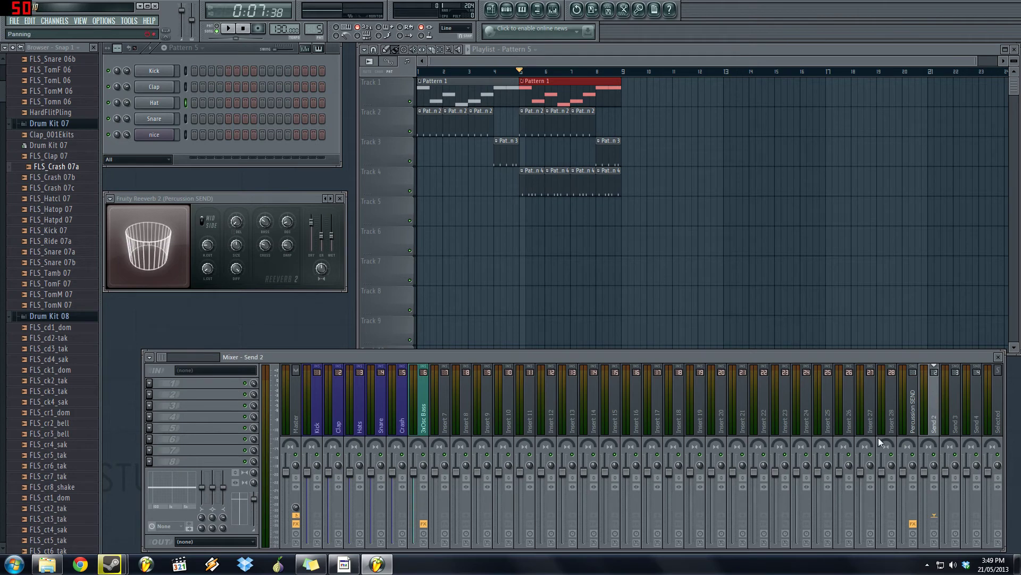
double_click(940, 421)
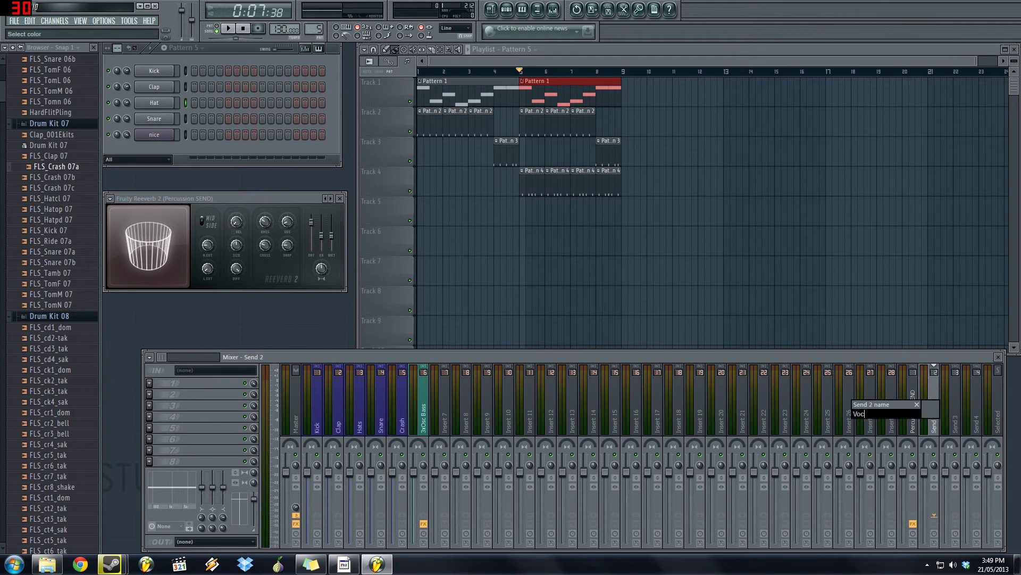
key(Return)
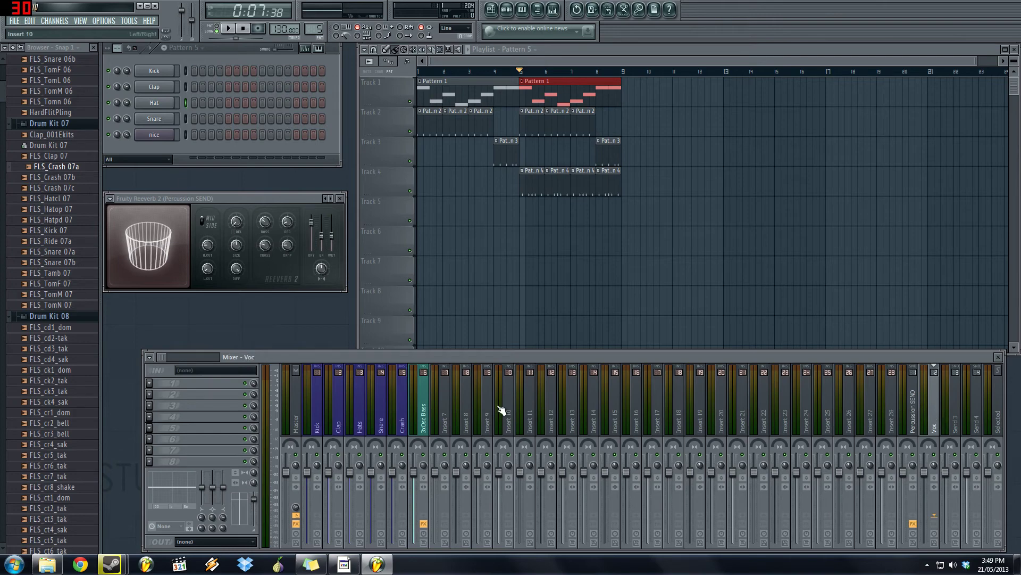
- Load Fruity Parametric EQ 2 into the second effect slot of the Voc send track
click(152, 404)
click(314, 336)
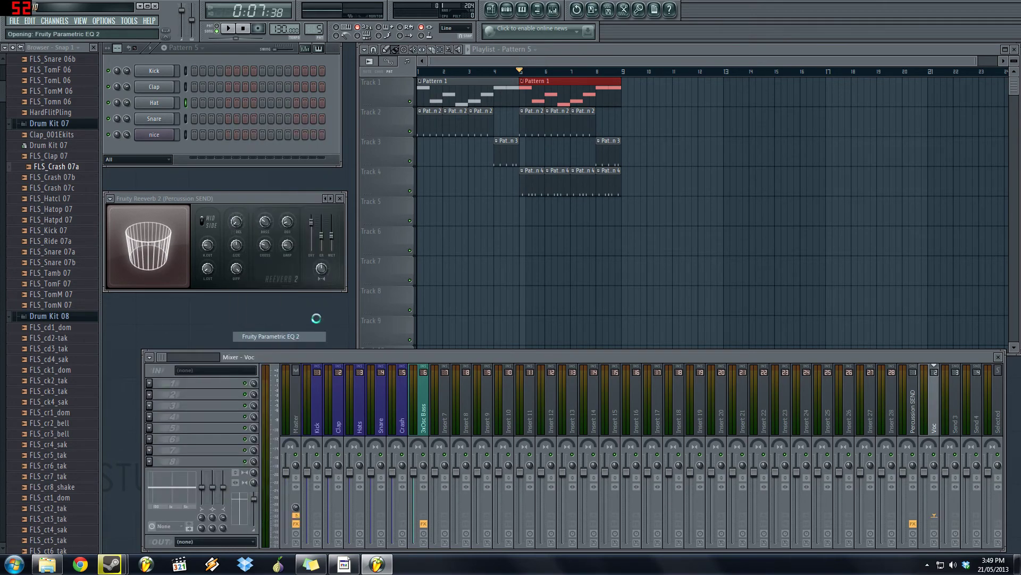
mouse_move(304, 228)
mouse_down()
mouse_move(301, 247)
mouse_move(201, 263)
mouse_move(307, 228)
mouse_up()
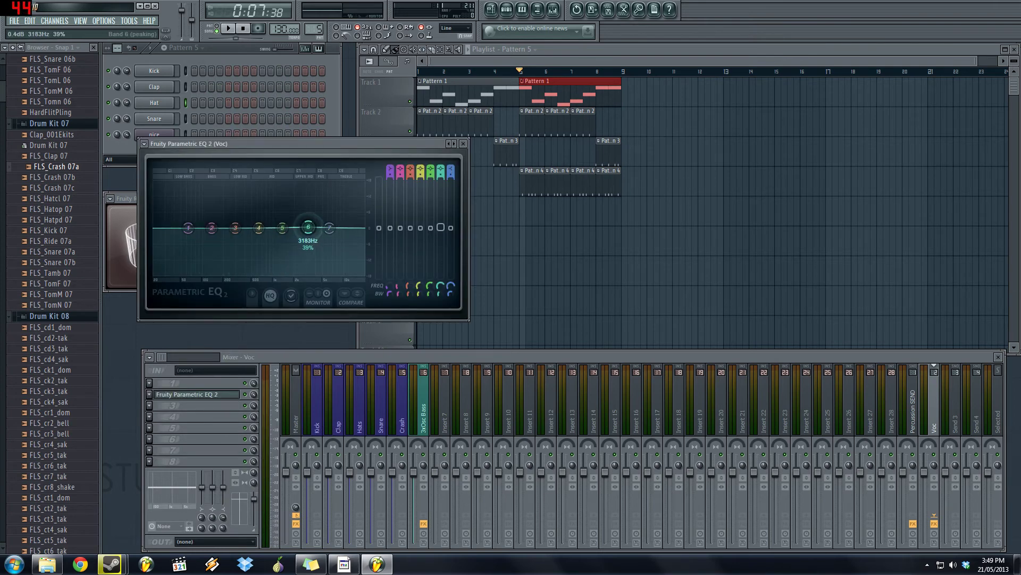
- Close the Voc EQ window and insert Sytrus and Harmor channels above the "nice" channel
click(463, 144)
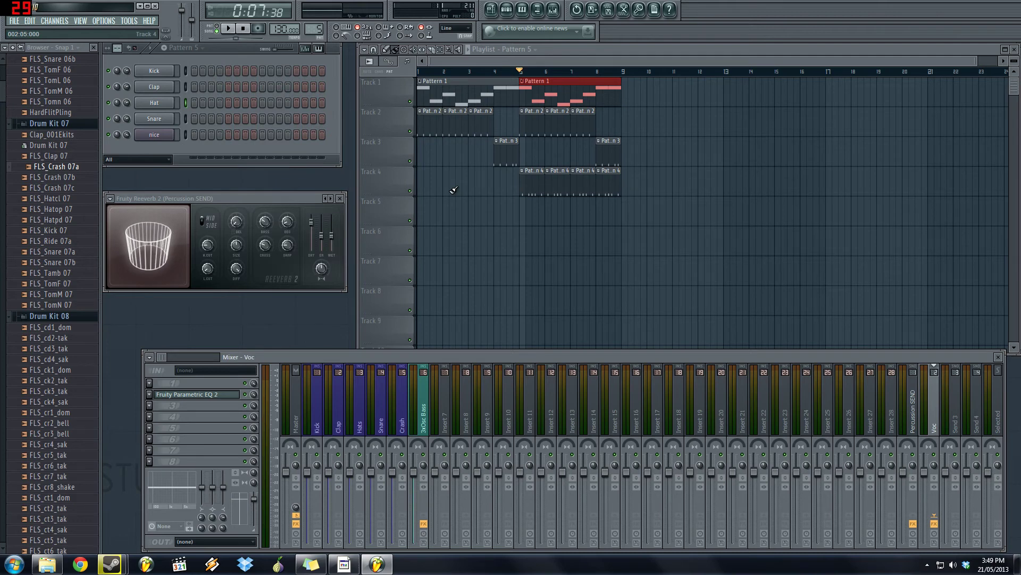
click(444, 411)
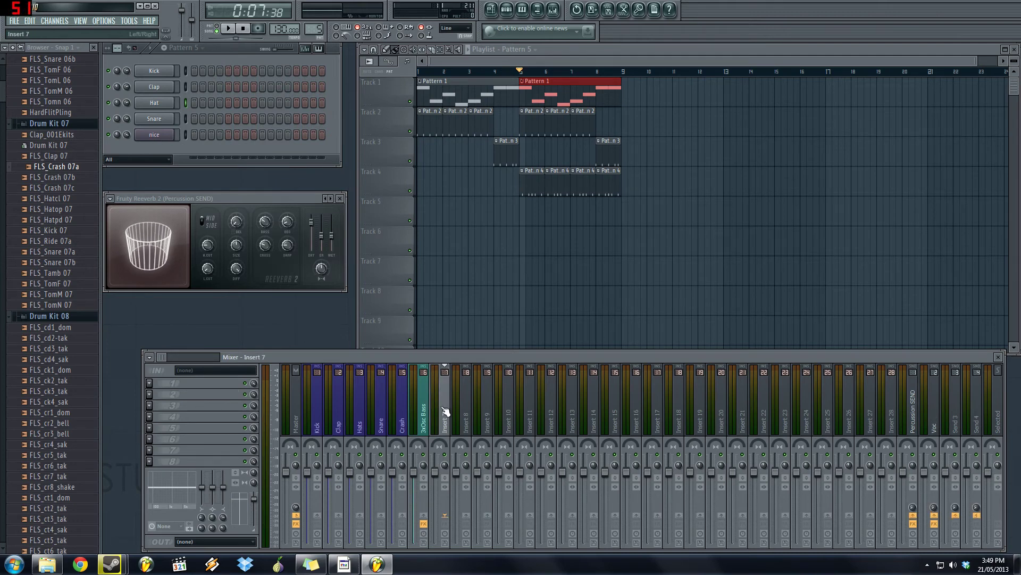
right_click(171, 134)
mouse_move(210, 243)
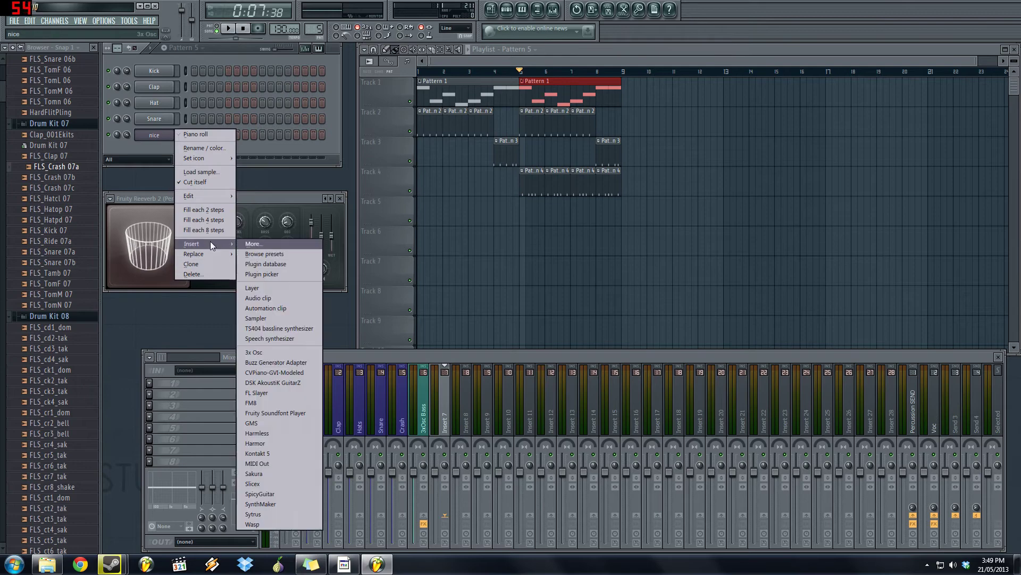
click(255, 515)
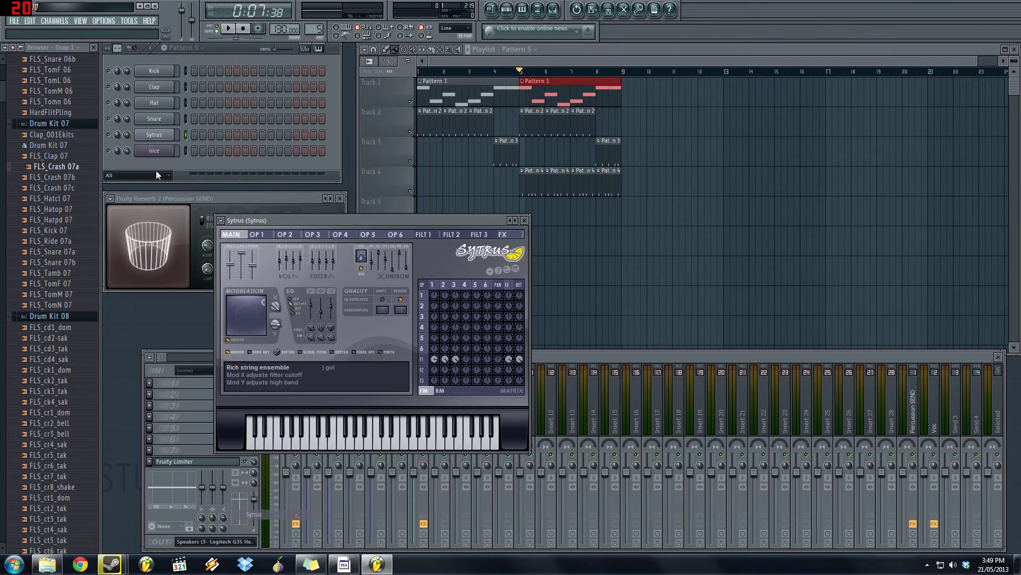
right_click(171, 151)
mouse_move(203, 260)
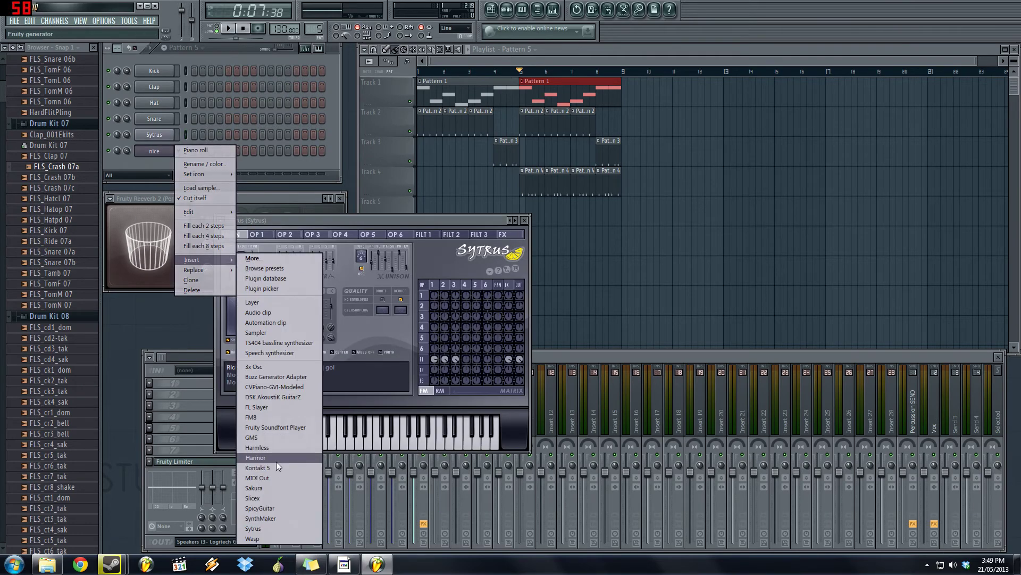
click(275, 458)
- Insert Sakura and FM8 channels above the "nice" channel and close all four synth windows
right_click(158, 168)
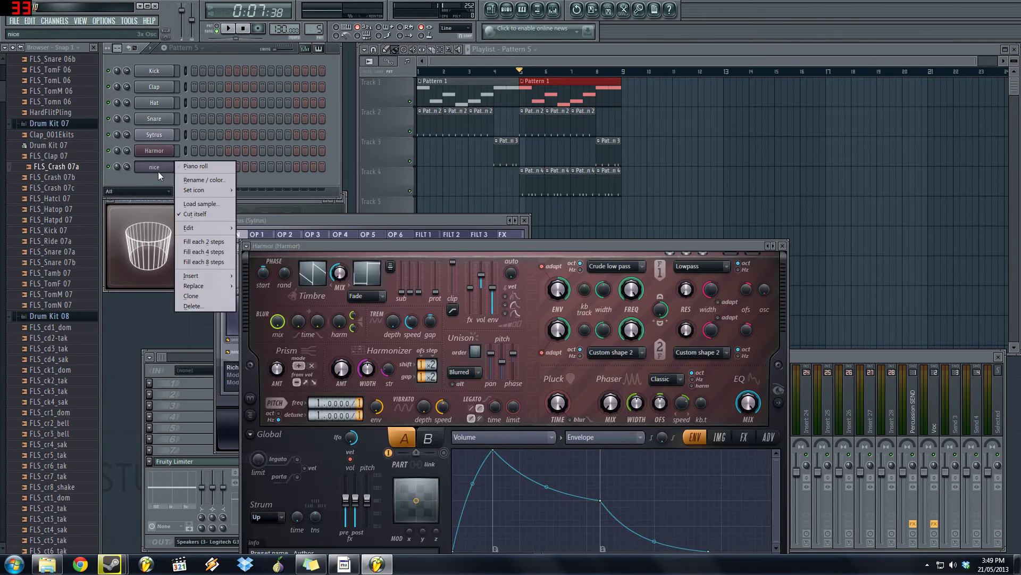
mouse_move(209, 274)
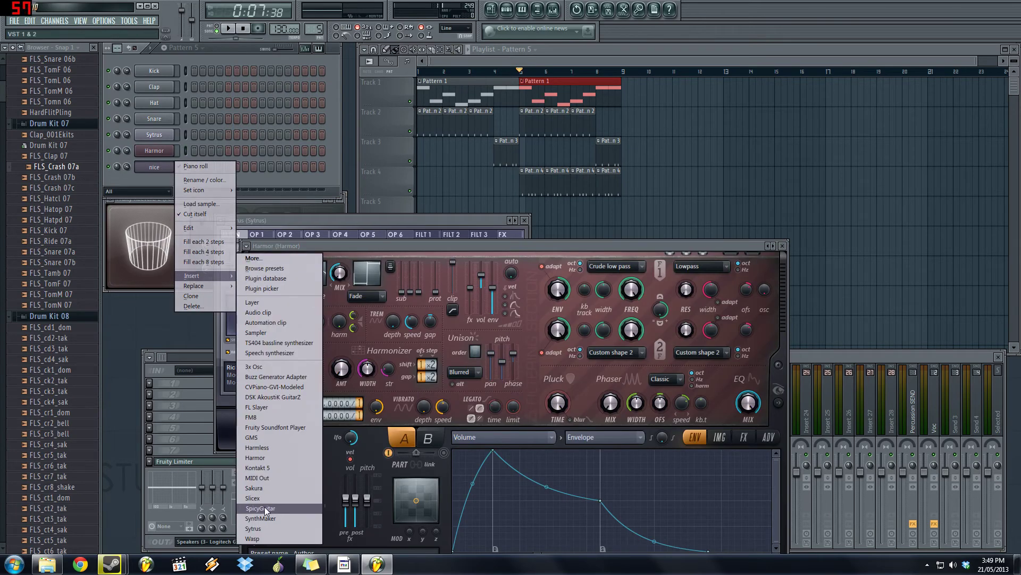
click(260, 488)
right_click(174, 179)
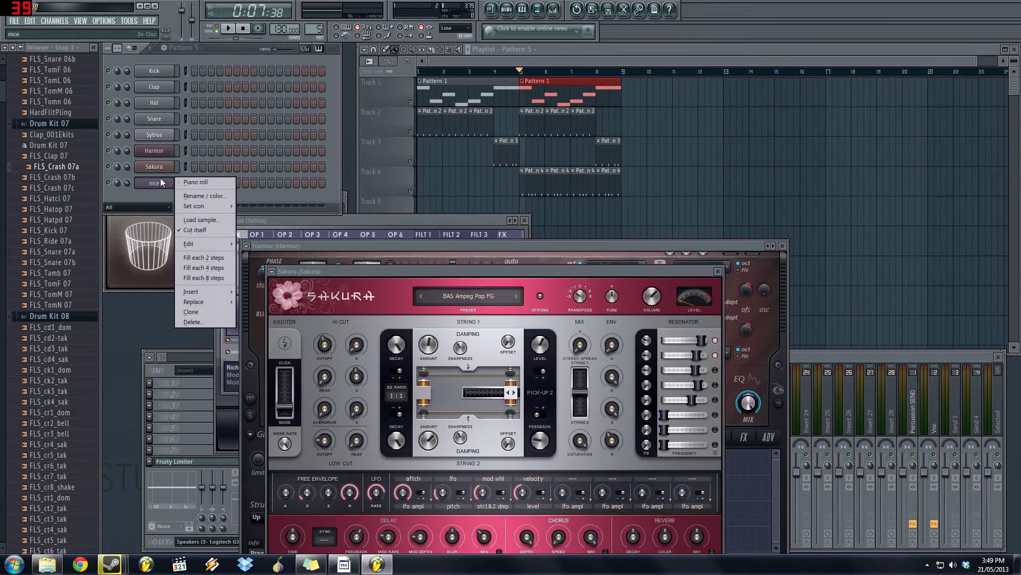
mouse_move(202, 291)
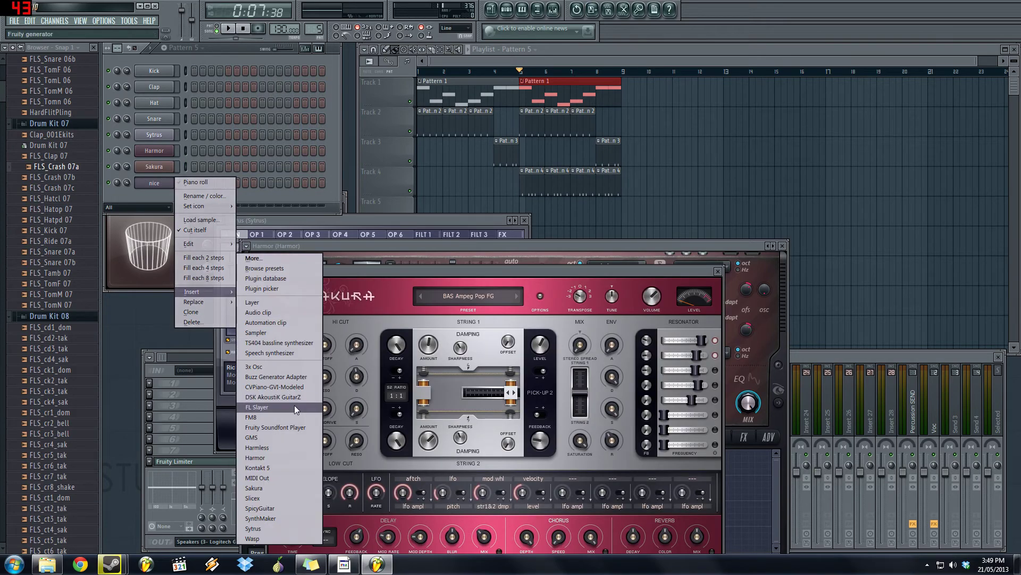
click(277, 417)
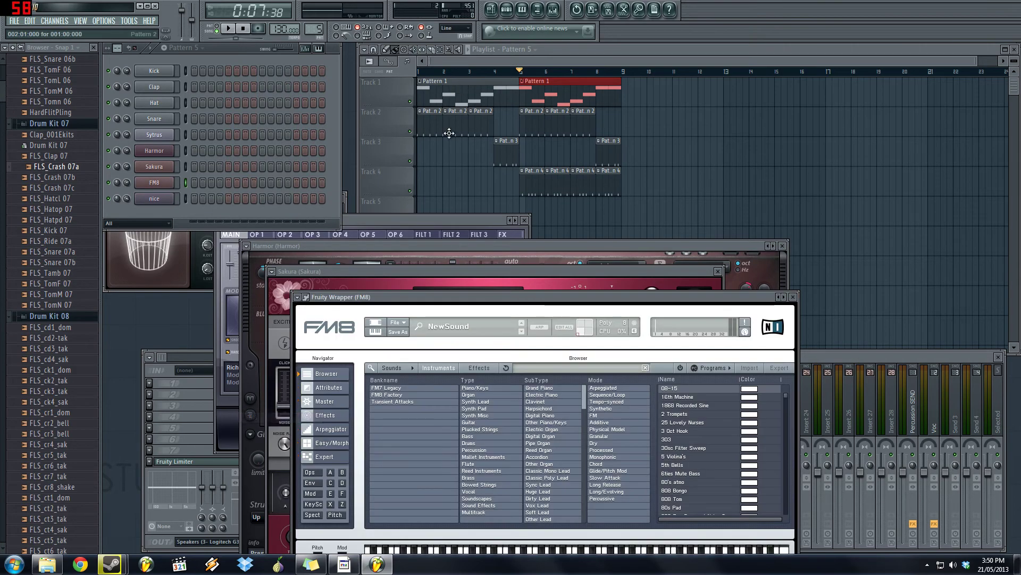
click(793, 296)
click(718, 271)
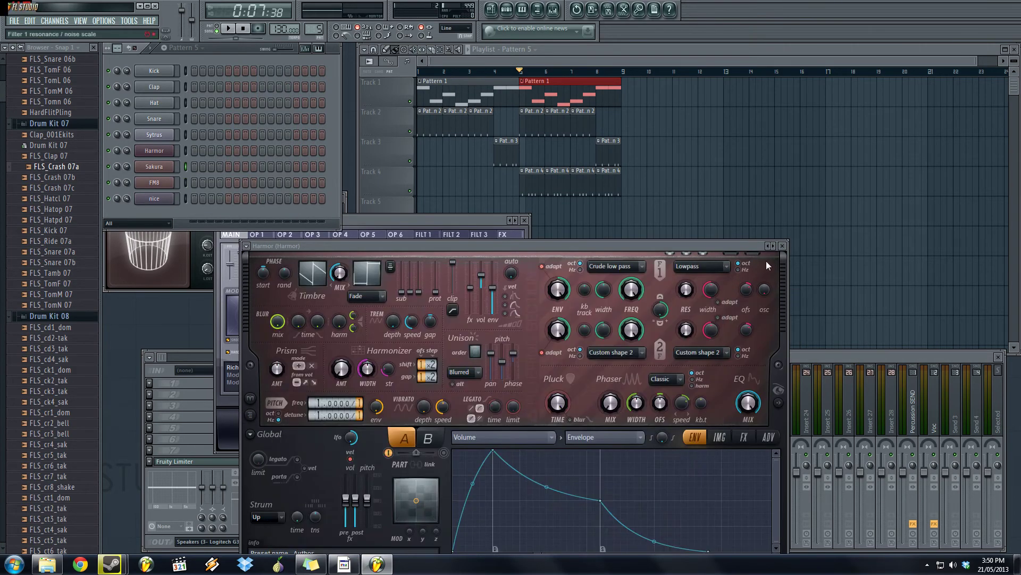
click(782, 246)
click(525, 222)
- Route the FM8 channel to mixer track 7 and the Sakura channel to mixer track 8
click(155, 183)
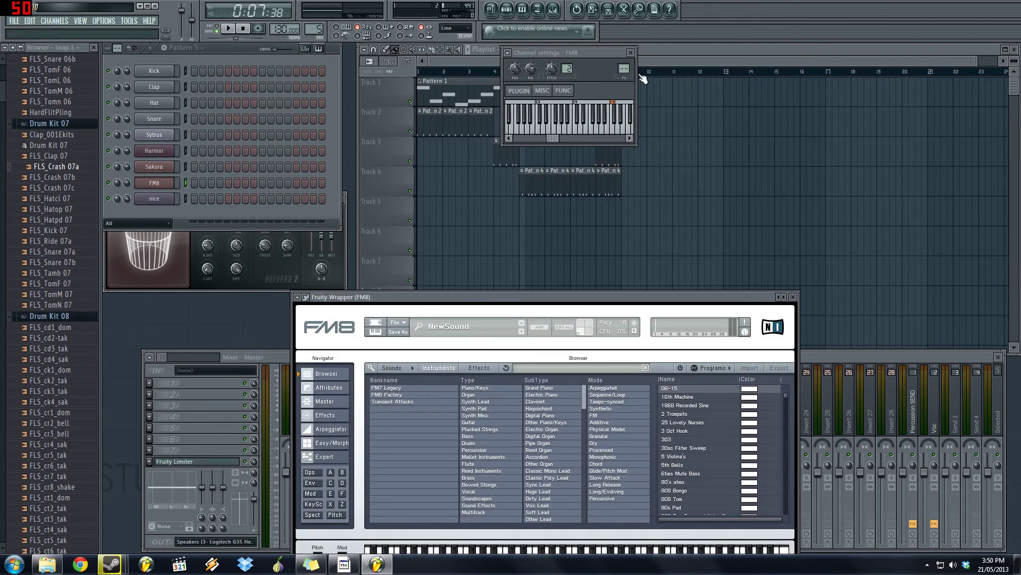
click(793, 296)
scroll(624, 68, up, 4)
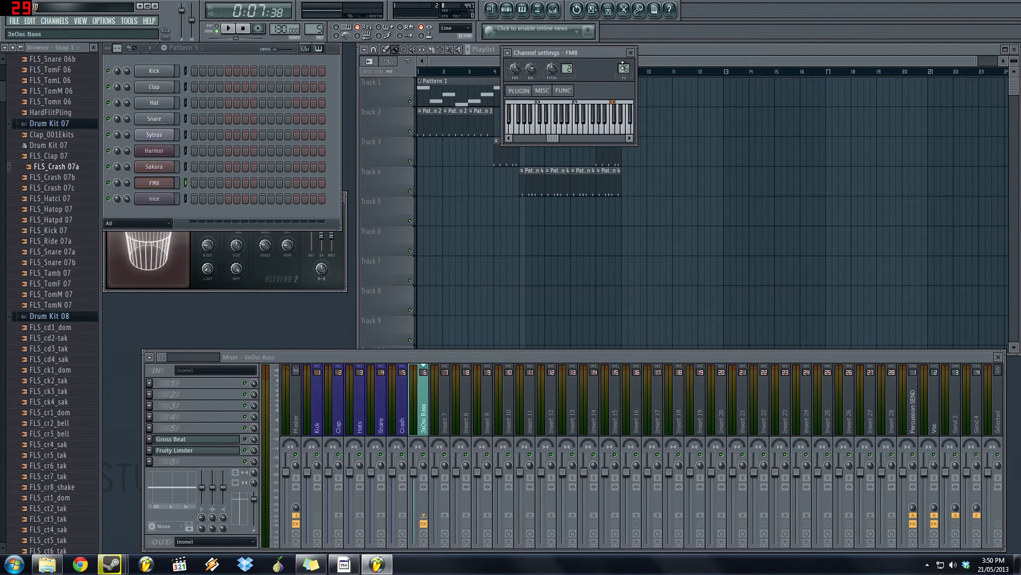
click(154, 167)
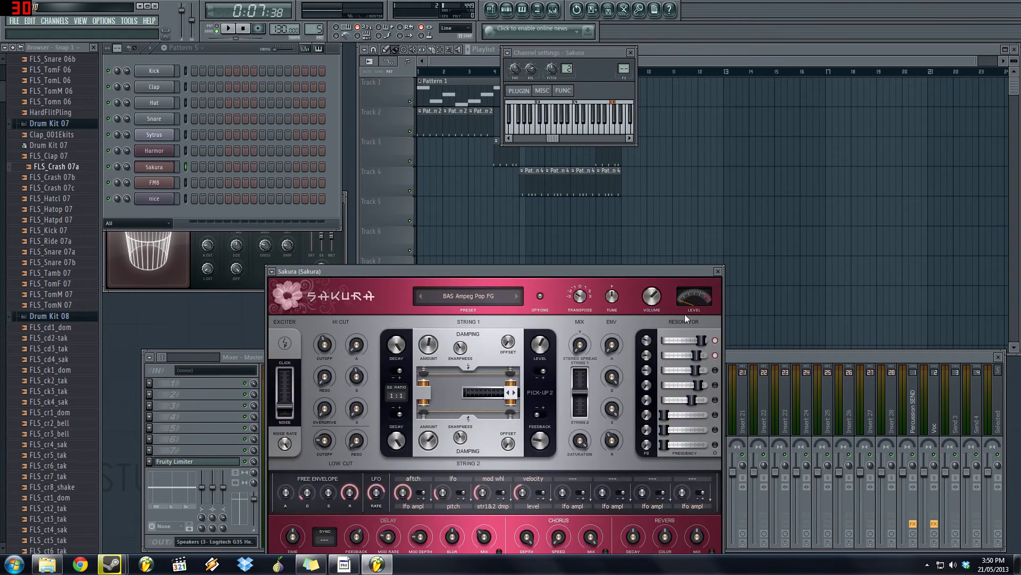
click(717, 271)
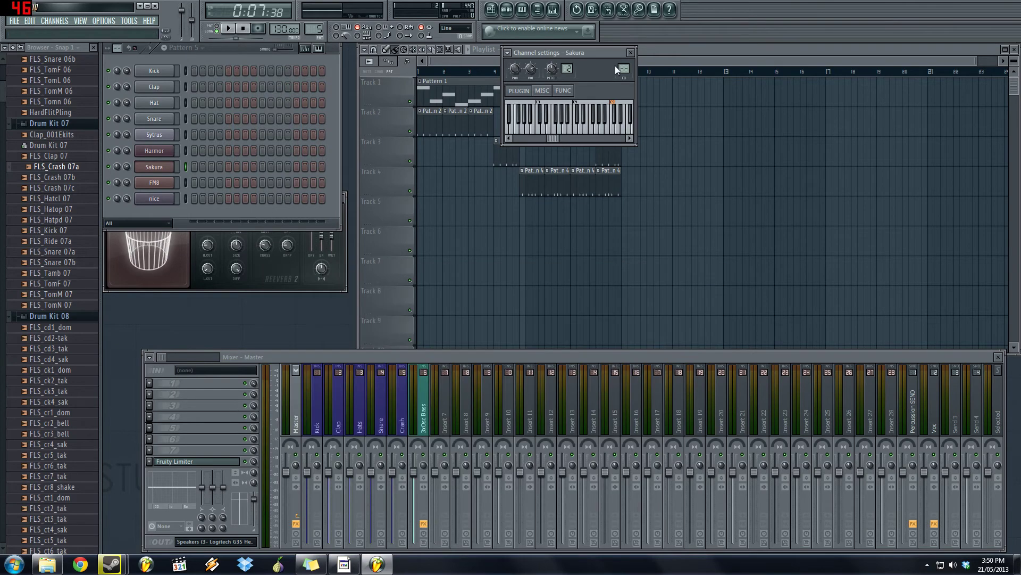
scroll(623, 68, up, 8)
- Route the Harmor channel to mixer track 9 and the Sytrus channel to mixer track 10
click(154, 150)
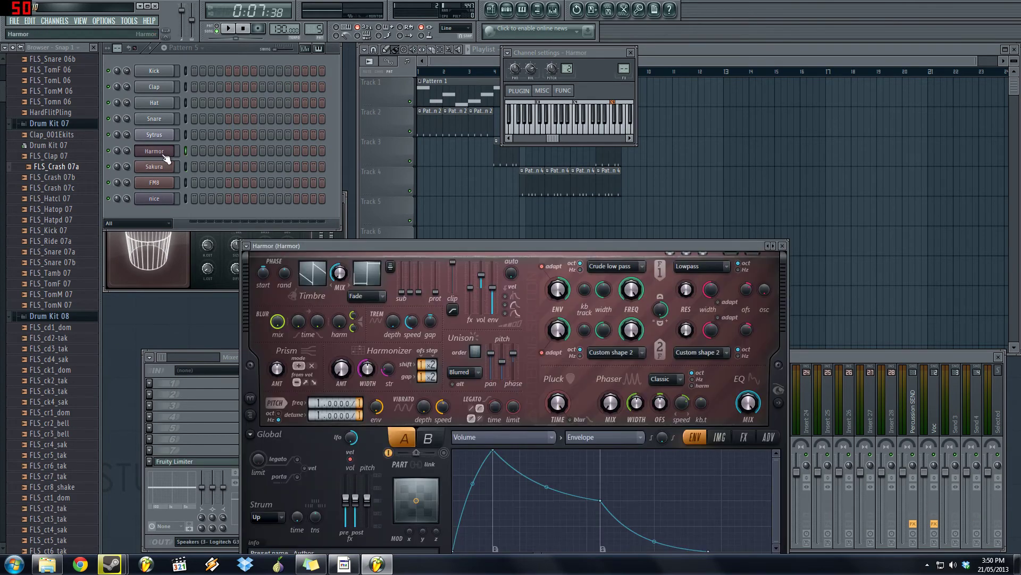
key(Escape)
scroll(619, 71, up, 9)
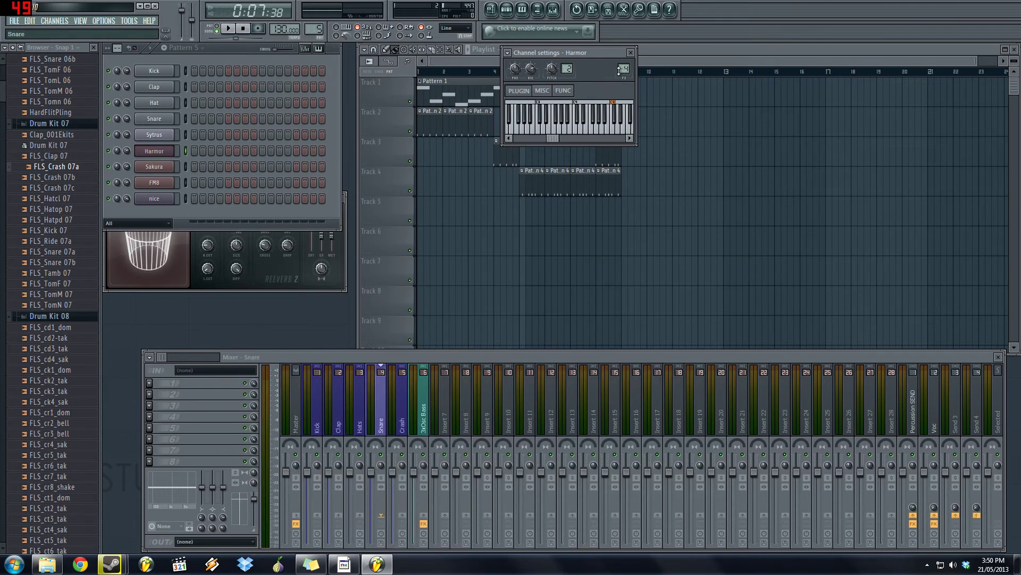
click(157, 136)
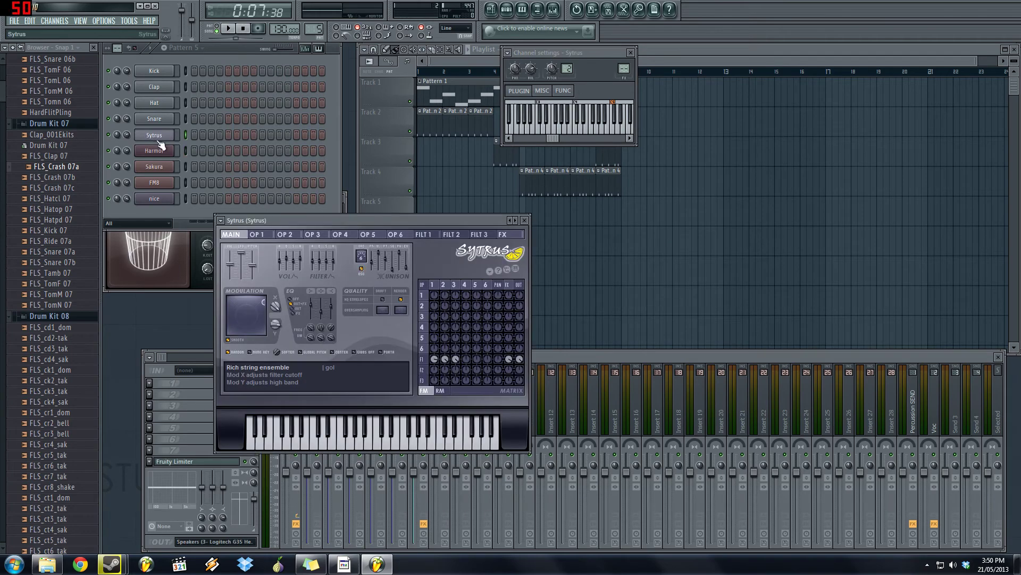
click(526, 220)
scroll(624, 69, up, 10)
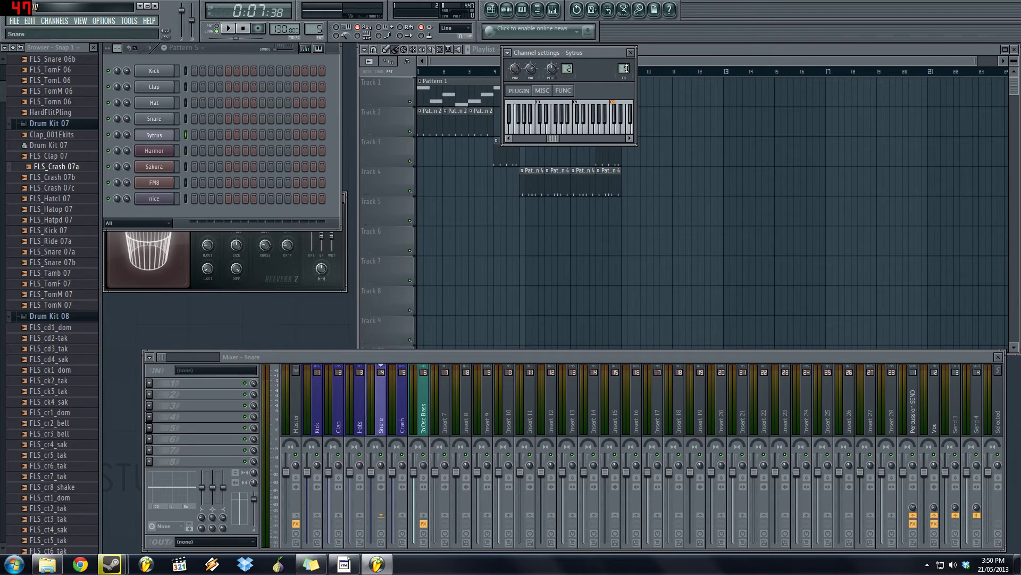
- Rename the Insert 7 mixer track to "FM8 1" and Insert 8 to "Sakura 1"
click(448, 422)
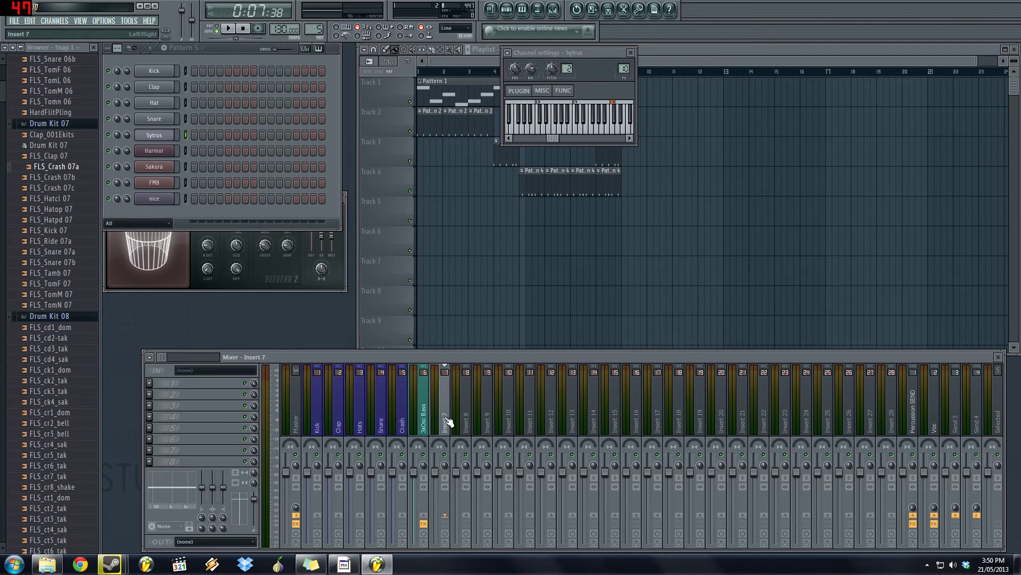
double_click(449, 422)
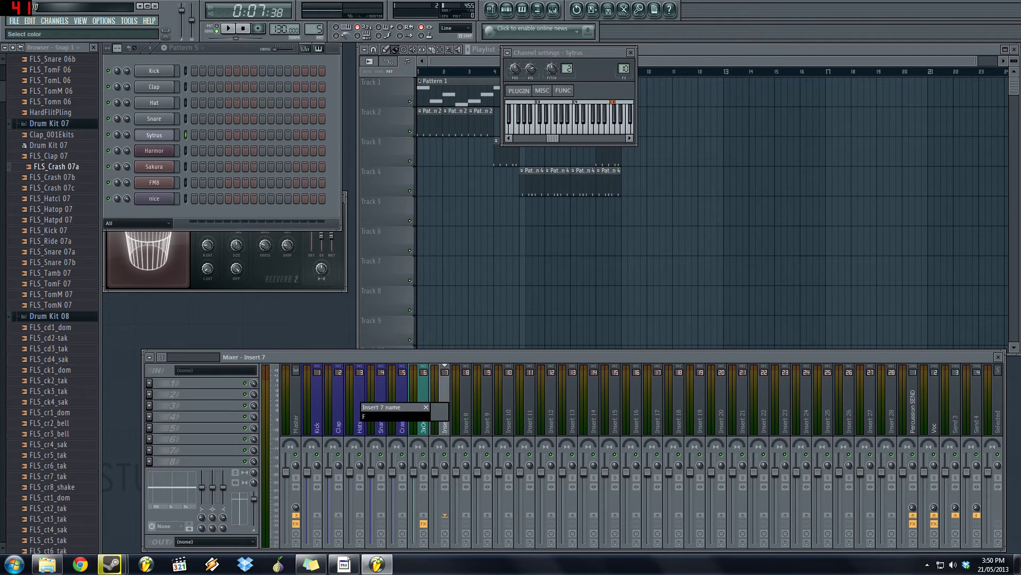
key(Return)
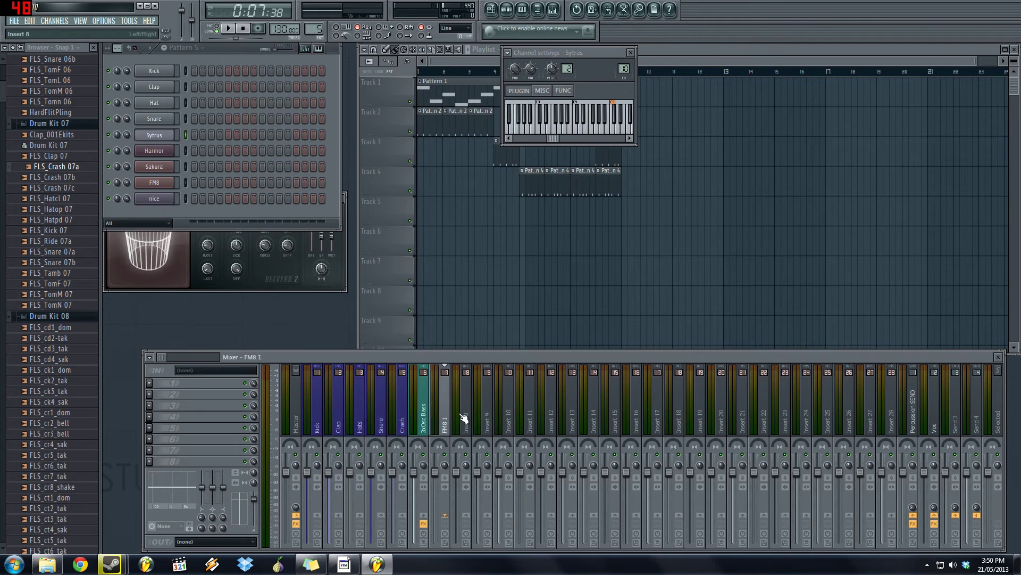
click(465, 419)
double_click(467, 421)
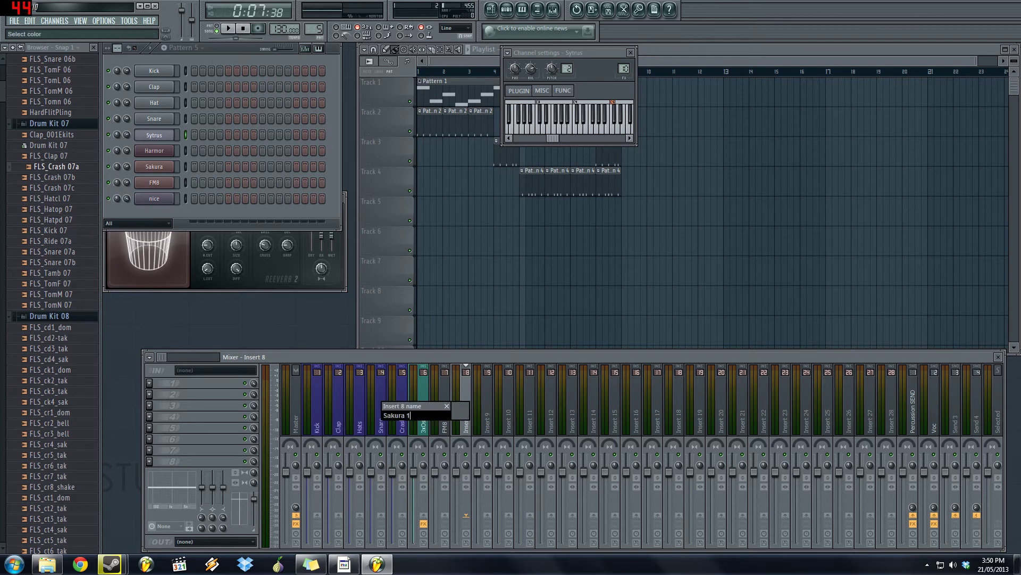
text(Sakura 1)
key(Return)
- Rename the Insert 9 mixer track to "Harmor 1" and Insert 10 to "Sytrus 1"
click(495, 412)
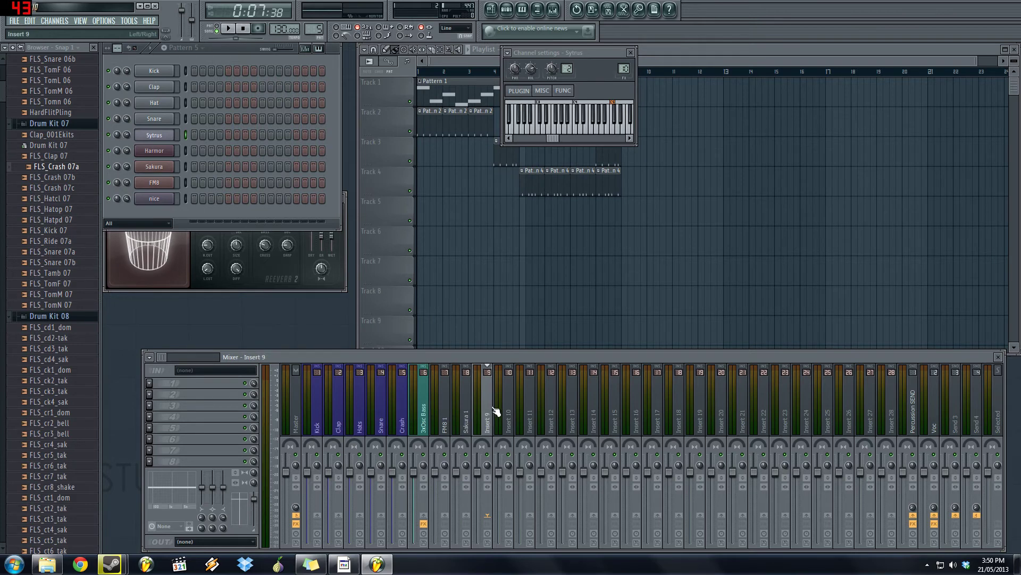
double_click(496, 411)
text(Harmor)
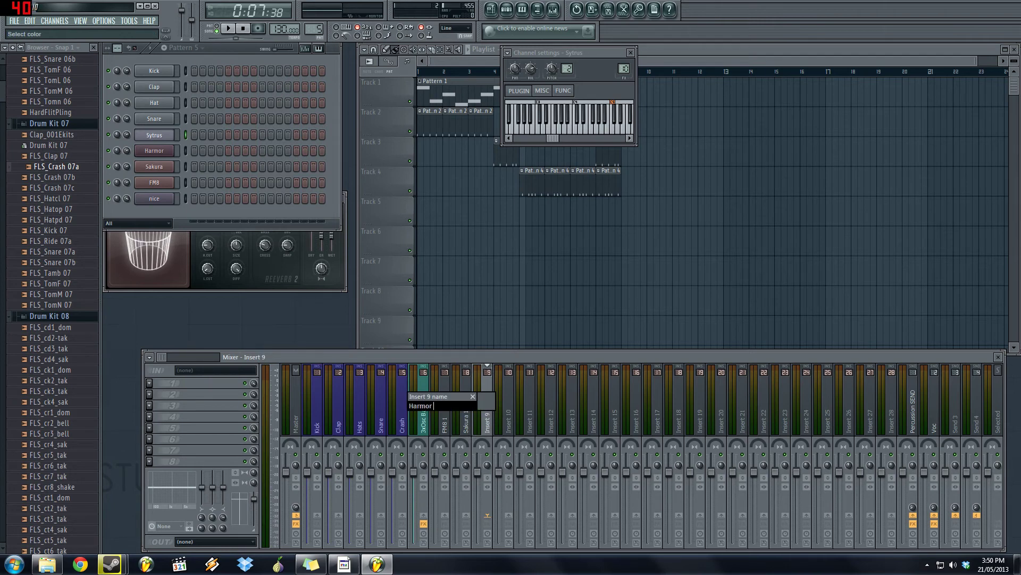
key(Return)
click(506, 417)
double_click(506, 417)
text(S)
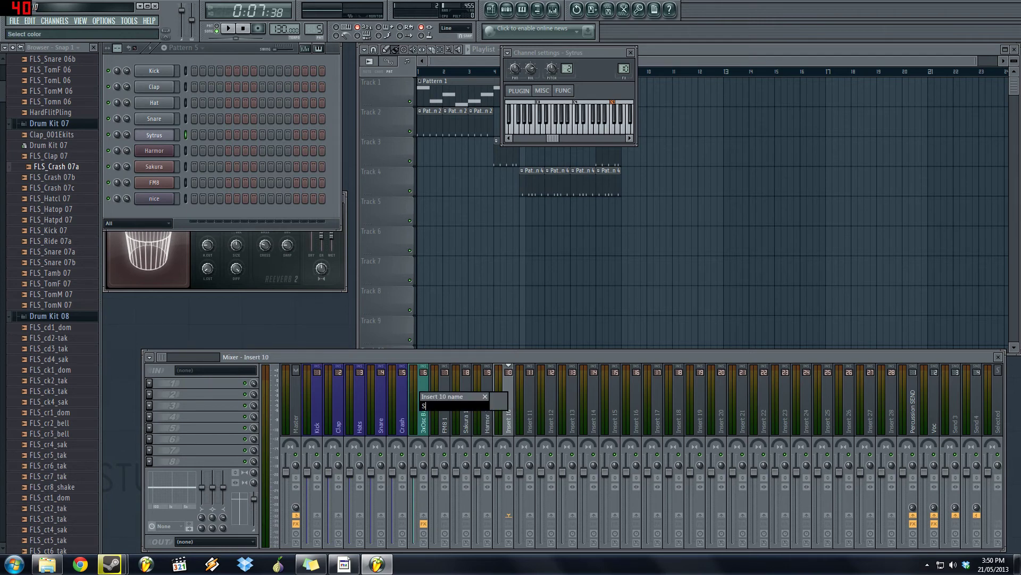
text(ytrus 1)
key(Return)
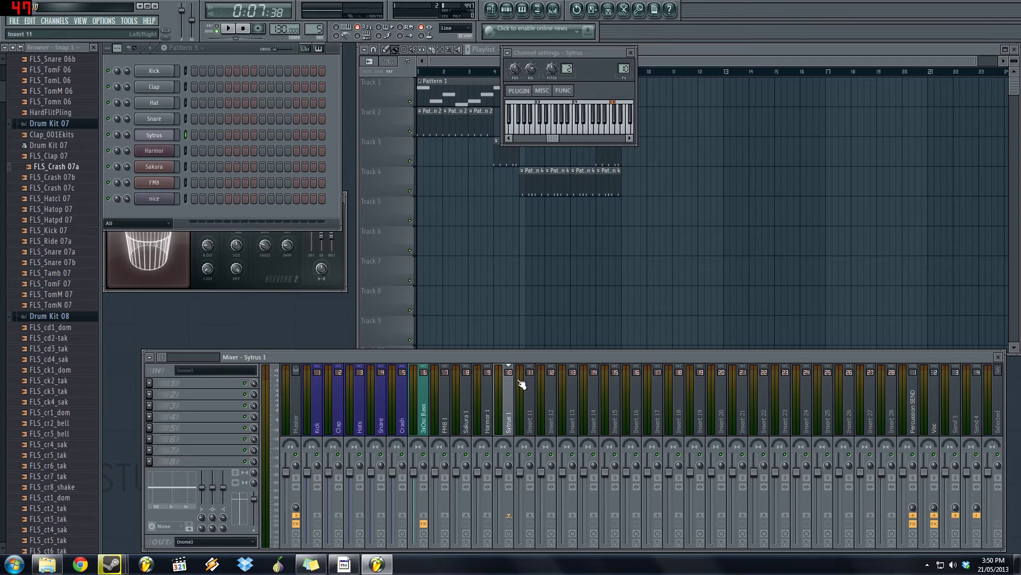
- Open the Harmor synth and move its window up so that its keyboard is accessible
click(442, 418)
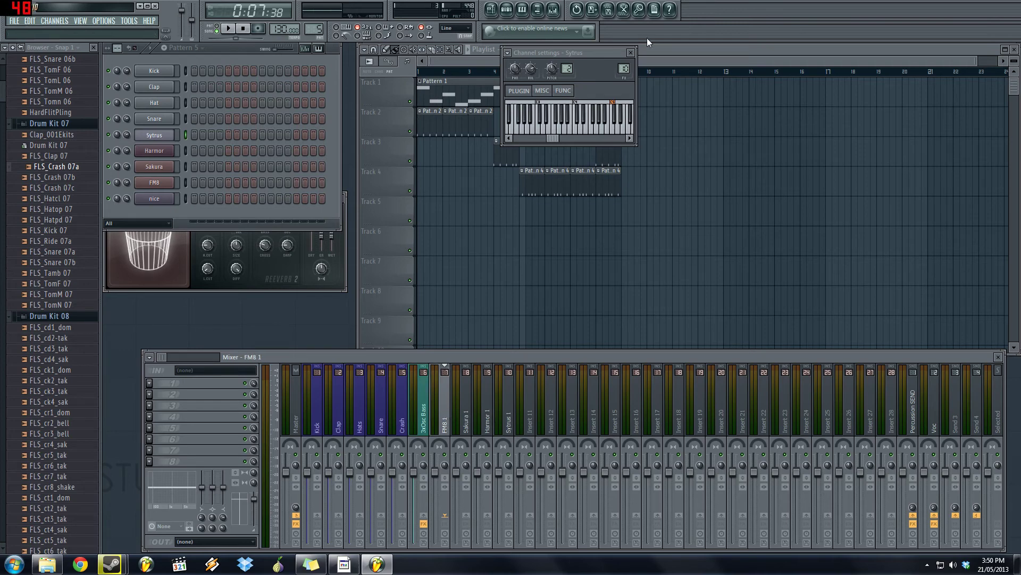
click(631, 53)
click(159, 151)
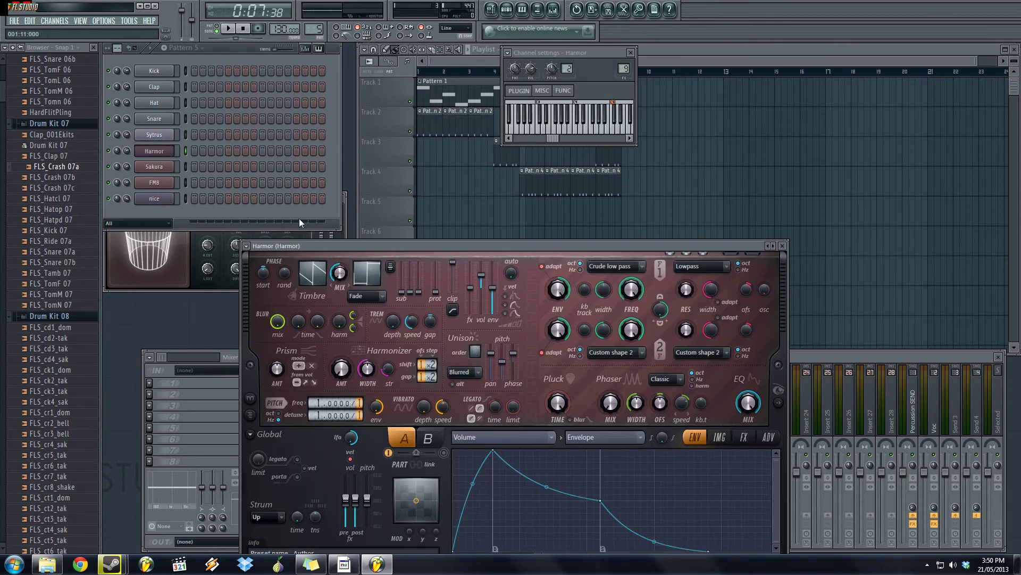
drag(668, 246, 886, 41)
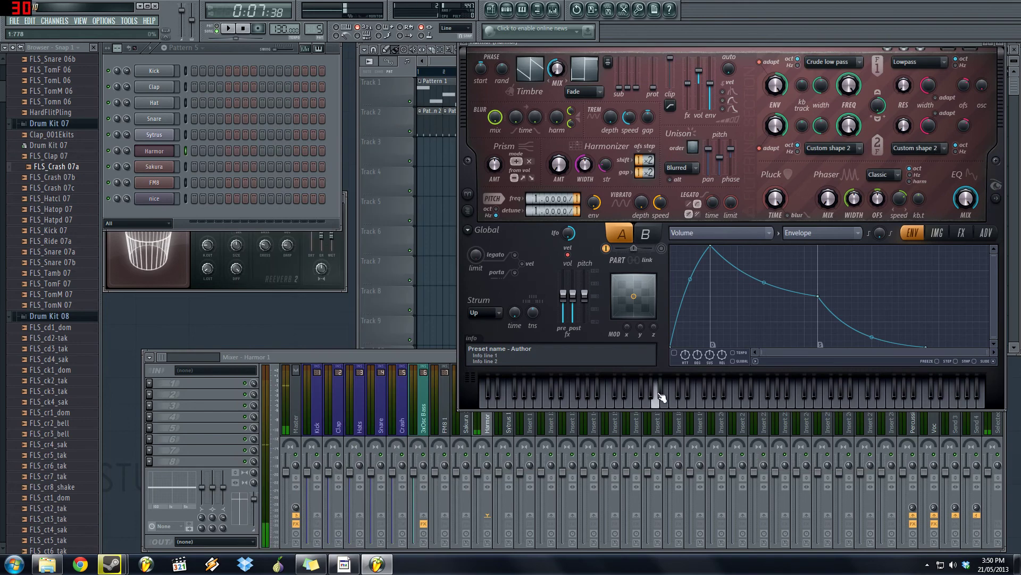
- Lower the Harmor 1 track's volume fader, play Harmor notes and check the Master track
drag(477, 471, 478, 496)
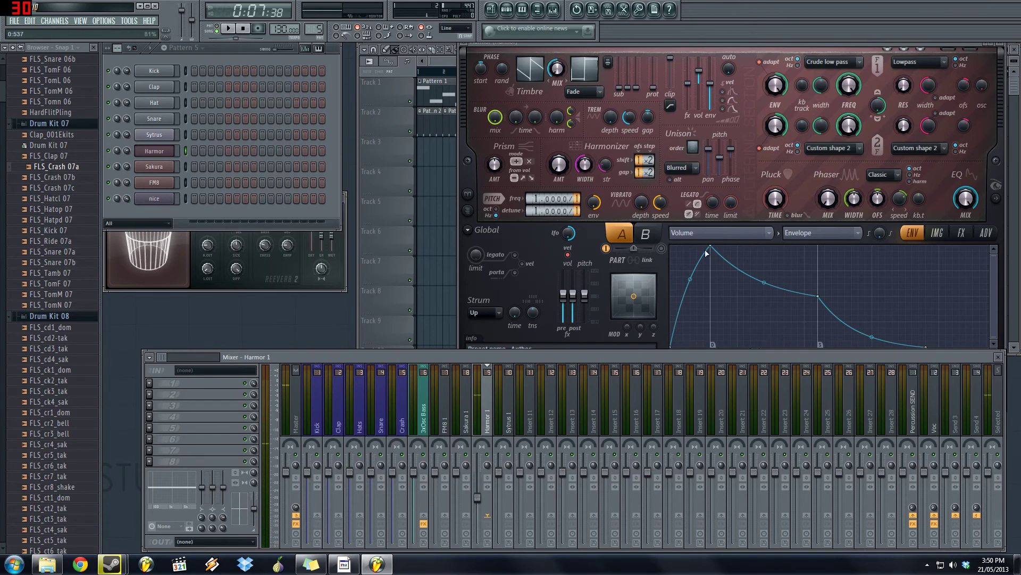
click(740, 48)
drag(716, 401, 521, 408)
click(300, 409)
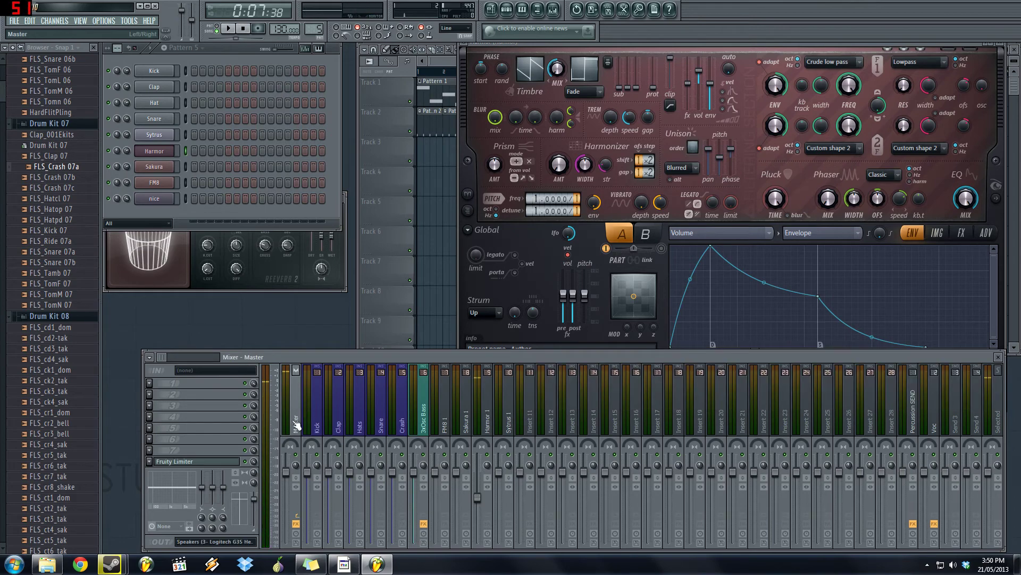
- Send the Harmor 1 track to Percussion SEND, play Harmor notes to hear the result and select the send track
click(488, 411)
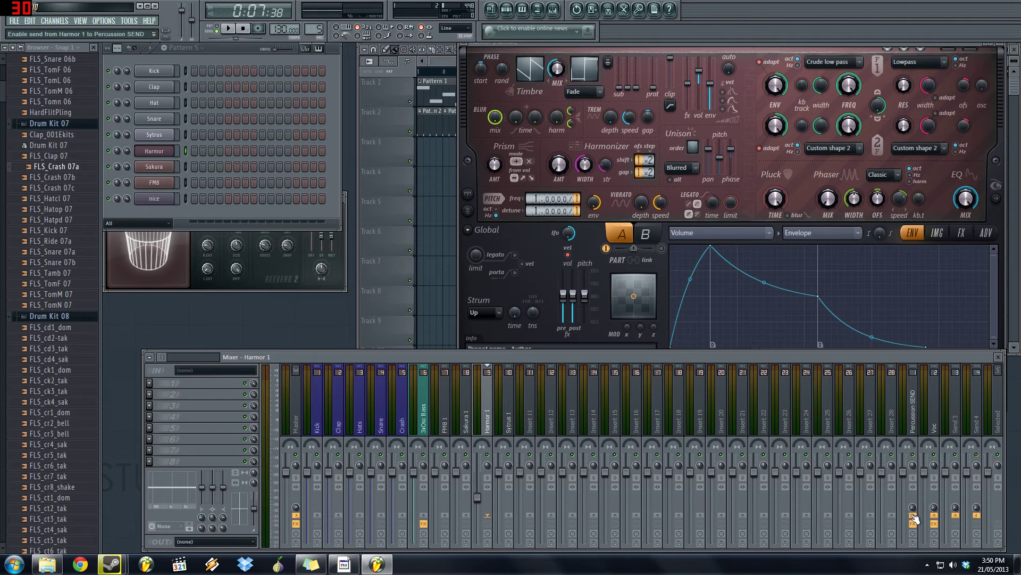
click(805, 47)
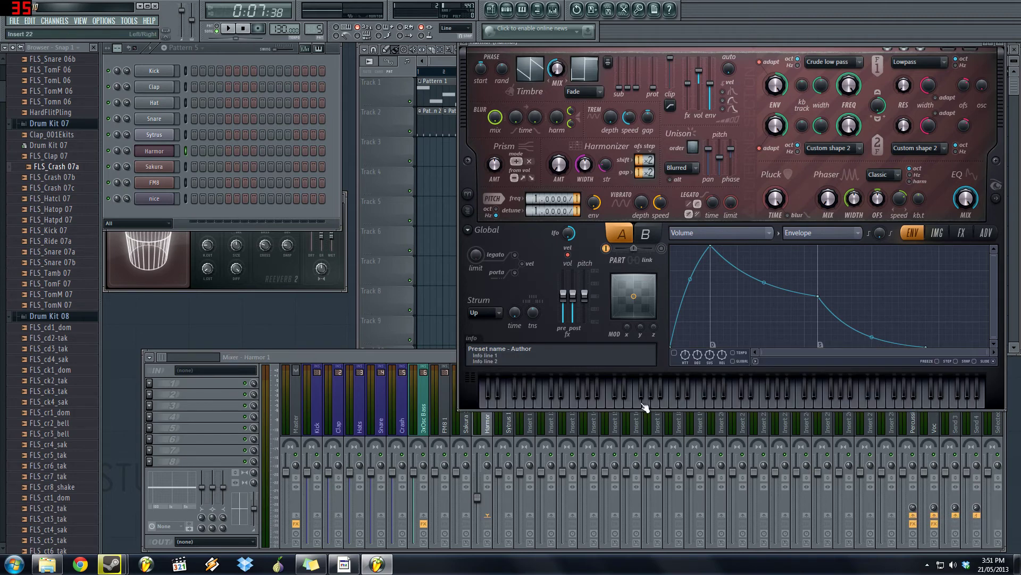
click(645, 406)
click(641, 400)
click(914, 425)
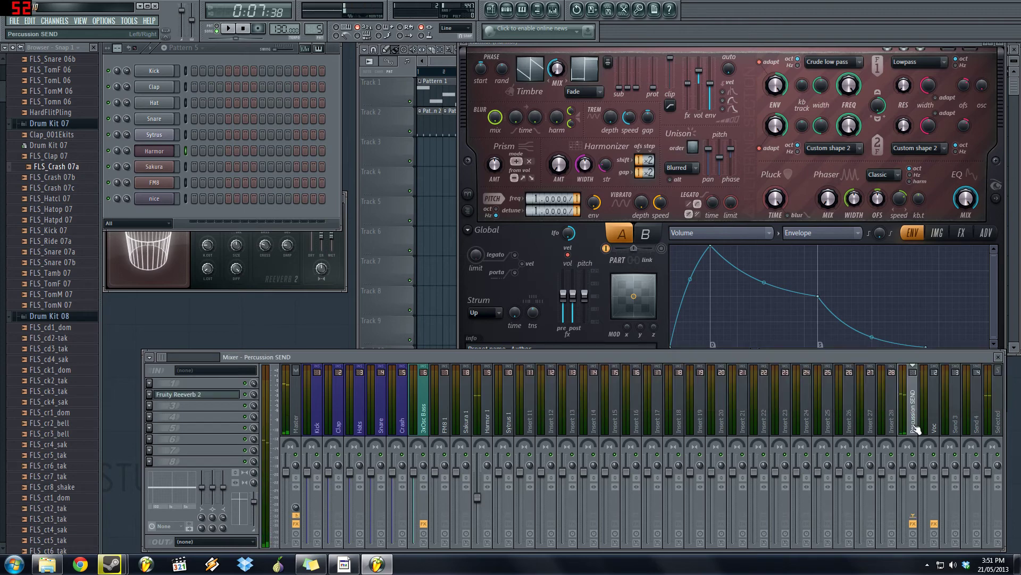
- Add Fruity Parametric EQ 2 above the reverb on the Percussion SEND track and roll off its highest frequencies
click(160, 389)
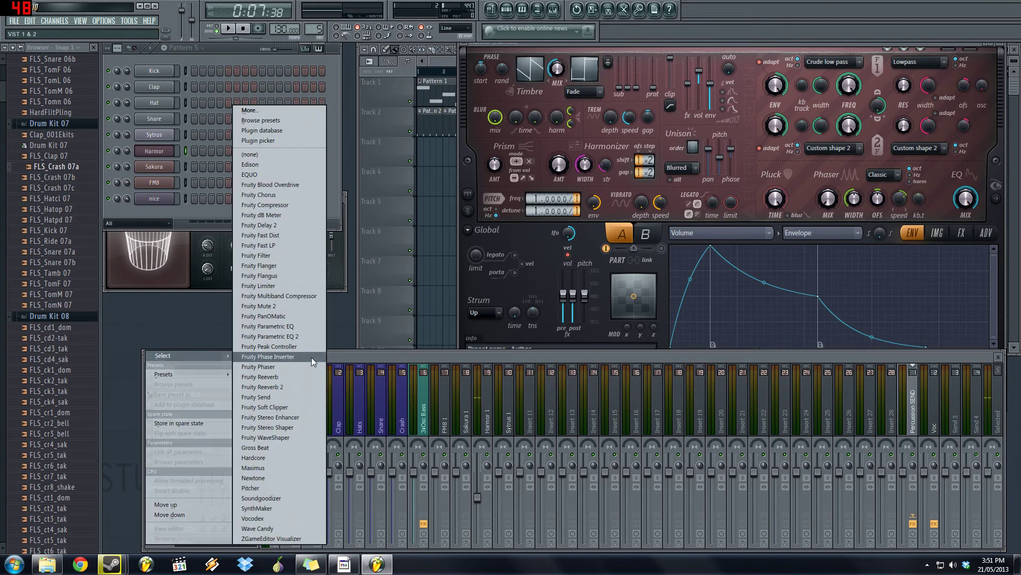
click(310, 334)
mouse_move(308, 201)
mouse_down()
mouse_move(337, 212)
mouse_move(338, 249)
mouse_move(315, 203)
mouse_up()
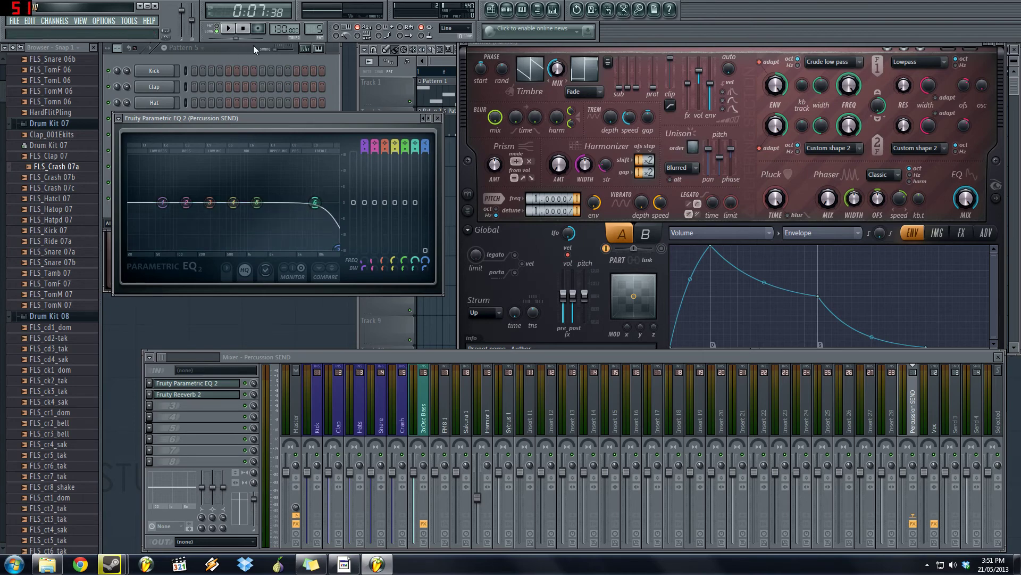
- Play Harmor notes and the song with the Parametric EQ 2 window in view to check the signal reaching the send
drag(253, 46, 248, 47)
click(368, 121)
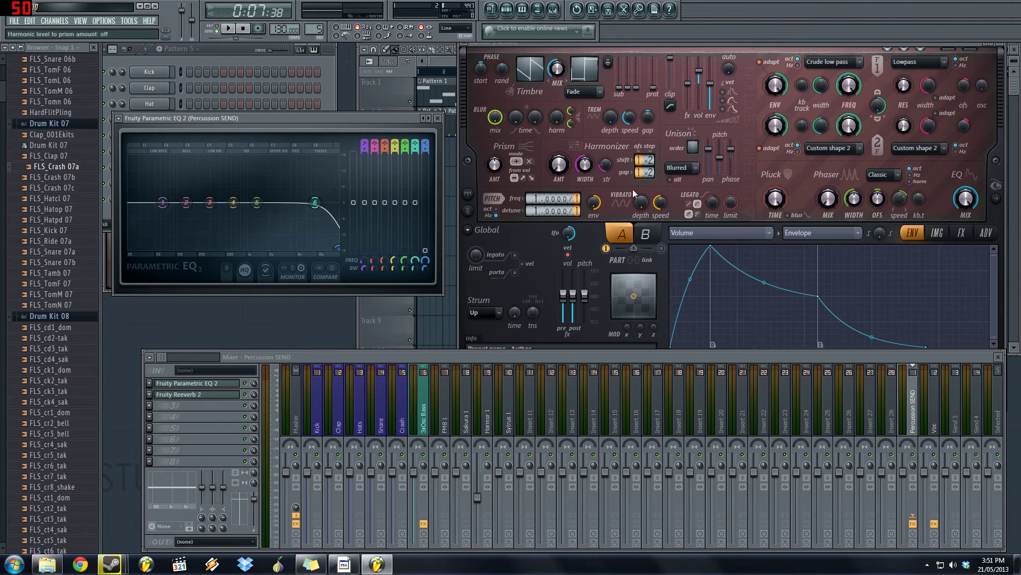
click(789, 46)
click(755, 395)
click(747, 394)
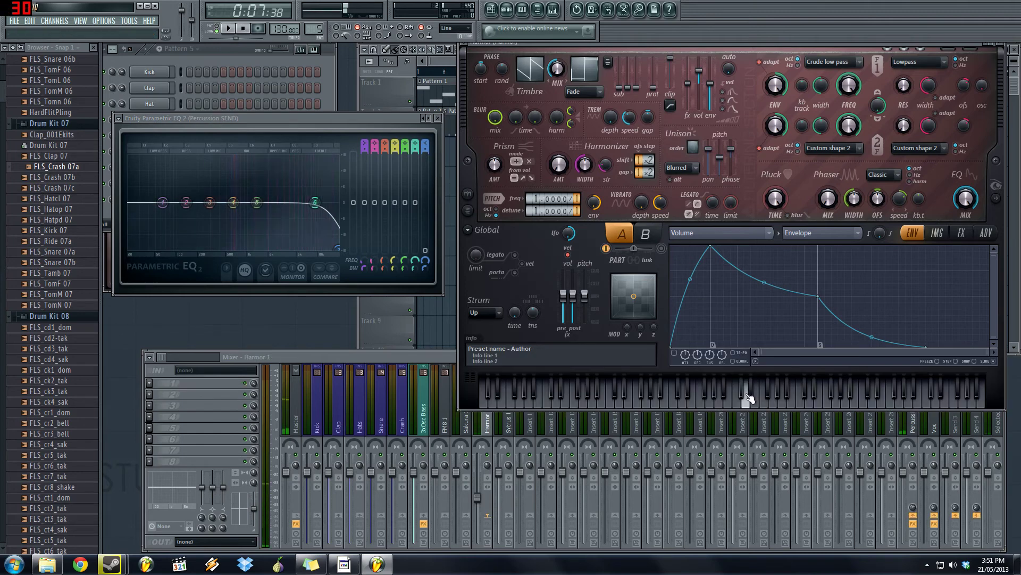
click(722, 396)
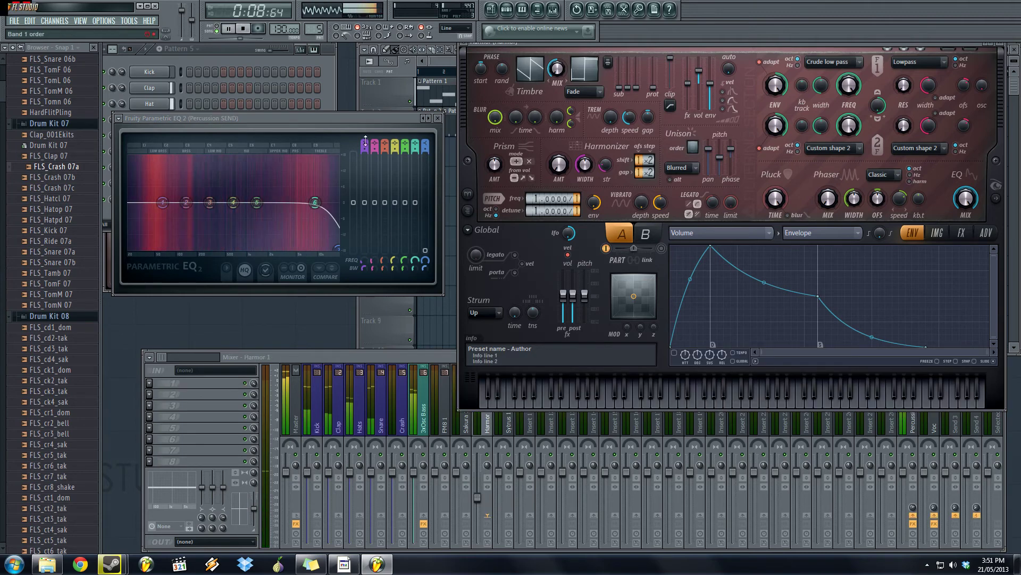
- Bring the mixer and step sequencer forward and close the Harmor, channel settings, Parametric EQ 2 and Reeverb 2 windows
click(430, 353)
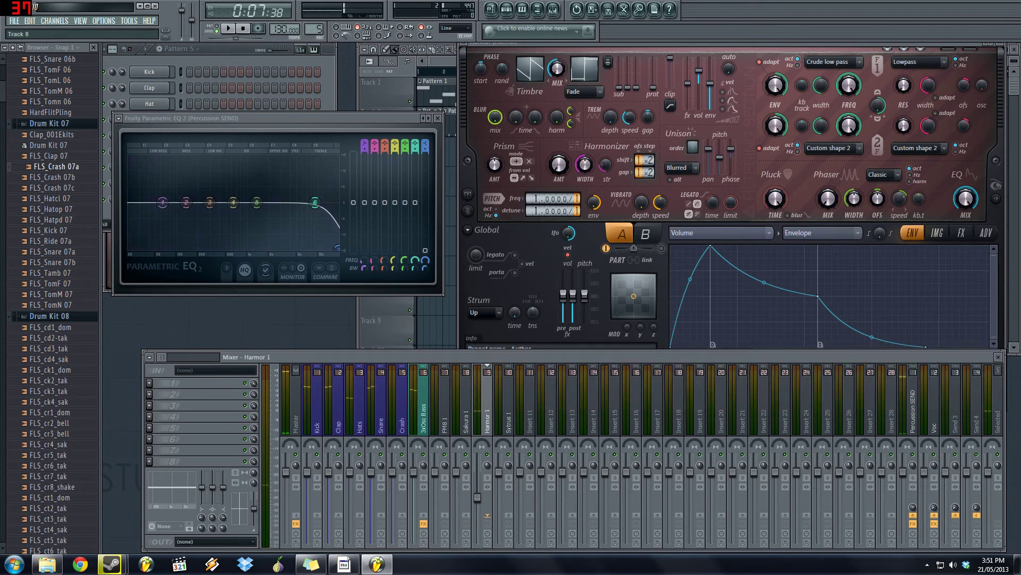
click(182, 55)
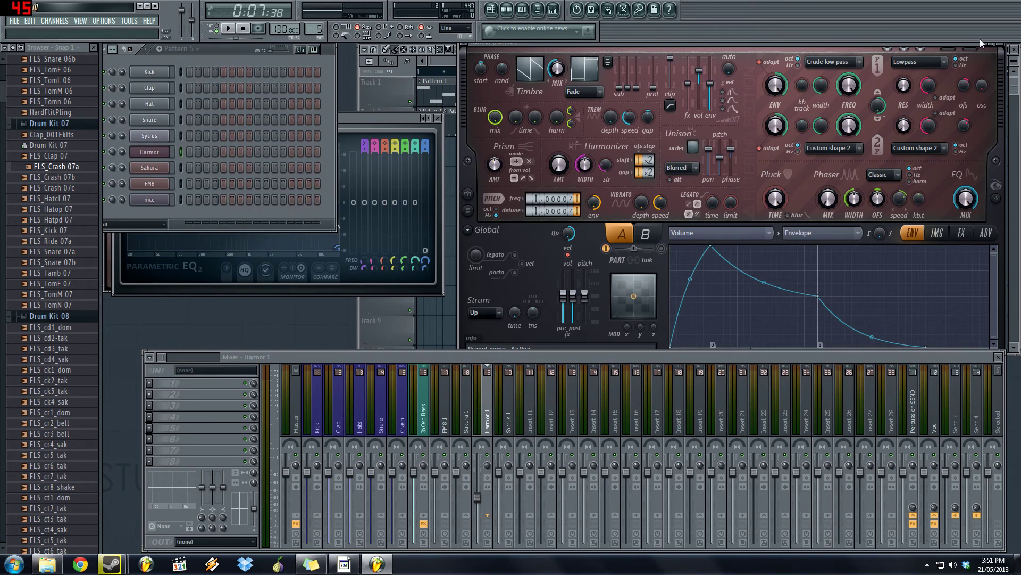
click(1013, 49)
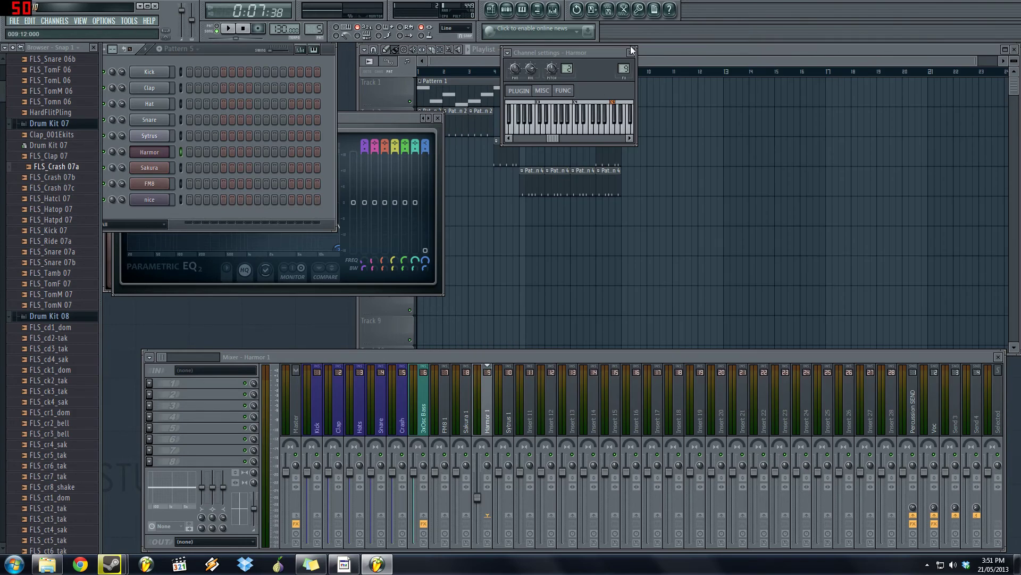
click(632, 52)
click(438, 117)
scroll(577, 282, right, 2)
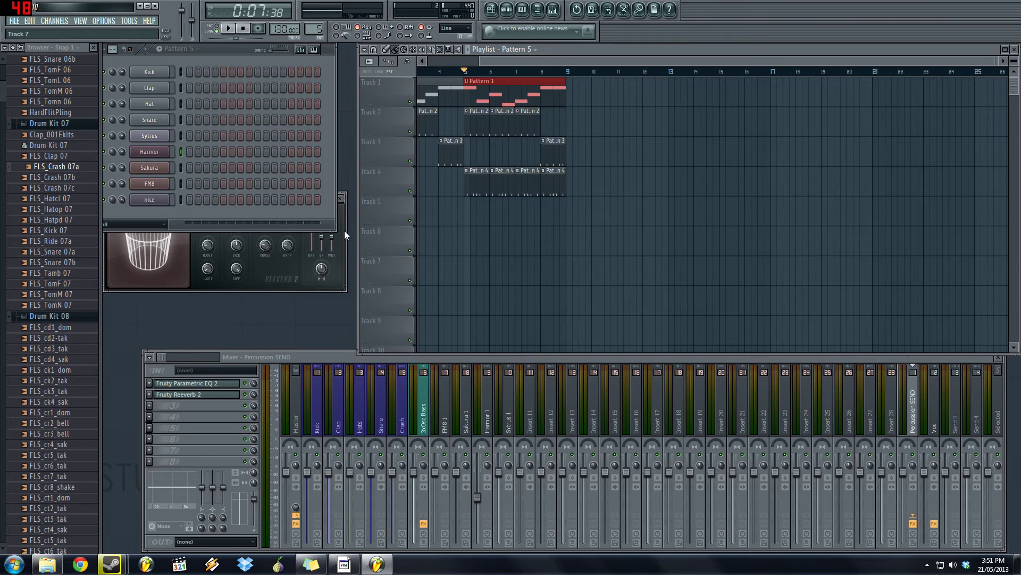
click(341, 197)
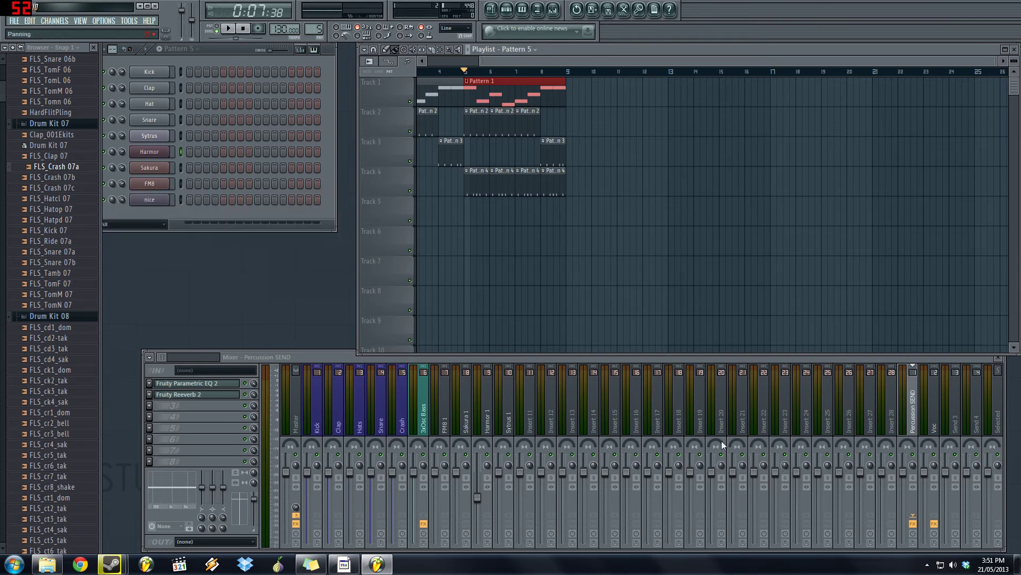
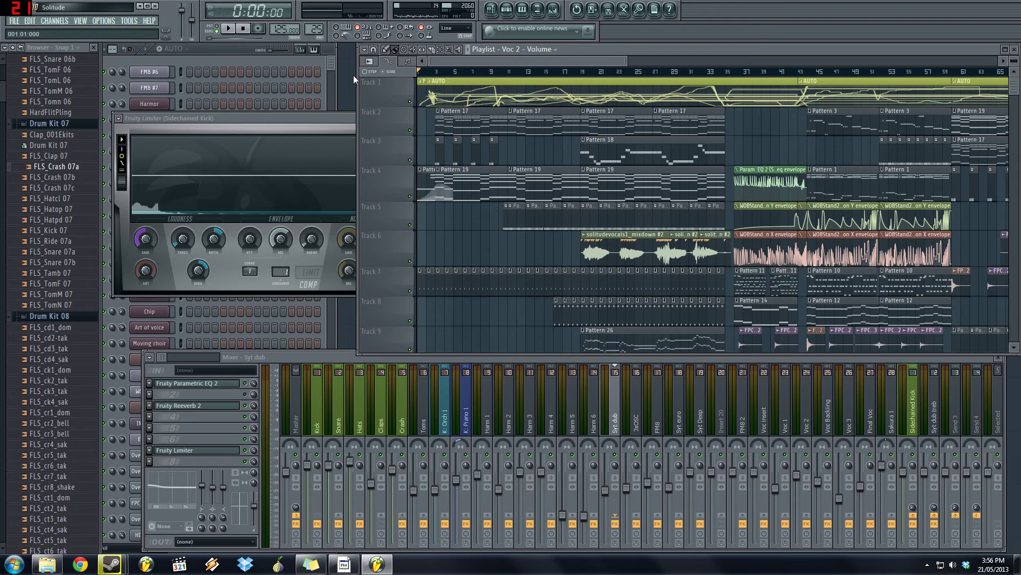
- Look over the Solitude playlist arrangement from the opening bars to the final patterns and back
drag(804, 253, 719, 37)
drag(803, 319, 481, 296)
drag(617, 91, 523, 209)
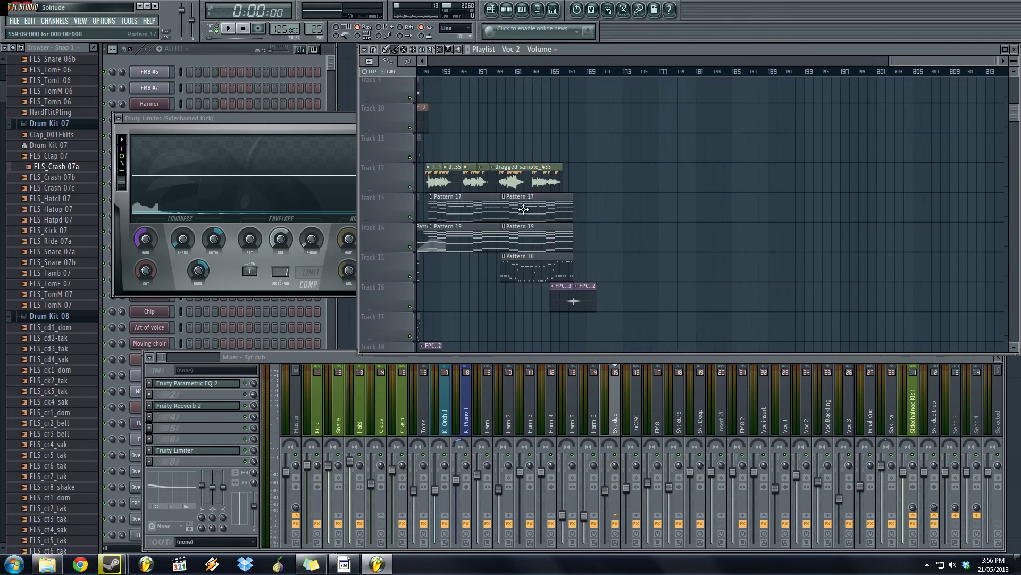
scroll(523, 209, left, 10)
scroll(661, 222, down, 2)
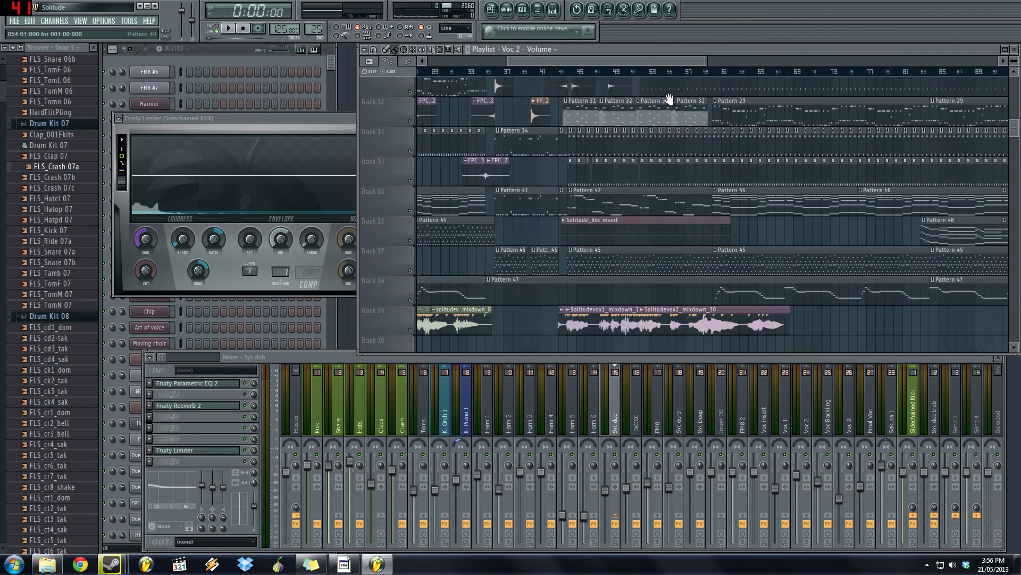
drag(669, 99, 777, 328)
drag(498, 93, 623, 266)
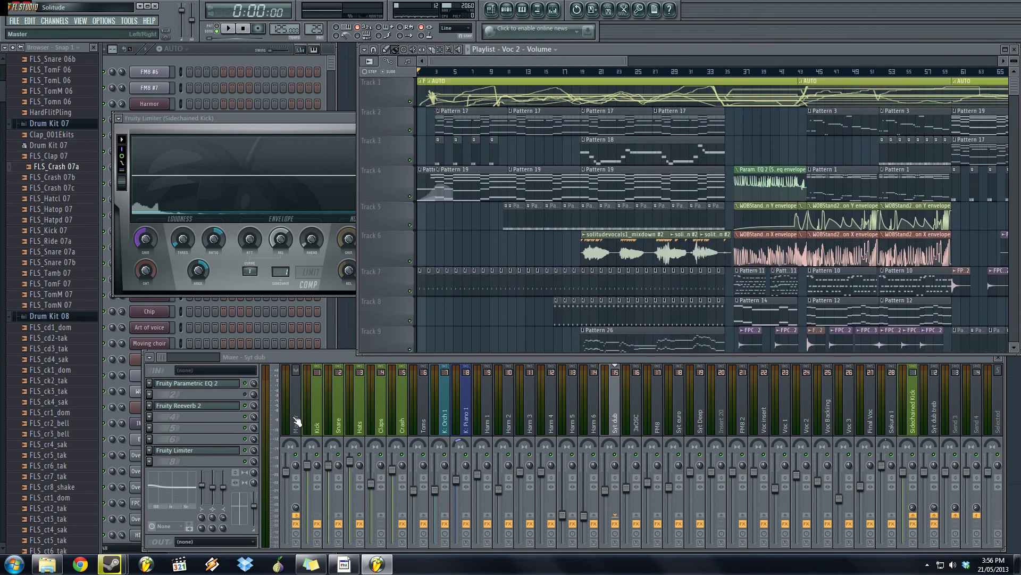
- Trace the kick's routing by selecting the Kick, K: Piano 1, Syt dub and Sidechained Kick mixer tracks
click(323, 406)
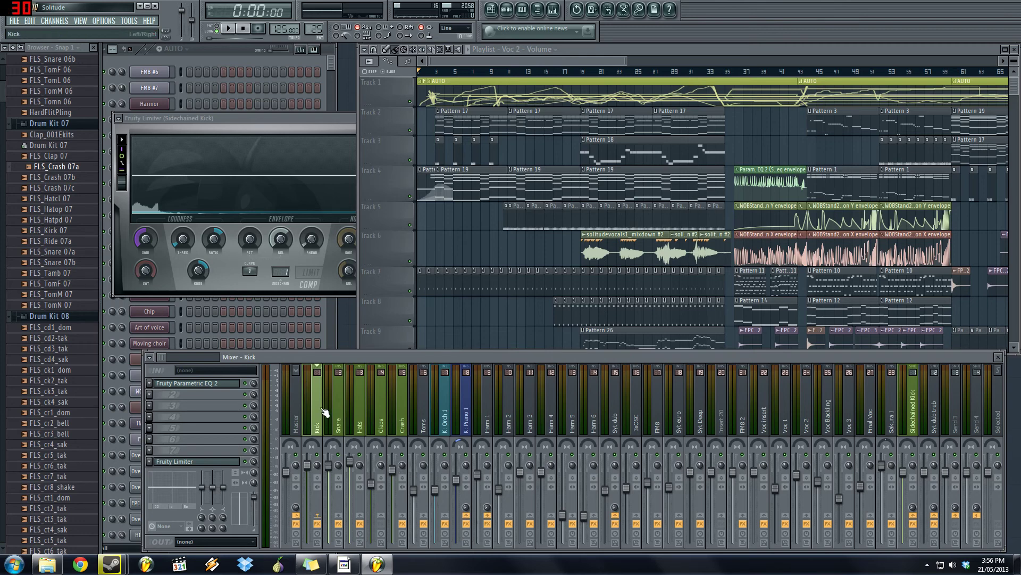
click(467, 411)
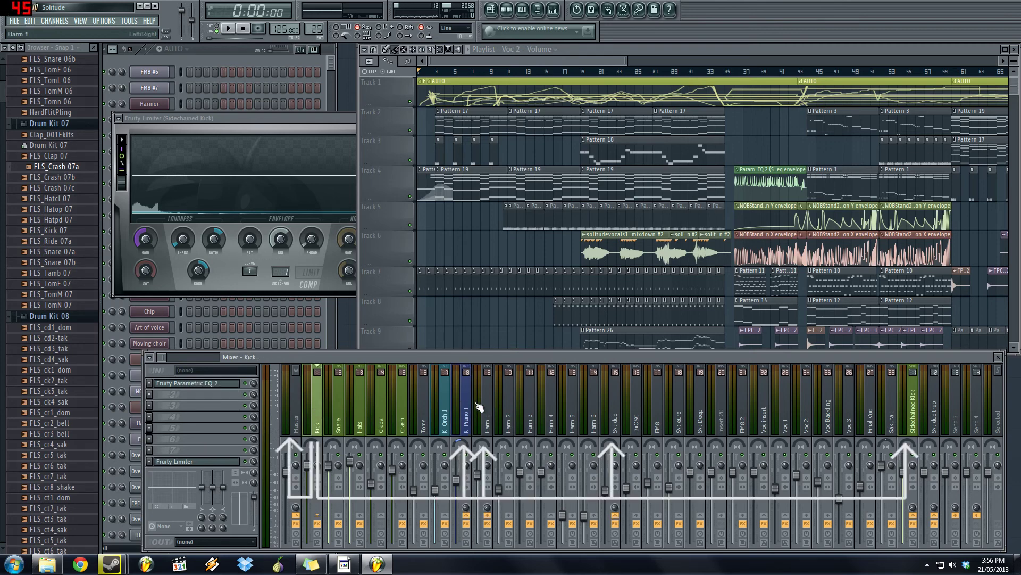
right_click(616, 426)
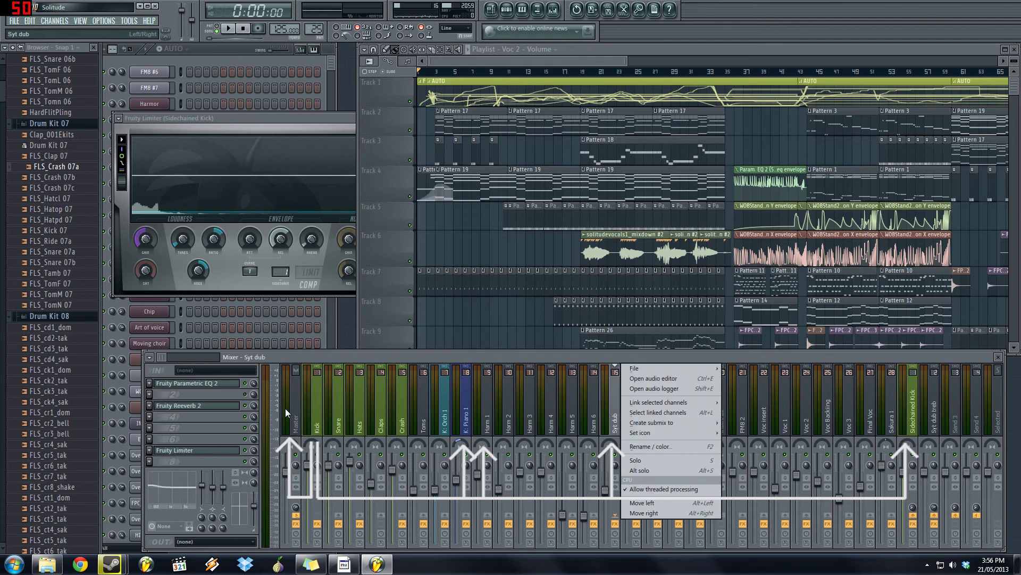
click(316, 413)
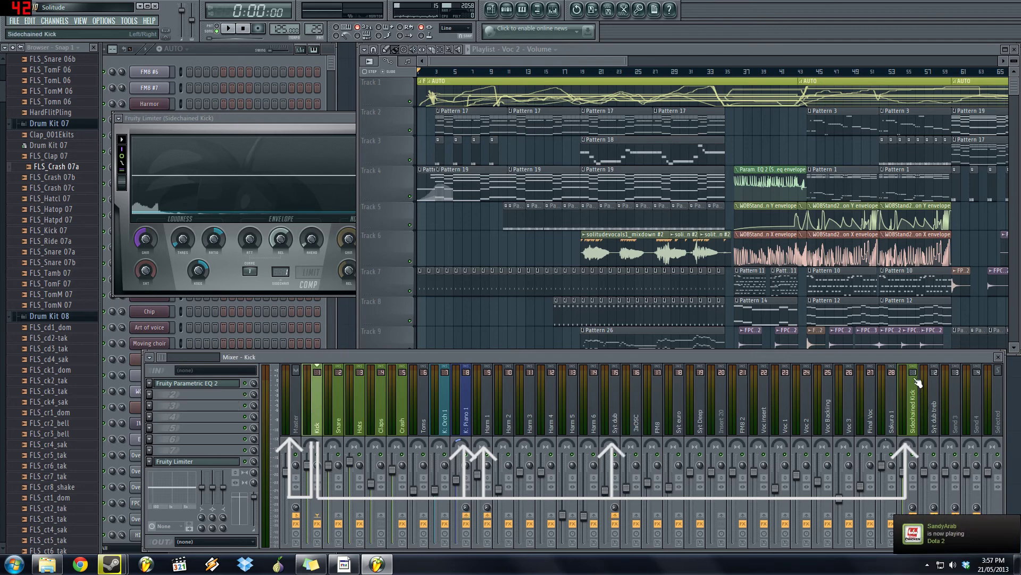
click(916, 423)
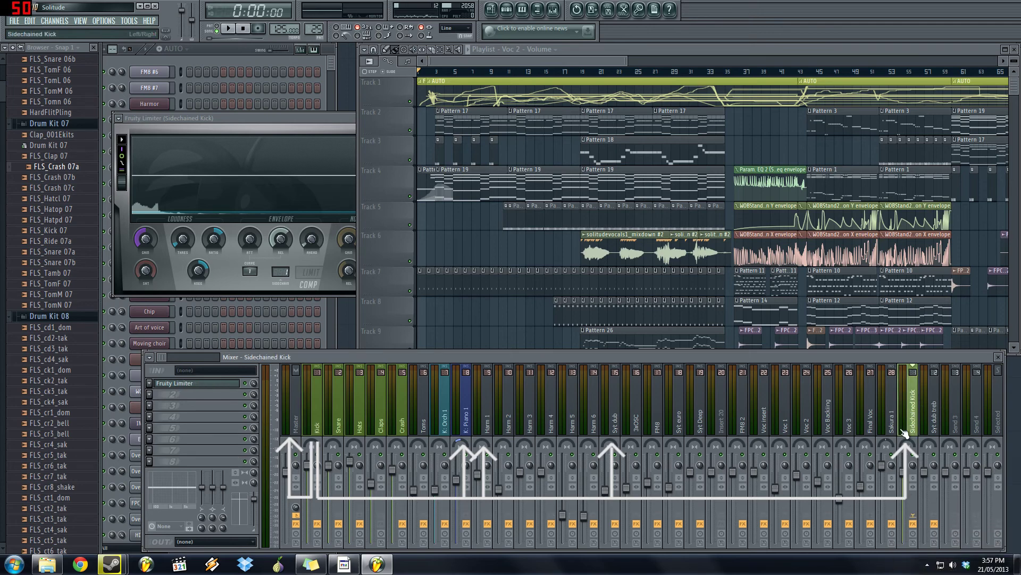
- Go through the Harm 1 to Harm 6 mixer tracks to examine the effects on each one
click(488, 417)
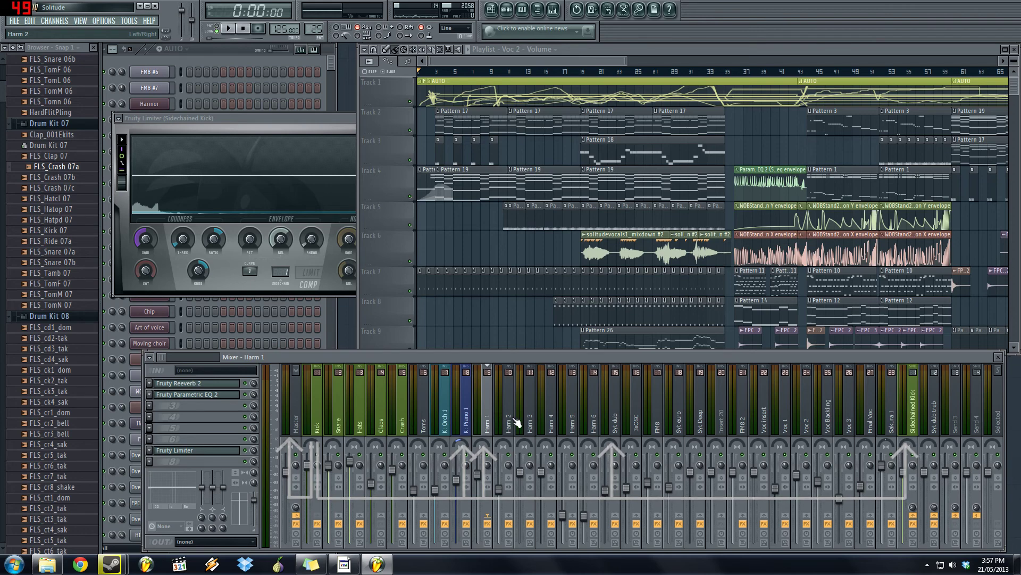
click(516, 421)
click(498, 410)
click(515, 405)
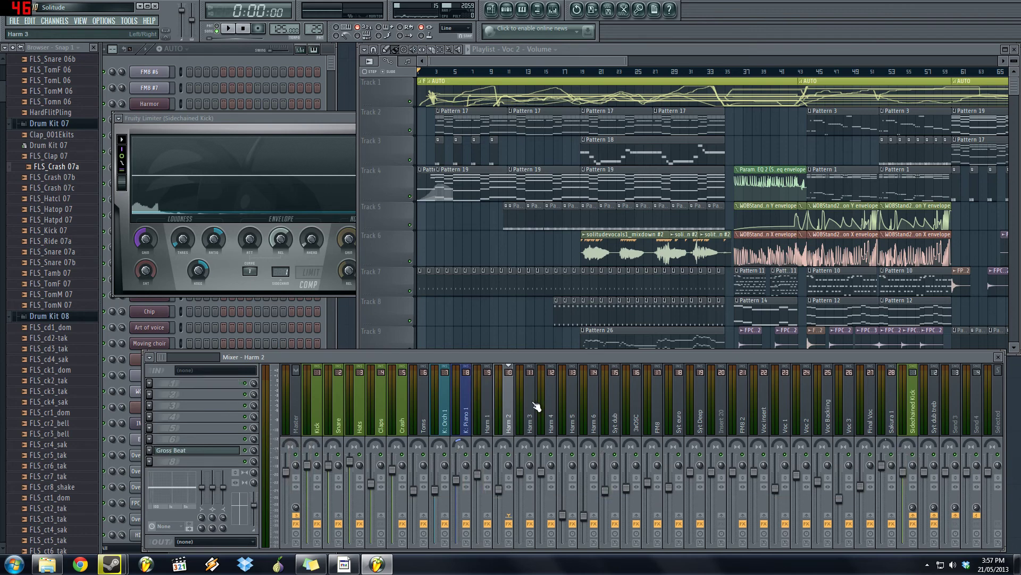
click(536, 406)
click(558, 409)
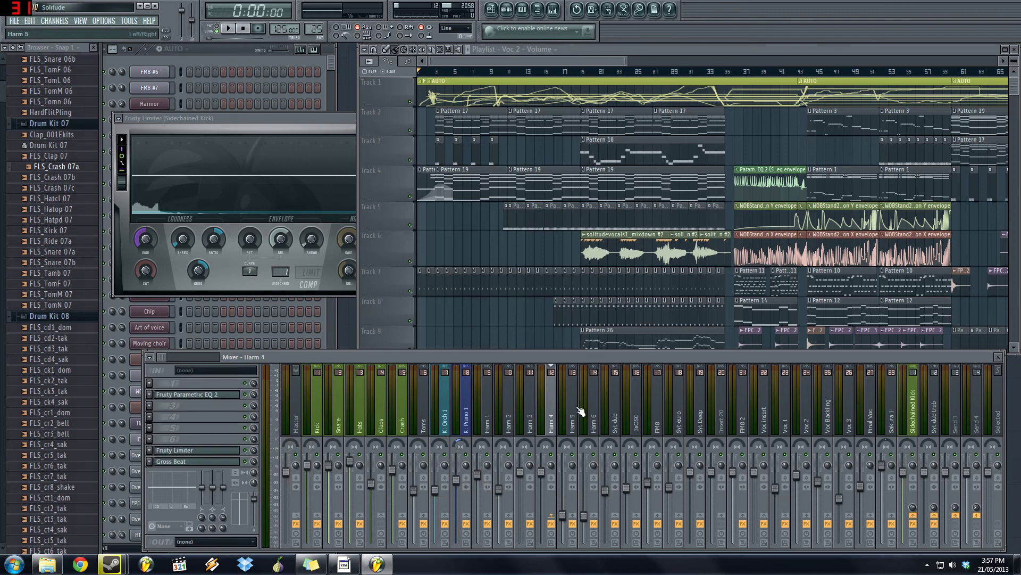
click(579, 412)
click(552, 415)
click(573, 415)
click(593, 415)
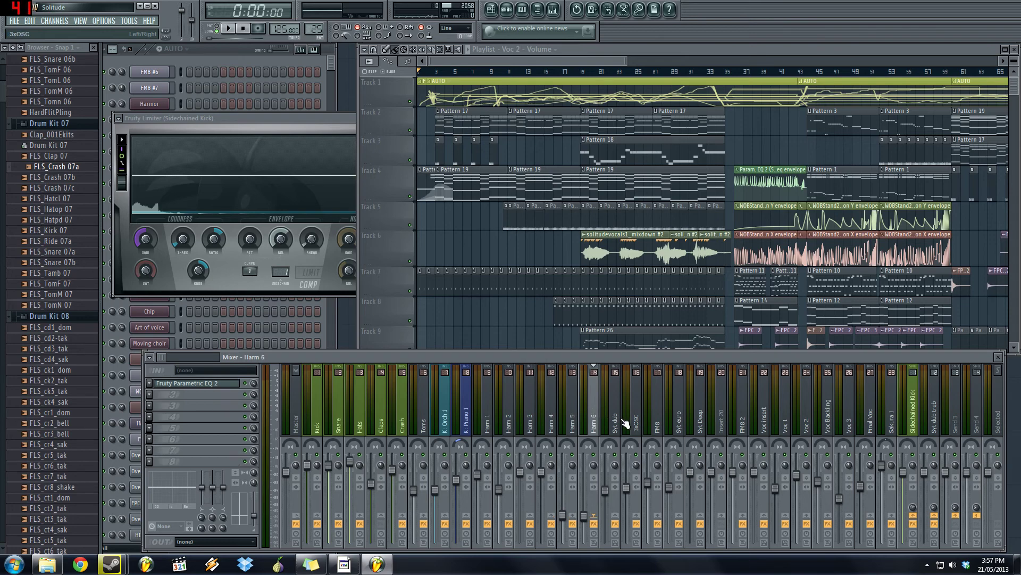
- Compare the effect chains on the remaining synth tracks, including Syt Deep and Syt dub, with those on Harm 5 and Harm 6
click(622, 423)
click(724, 424)
click(775, 421)
click(708, 413)
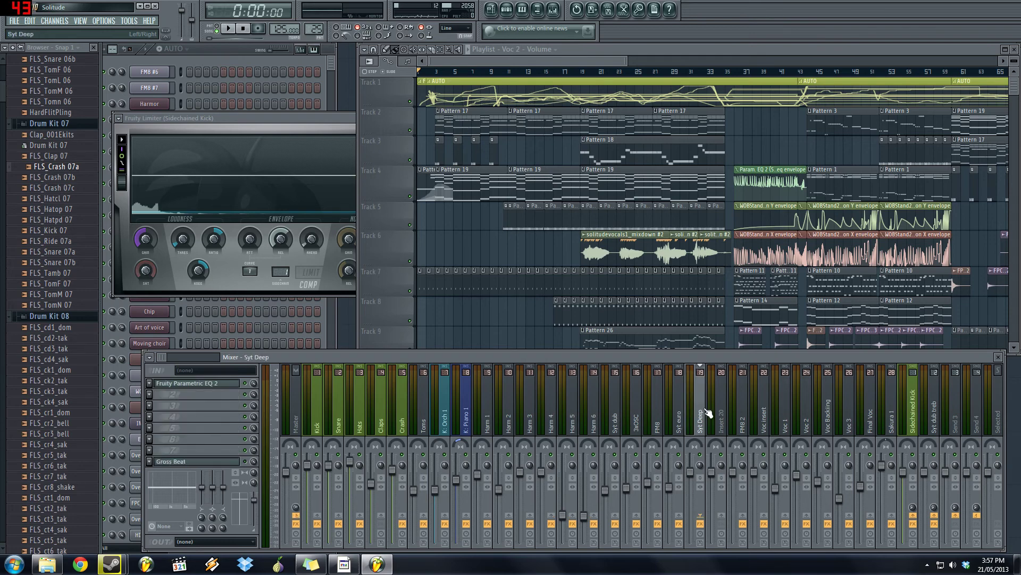
click(681, 416)
click(616, 415)
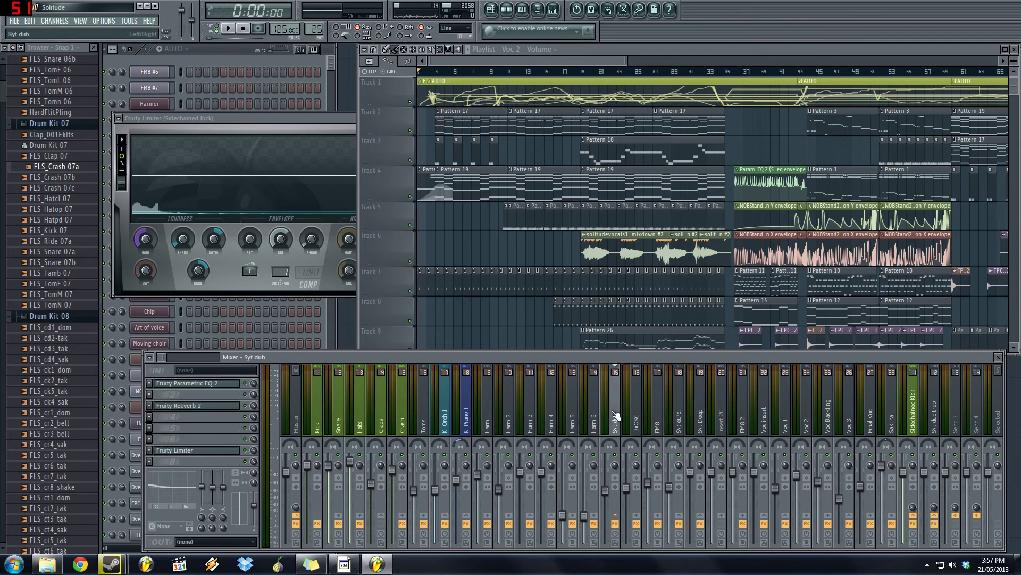
click(574, 418)
click(605, 413)
click(591, 412)
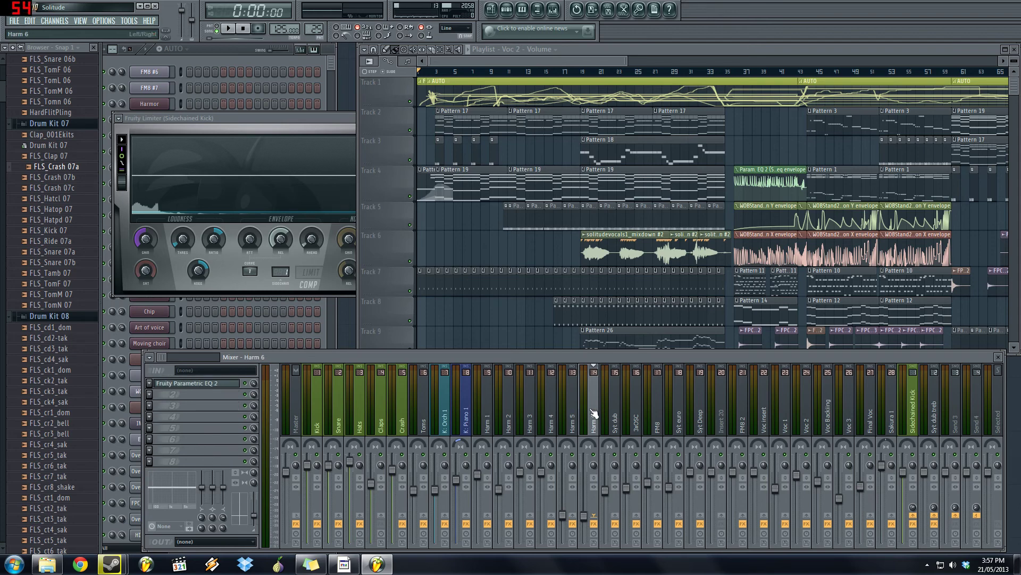
click(575, 417)
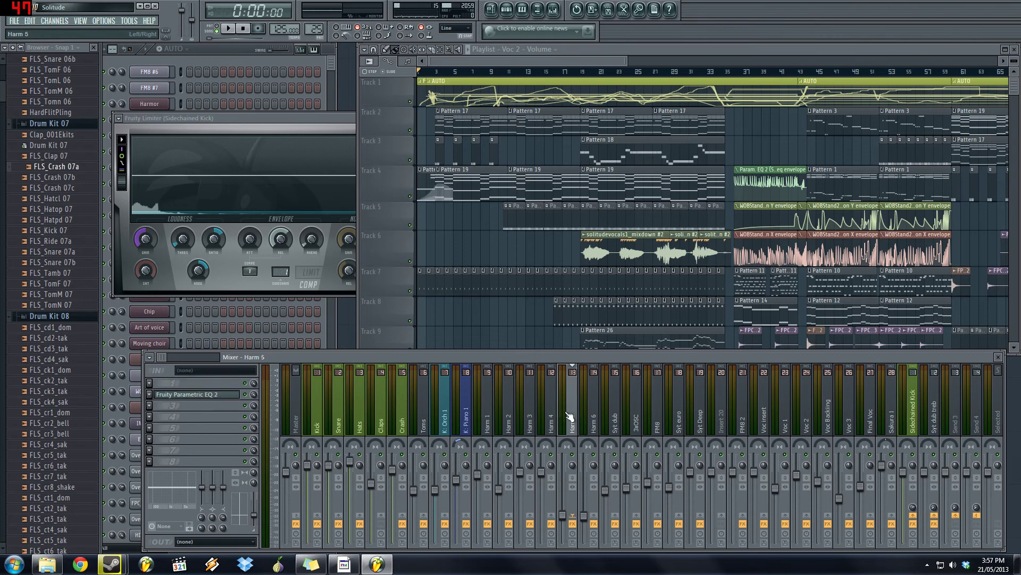
- Inspect the Fruity Limiter on the Sidechained Kick track and close its window
click(914, 405)
click(194, 384)
click(193, 384)
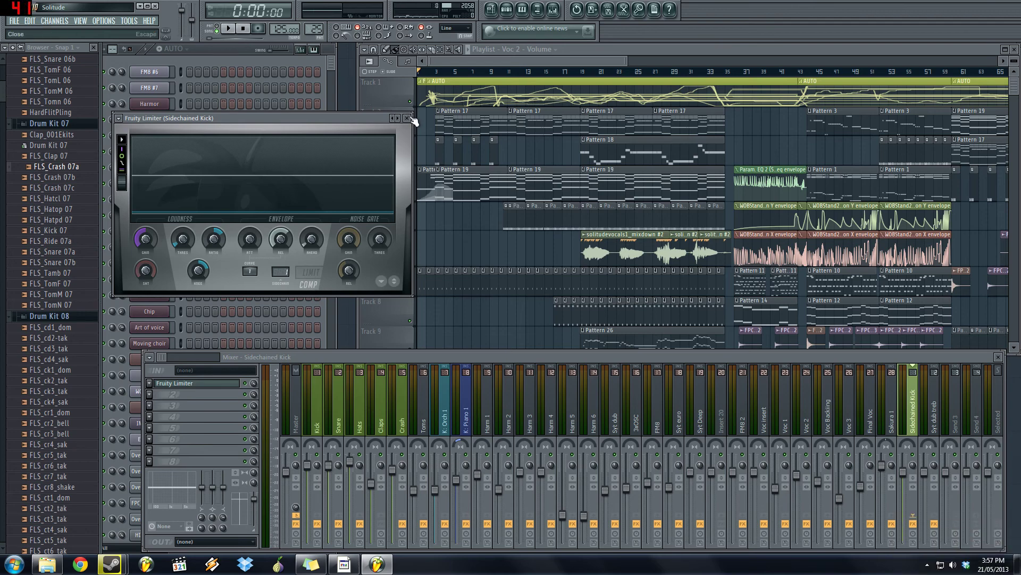
drag(347, 117, 337, 151)
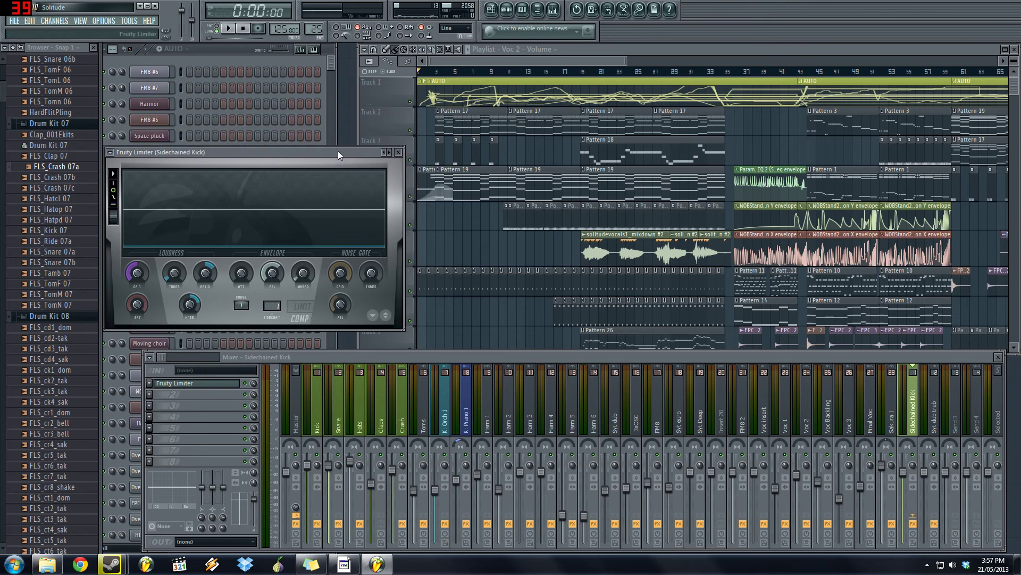
click(399, 152)
- Open Edison on the Voc insert track, play the recorded vocal, stop playback and close Edison
drag(469, 213, 806, 373)
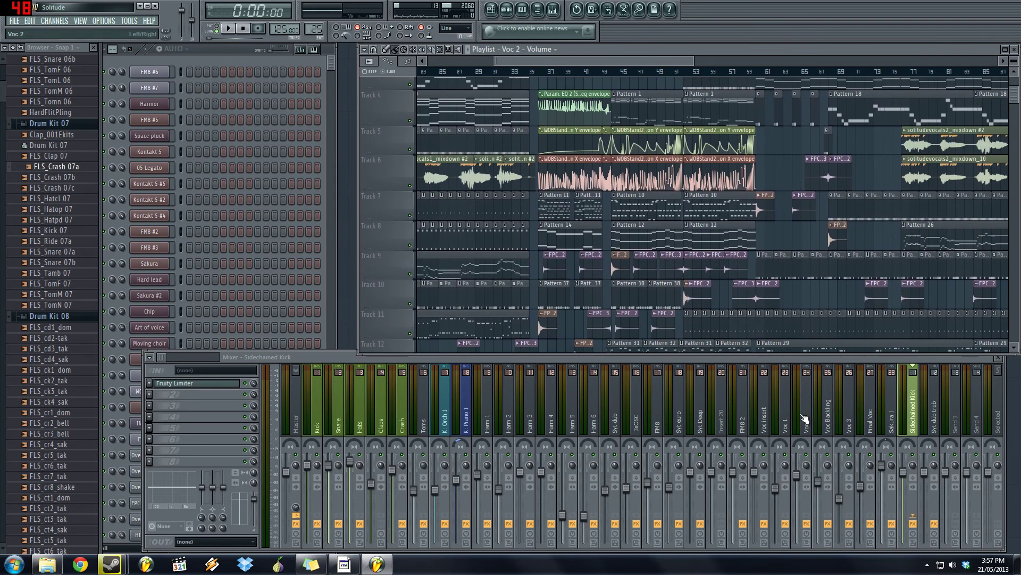
click(769, 425)
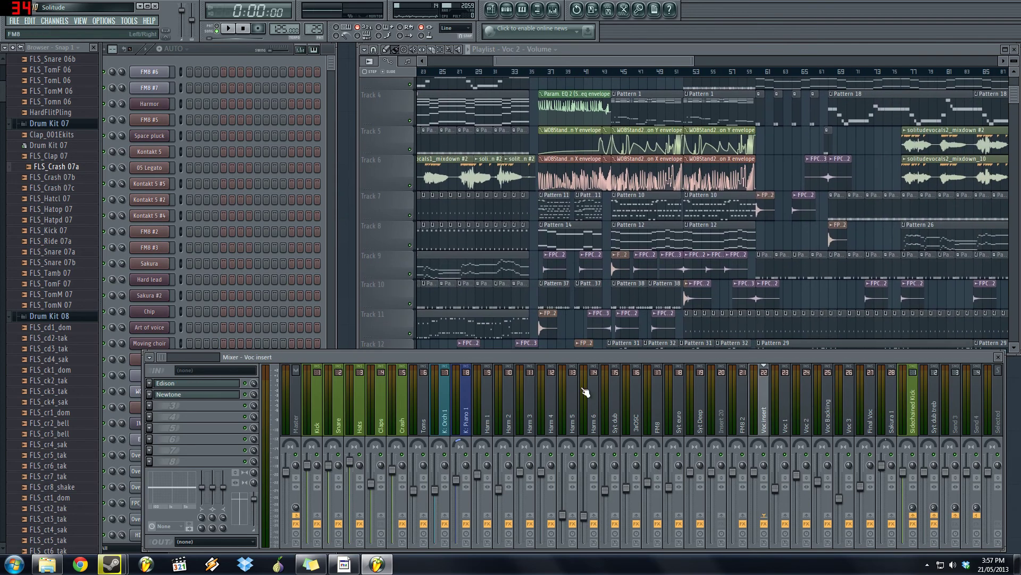
mouse_move(161, 357)
mouse_down()
mouse_move(171, 360)
mouse_move(163, 355)
mouse_up()
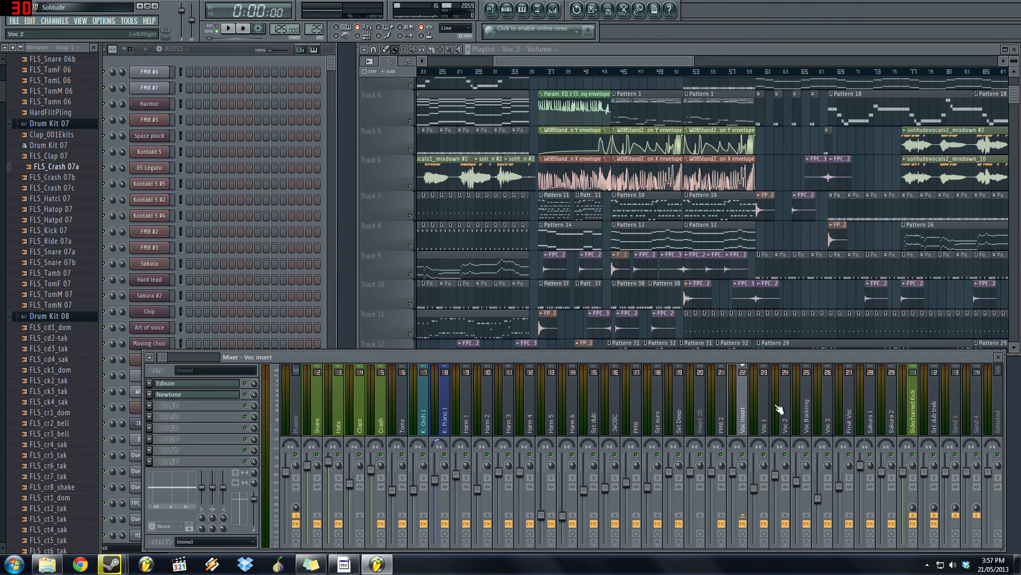
click(203, 384)
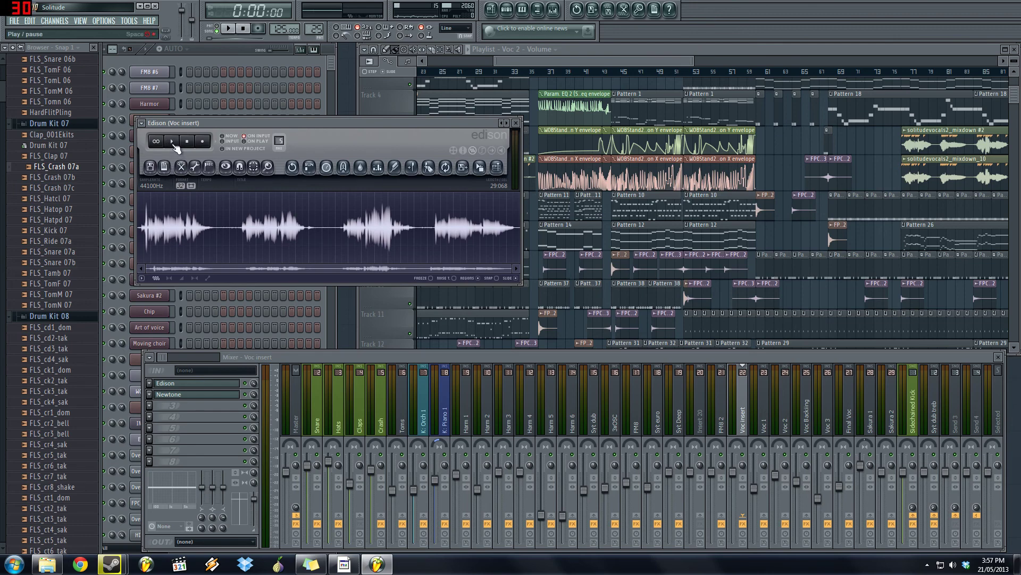
drag(349, 123, 377, 67)
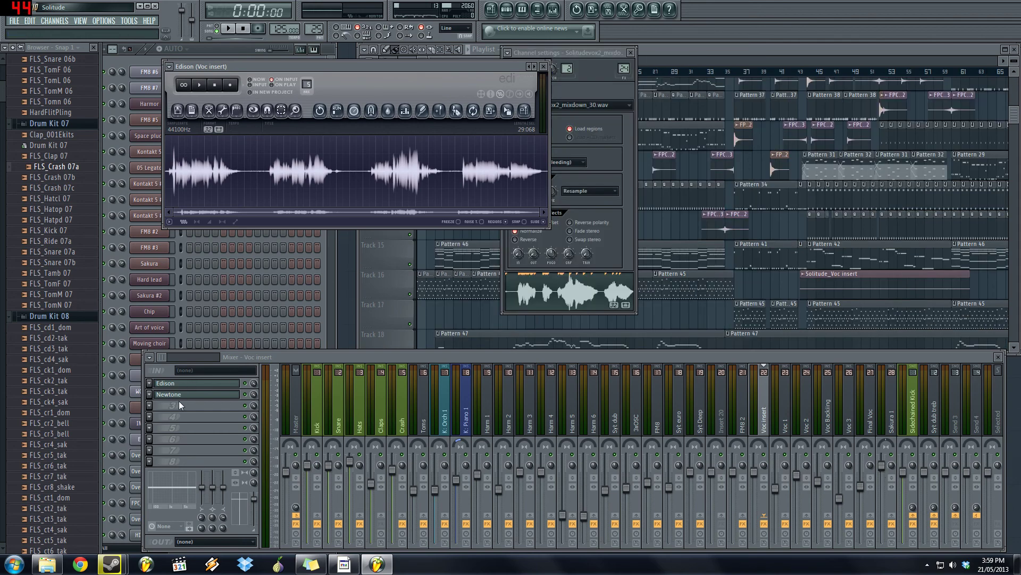
click(200, 87)
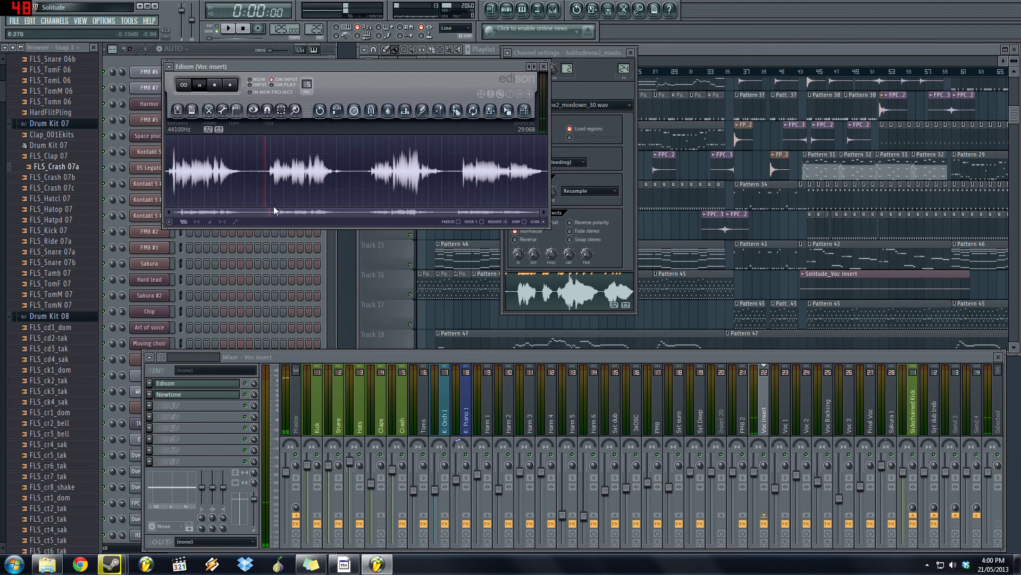
click(216, 85)
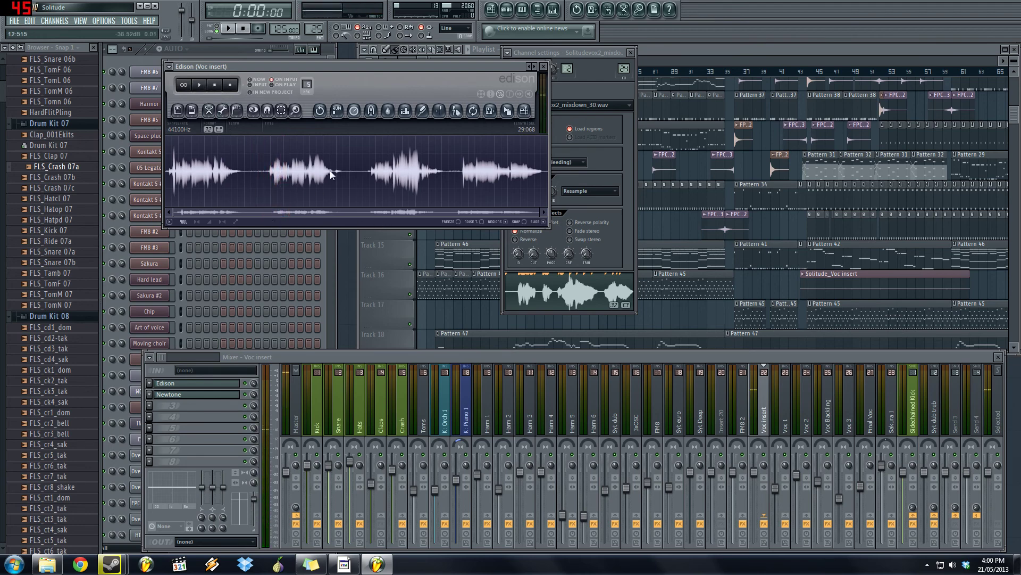
click(545, 67)
- Examine the effect chains on Voc 1, Voc 2 and Voc Backing alongside the vocal clips in the step sequencer
click(789, 407)
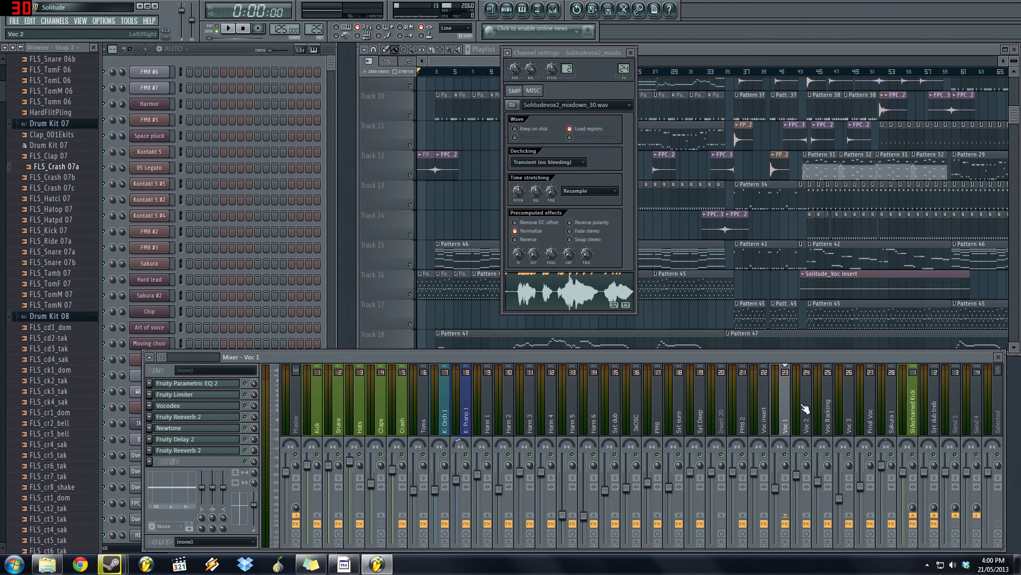
click(806, 410)
click(215, 55)
scroll(198, 401, down, 15)
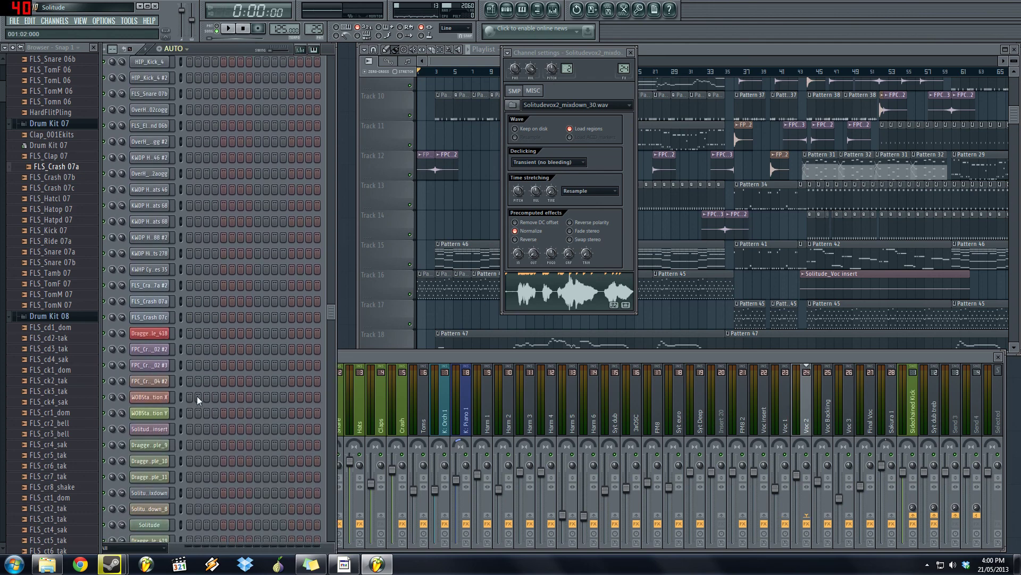
scroll(165, 432, down, 10)
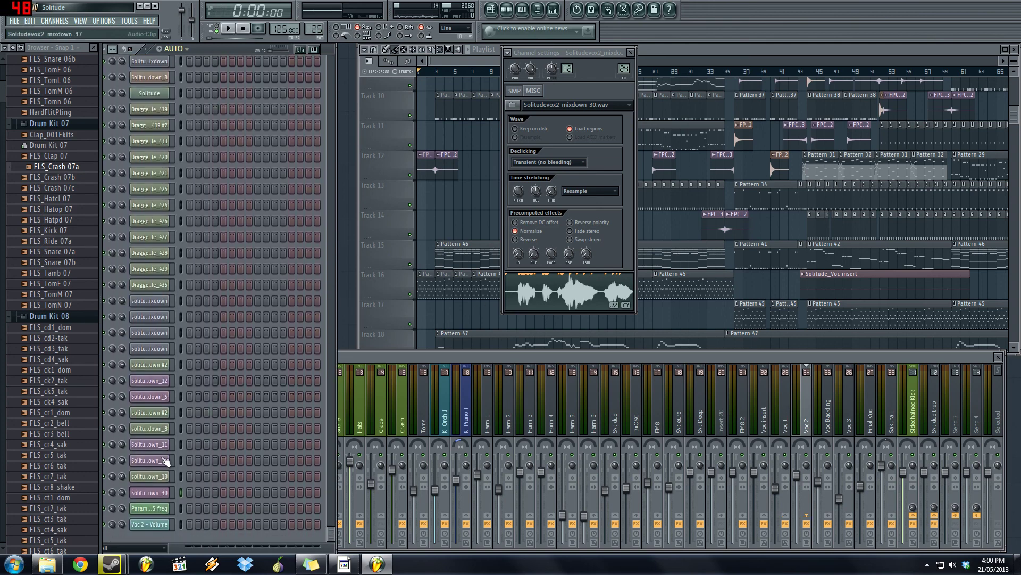
click(791, 414)
click(808, 409)
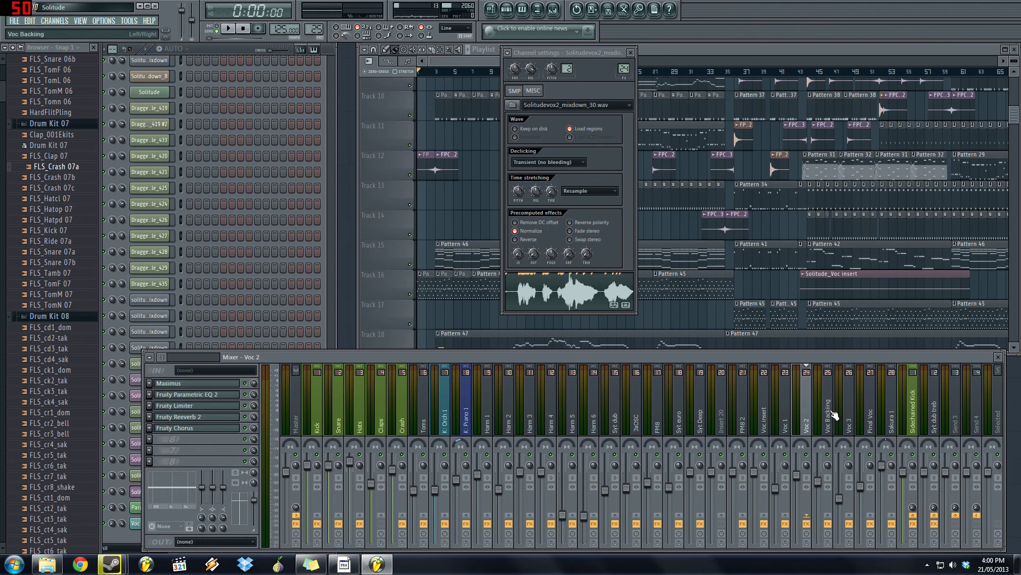
click(833, 412)
click(791, 411)
- Check which mixer tracks the vocal audio clips and the Voc 2 - Volume automation use by opening their channel settings
click(223, 48)
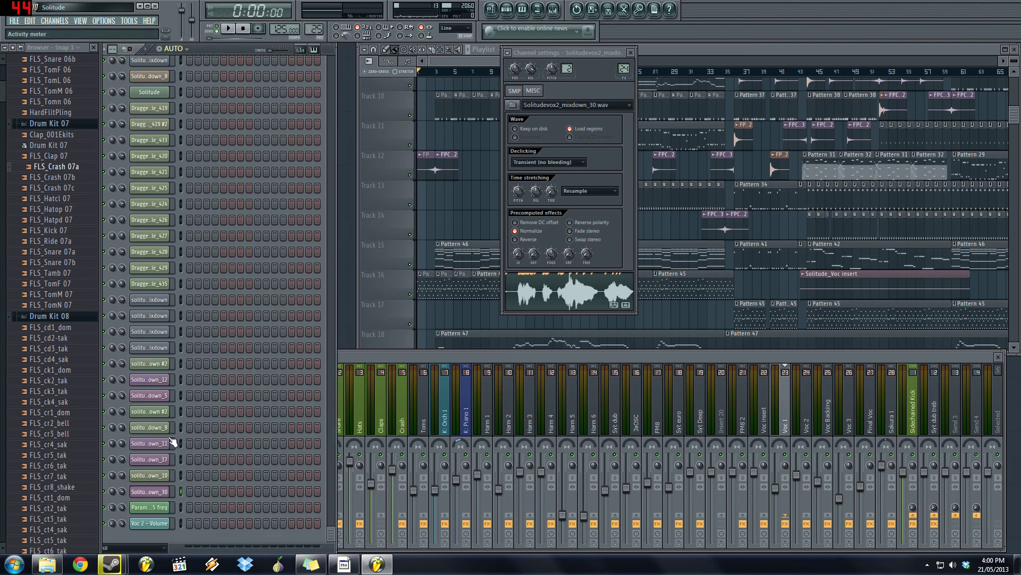
click(149, 446)
click(157, 463)
click(160, 478)
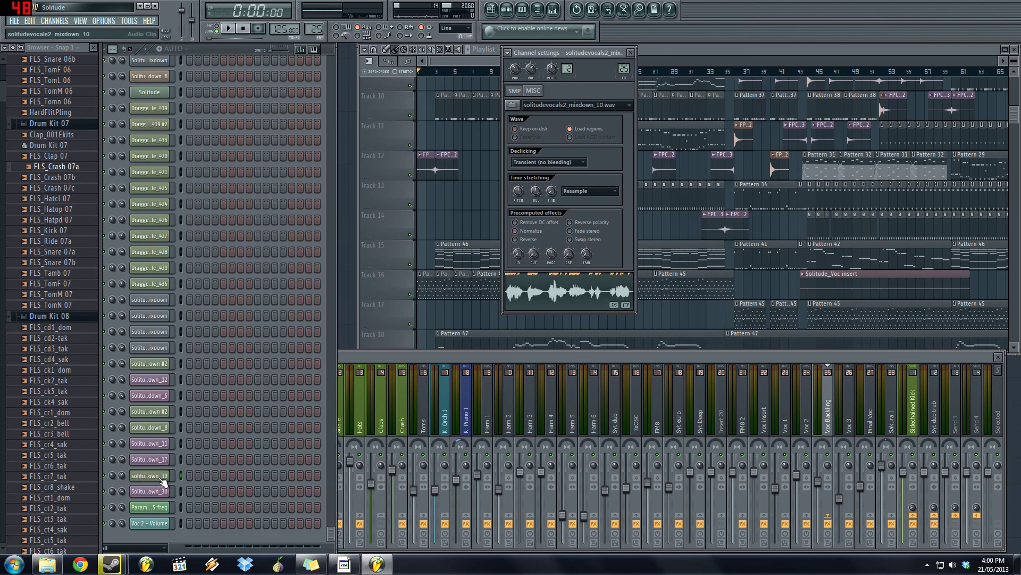
click(155, 459)
click(154, 523)
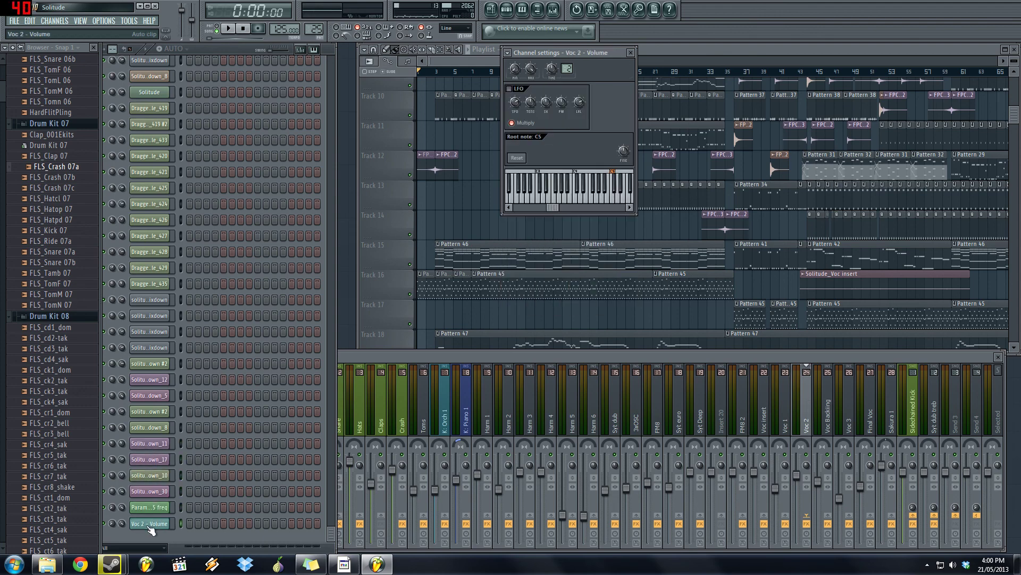
click(141, 426)
click(154, 380)
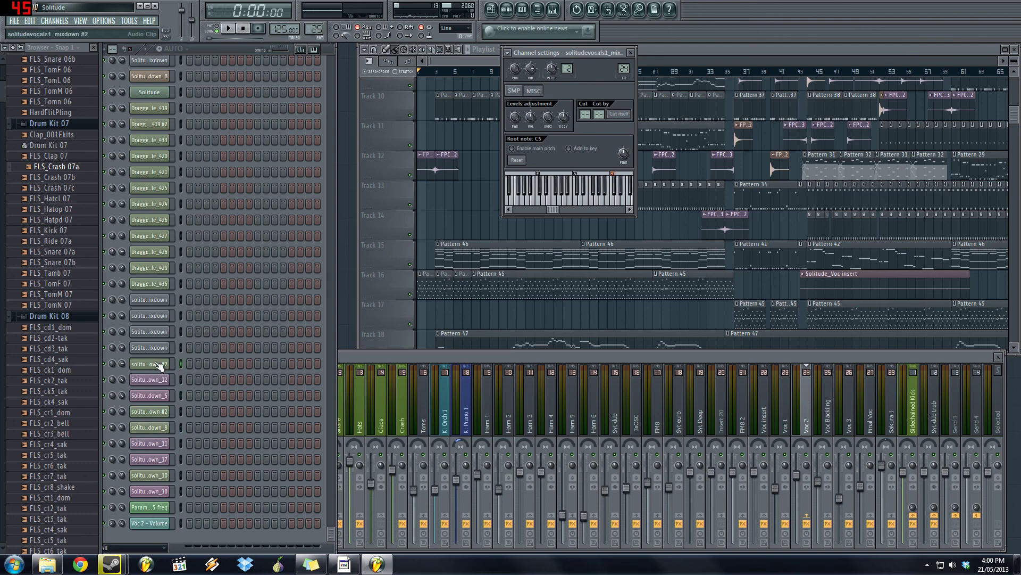
click(151, 300)
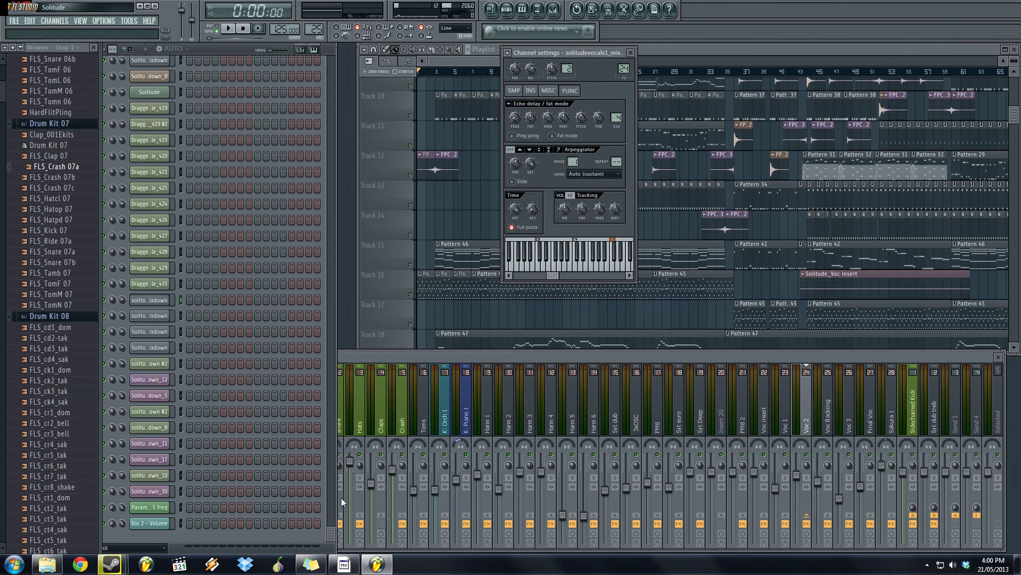
- Look through the step sequencer channels from the FM8 synths down to the vocal clips
drag(331, 534, 317, 32)
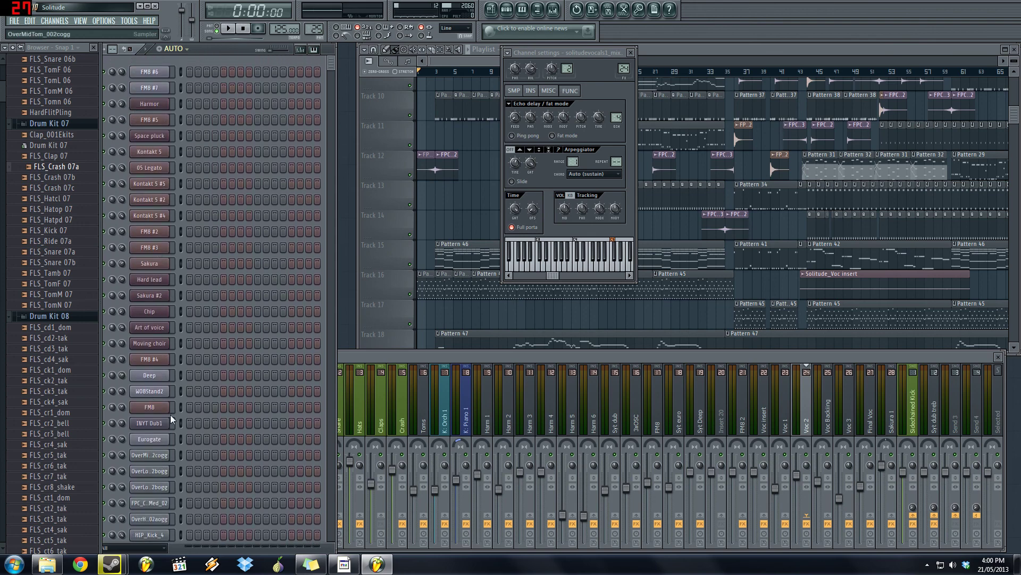
scroll(183, 273, down, 9)
scroll(159, 349, down, 7)
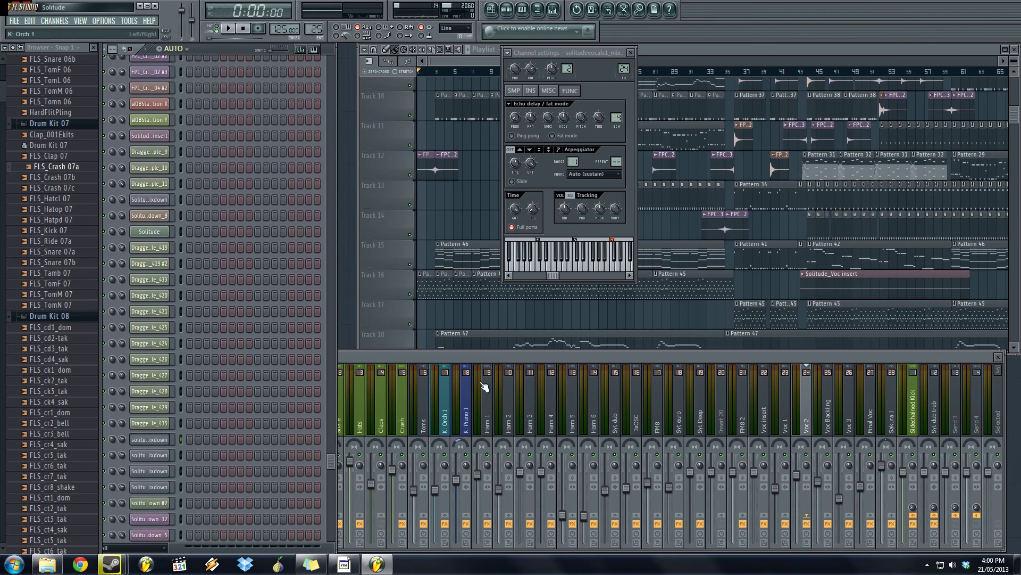
- Bring the mixer forward and examine the effect chains on Voc 3 and Voc 2 among the higher-numbered insert tracks
click(597, 359)
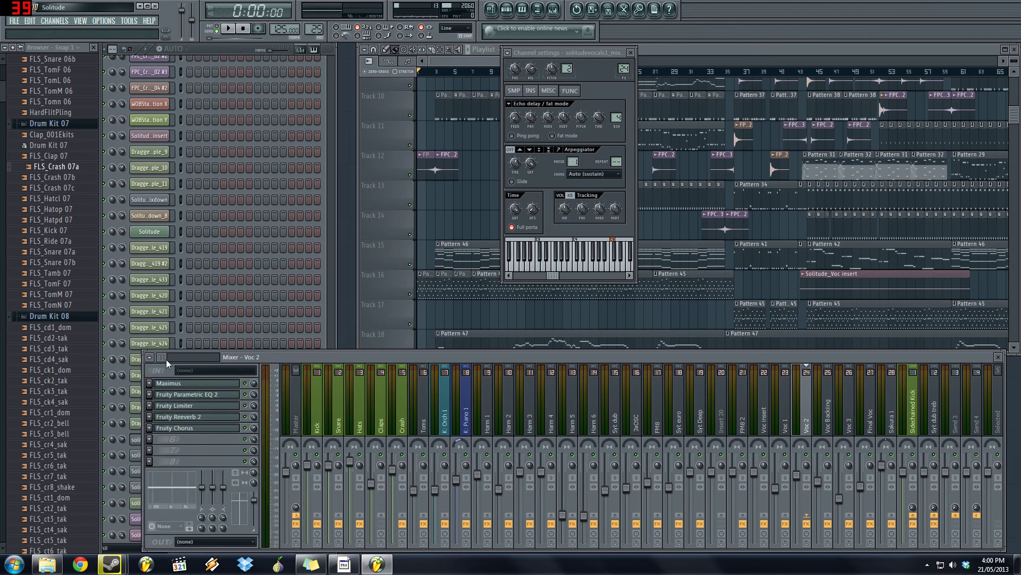
drag(166, 358, 173, 356)
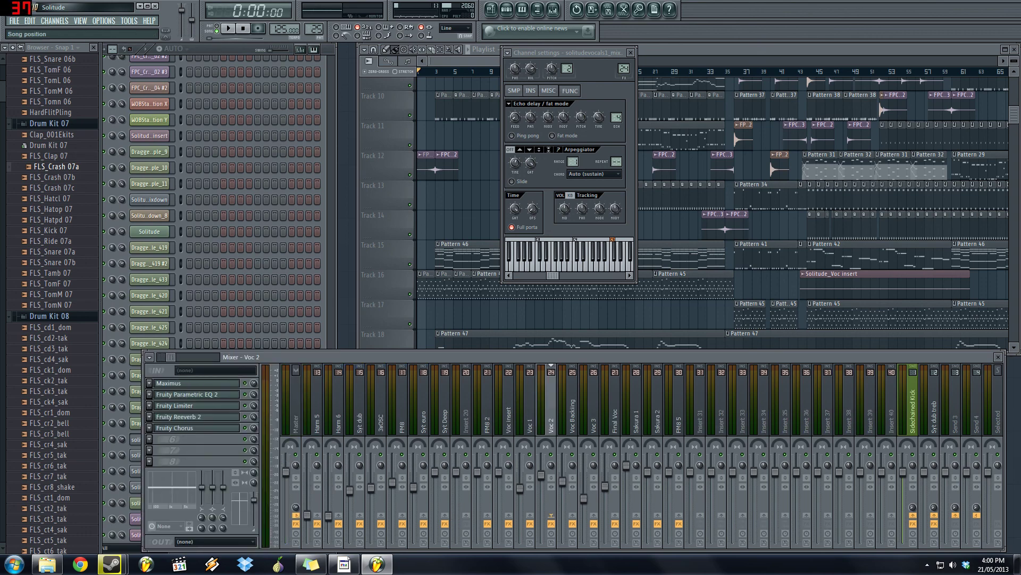
click(234, 47)
click(636, 352)
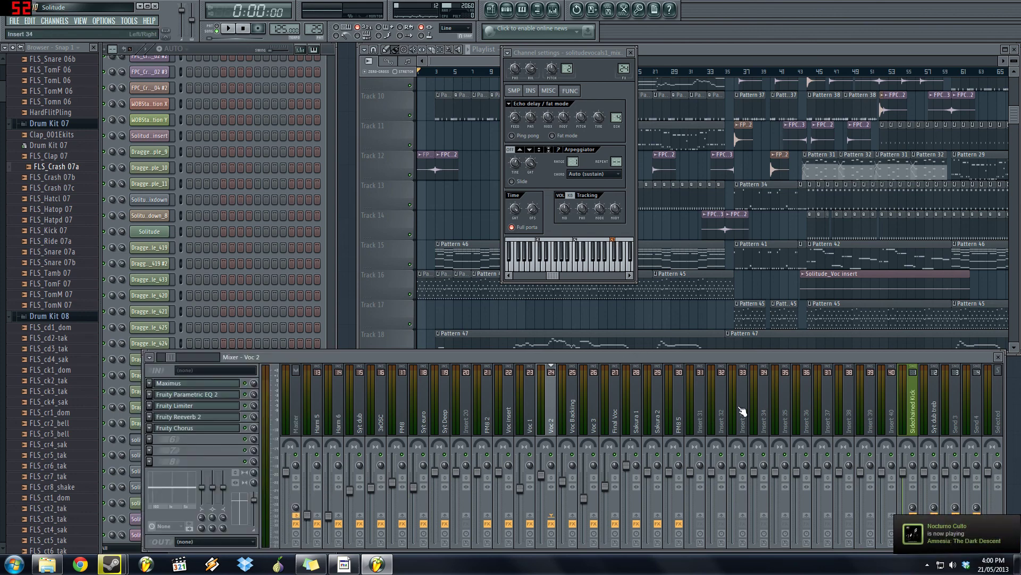
click(598, 407)
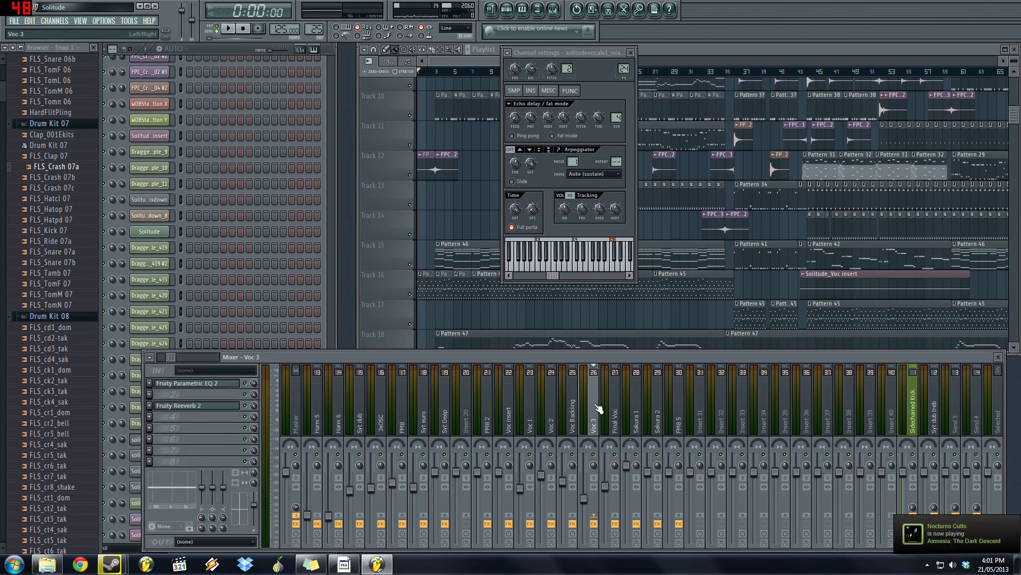
click(550, 416)
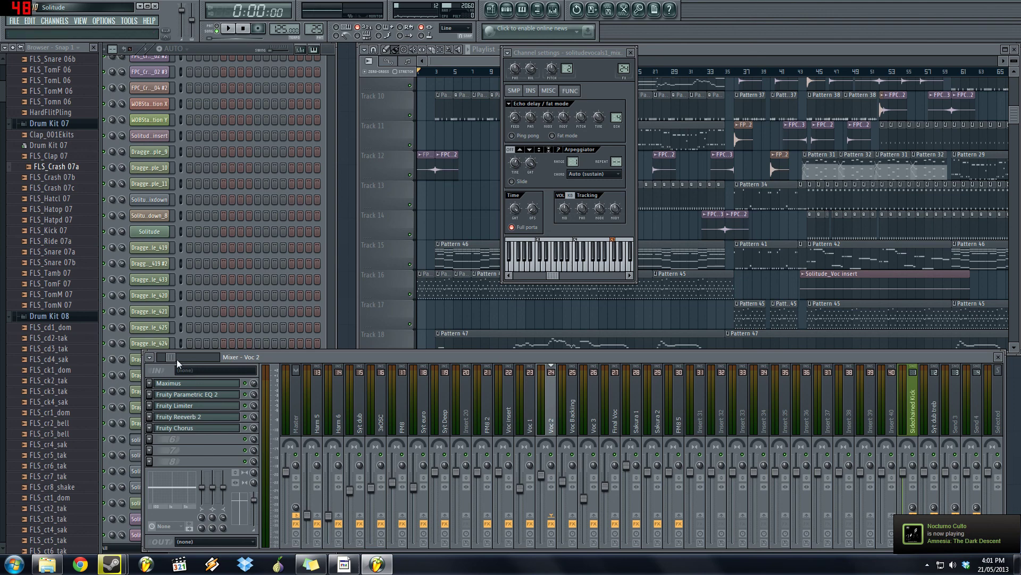
- Return to the first insert tracks and compare the effect chains on Crash, Harm 3 and Harm 1, ending on Insert 20
drag(176, 357, 152, 356)
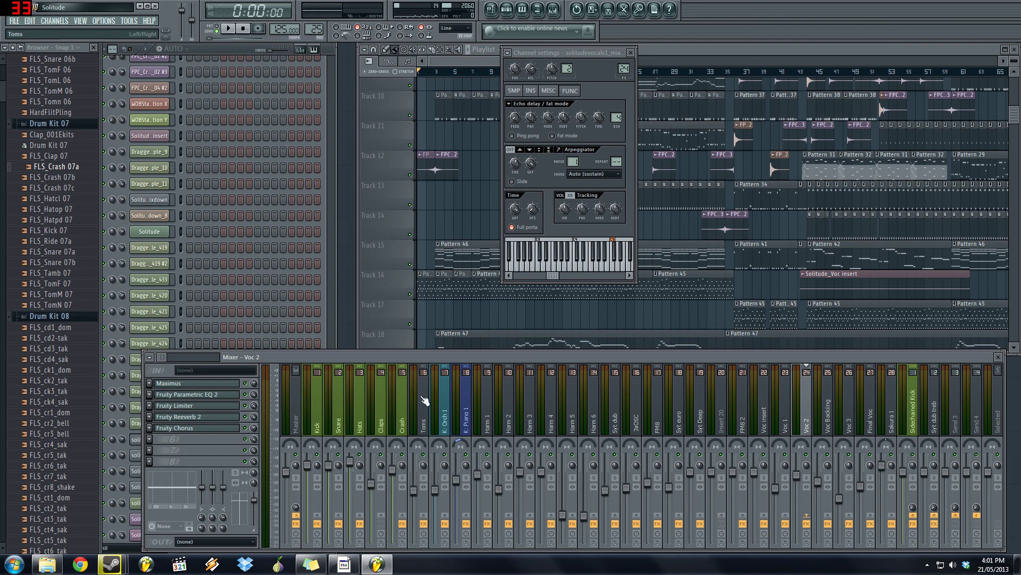
click(467, 404)
click(403, 418)
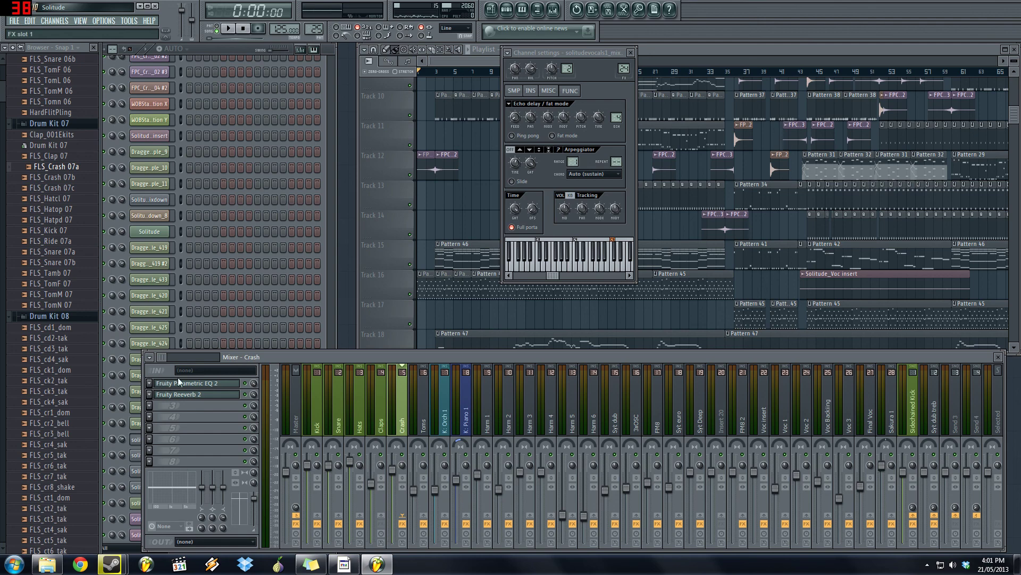
click(527, 409)
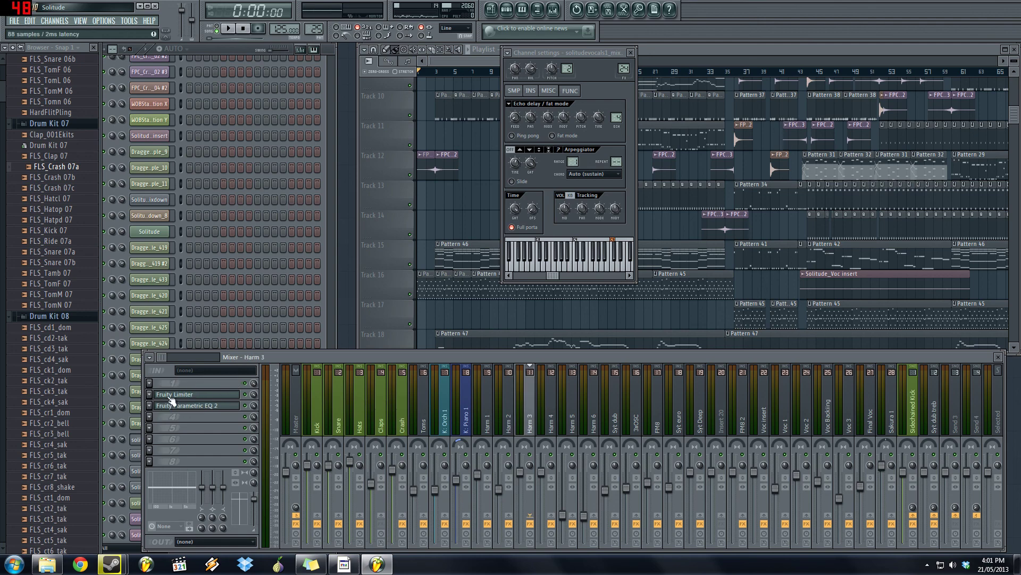
click(499, 415)
click(487, 416)
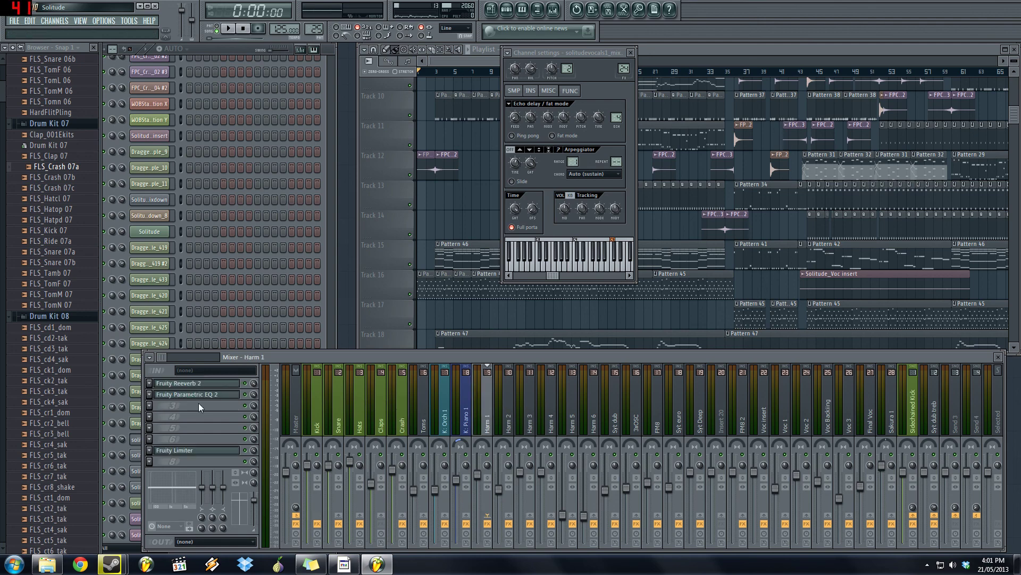
click(337, 395)
click(721, 413)
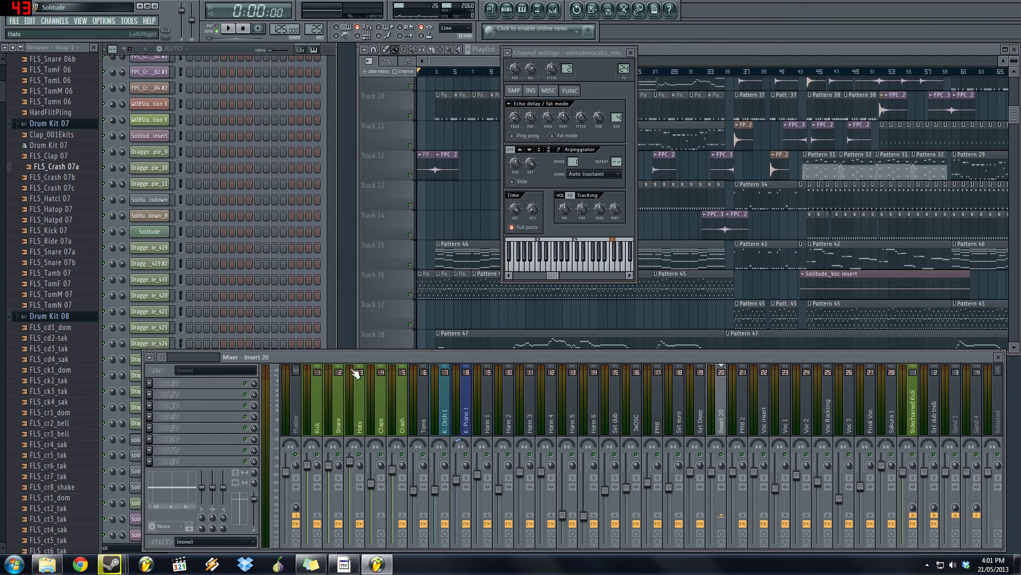